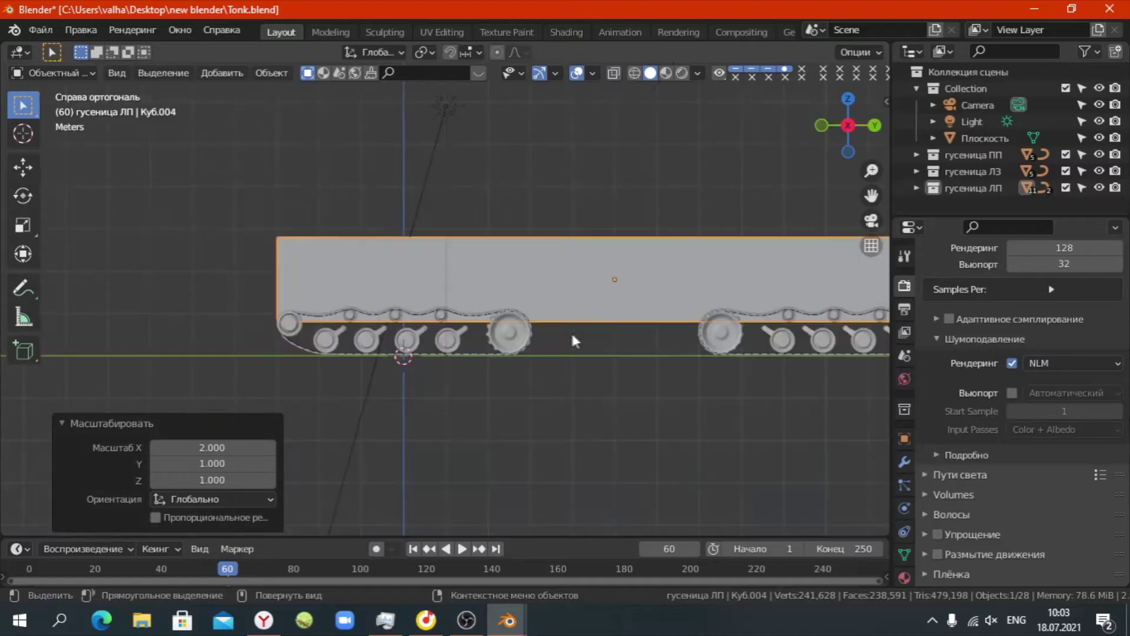
# Add a loop cut through the middle of the hull box in wireframe view.
pyautogui.press('Tab')
pyautogui.moveTo(268, 288); pyautogui.dragTo(424, 330, button='middle')
pyautogui.press('KP_3')
pyautogui.scroll(2, 291, 266)
pyautogui.hotkey('shift', 'z')
pyautogui.hotkey('alt', 'a')
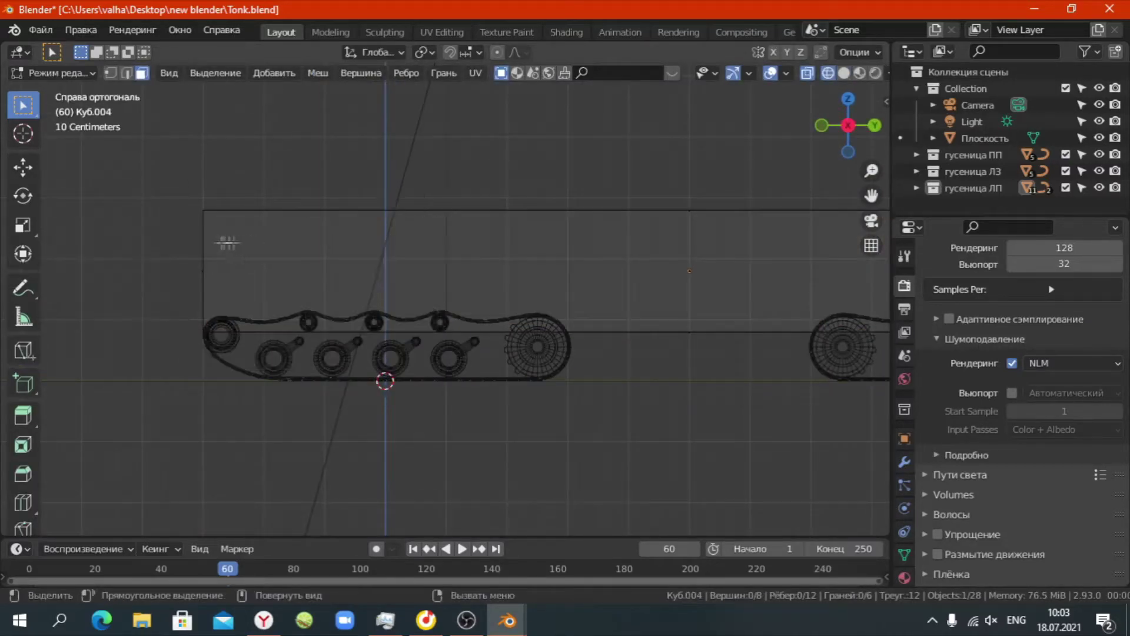
pyautogui.moveTo(376, 259); pyautogui.dragTo(132, 78, button='middle')
pyautogui.click(376, 240)
pyautogui.press('KP_1')
# Circle-select one half of the hull and delete its vertices.
pyautogui.moveTo(424, 353); pyautogui.dragTo(503, 315, button='middle')
pyautogui.press('c')
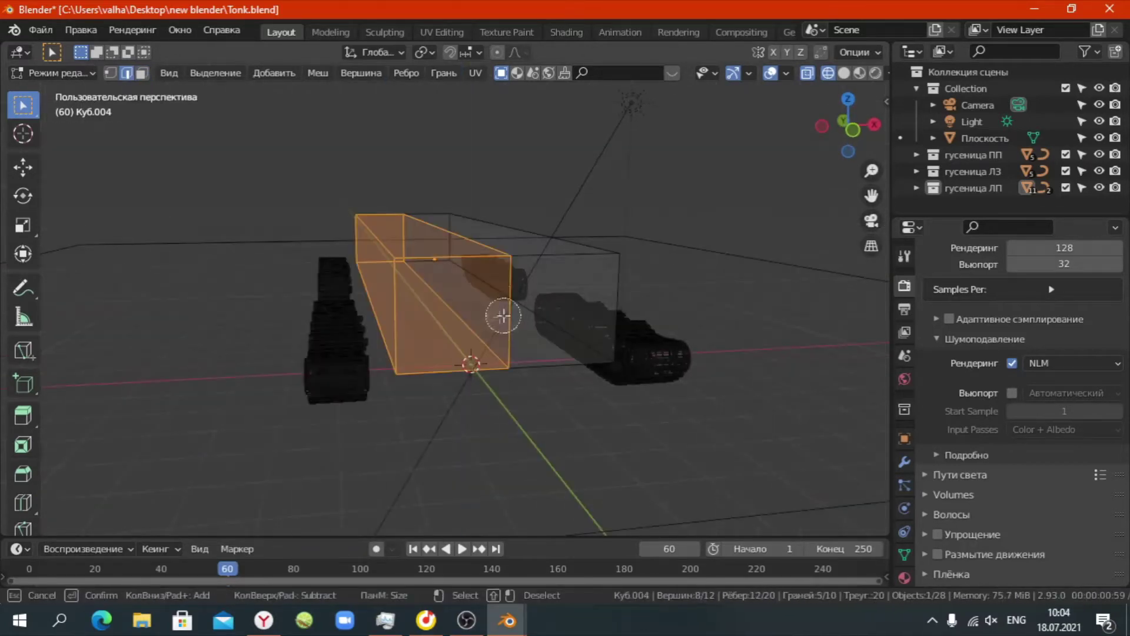
pyautogui.press('x')
pyautogui.click(386, 274)
# Add a Symmetry modifier mirroring the hull across the X axis.
pyautogui.click(905, 462)
pyautogui.click(1024, 320)
pyautogui.click(712, 459)
# Move the lower hull edges 2 m and 1 m along Y and 1 m down.
pyautogui.press('KP_3')
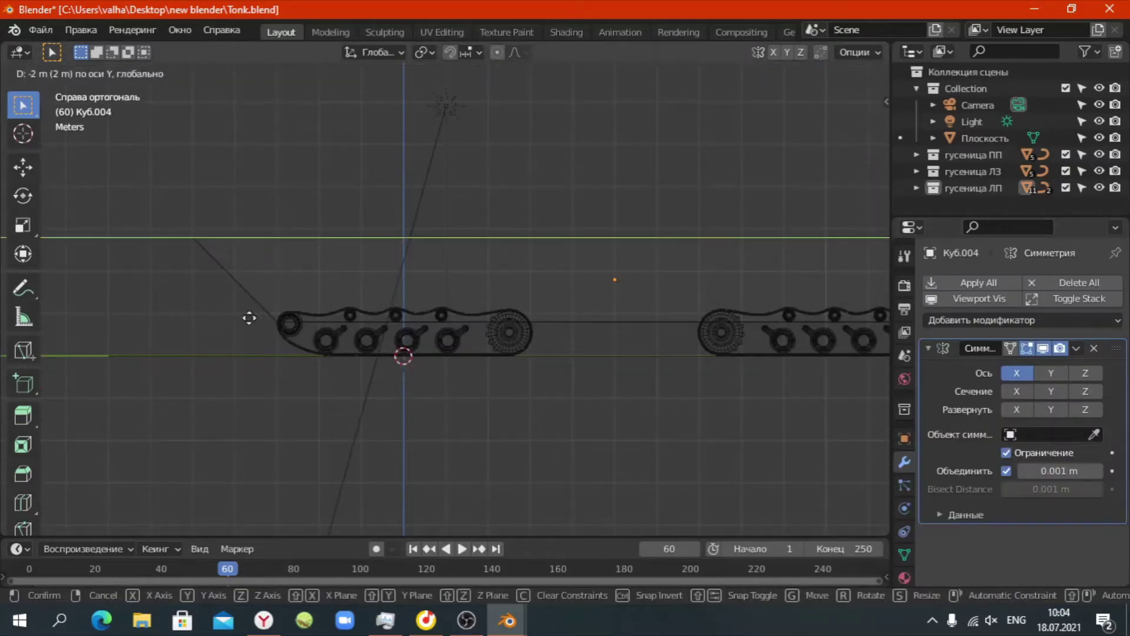
pyautogui.click(250, 317)
pyautogui.scroll(-2, 250, 318)
pyautogui.press('g')
pyautogui.press('z')
pyautogui.click(803, 317)
pyautogui.scroll(2, 629, 355)
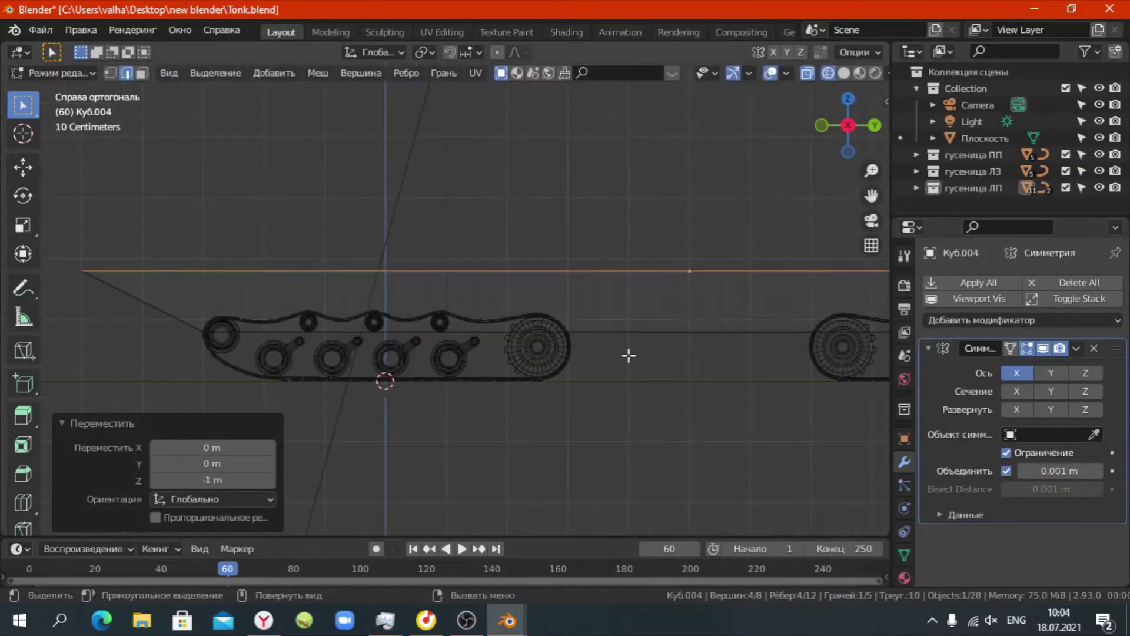
pyautogui.scroll(-2, 468, 313)
pyautogui.scroll(-1, 323, 357)
pyautogui.keyDown('shift'); pyautogui.moveTo(323, 357); pyautogui.dragTo(165, 358, button='middle'); pyautogui.keyUp('shift')
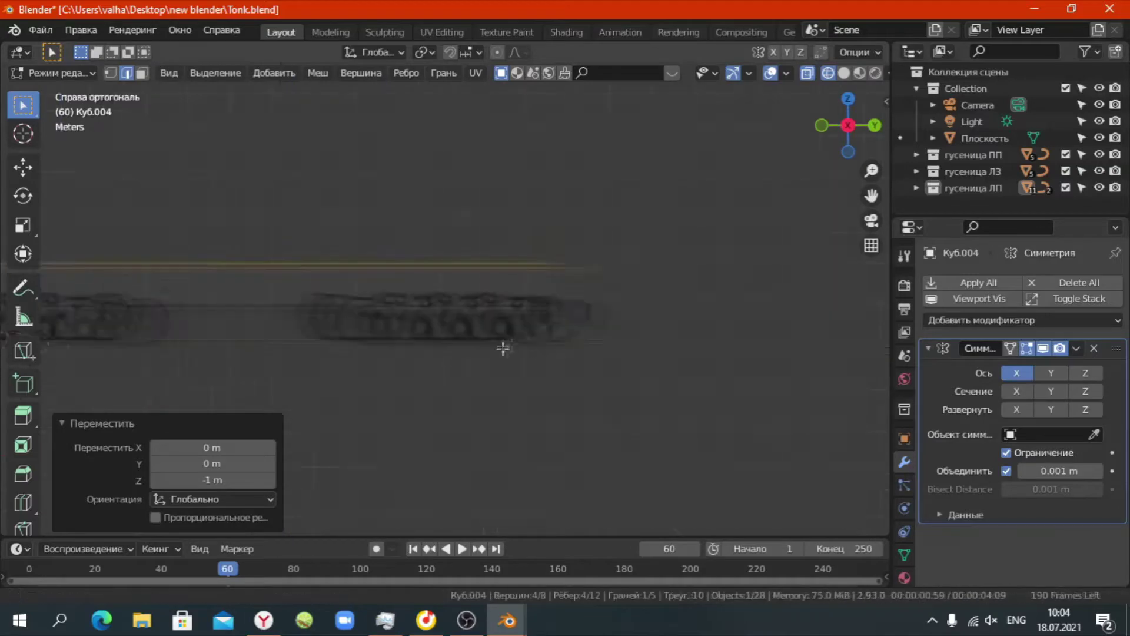
pyautogui.scroll(3, 505, 336)
pyautogui.click(671, 282)
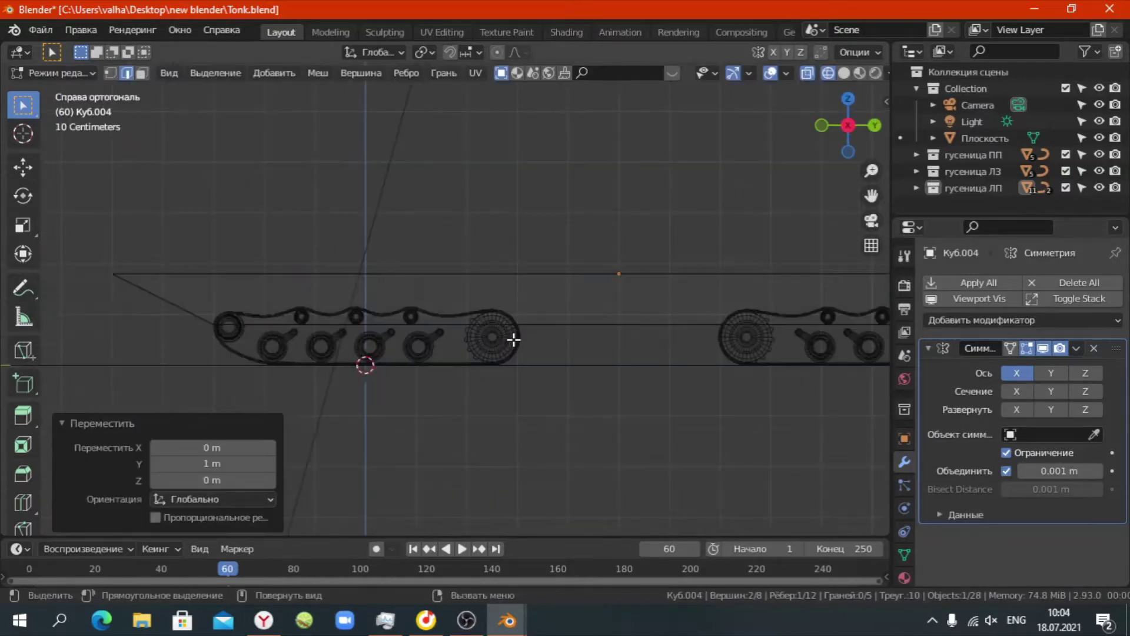
# Switch to face select mode and select the hull's top face.
pyautogui.press('KP_1')
pyautogui.scroll(2, 612, 297)
pyautogui.moveTo(613, 297); pyautogui.dragTo(550, 341, button='middle')
pyautogui.press('3')
pyautogui.click(550, 341)
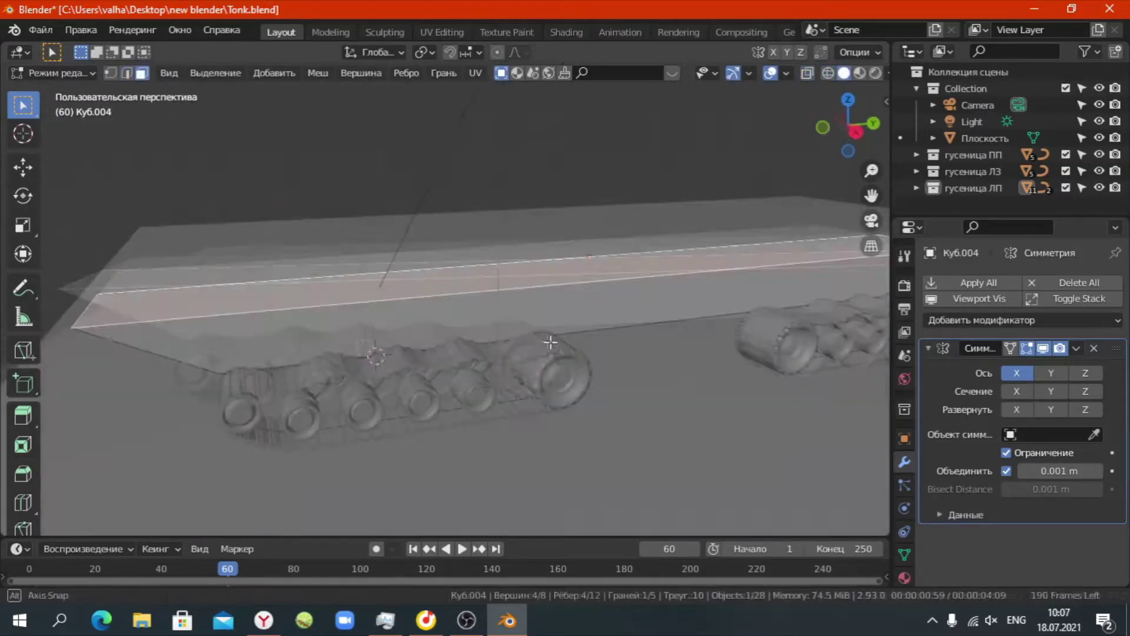
# Move the top face 2 m along Y and check the right track's placement.
pyautogui.press('KP_3')
pyautogui.press('Return')
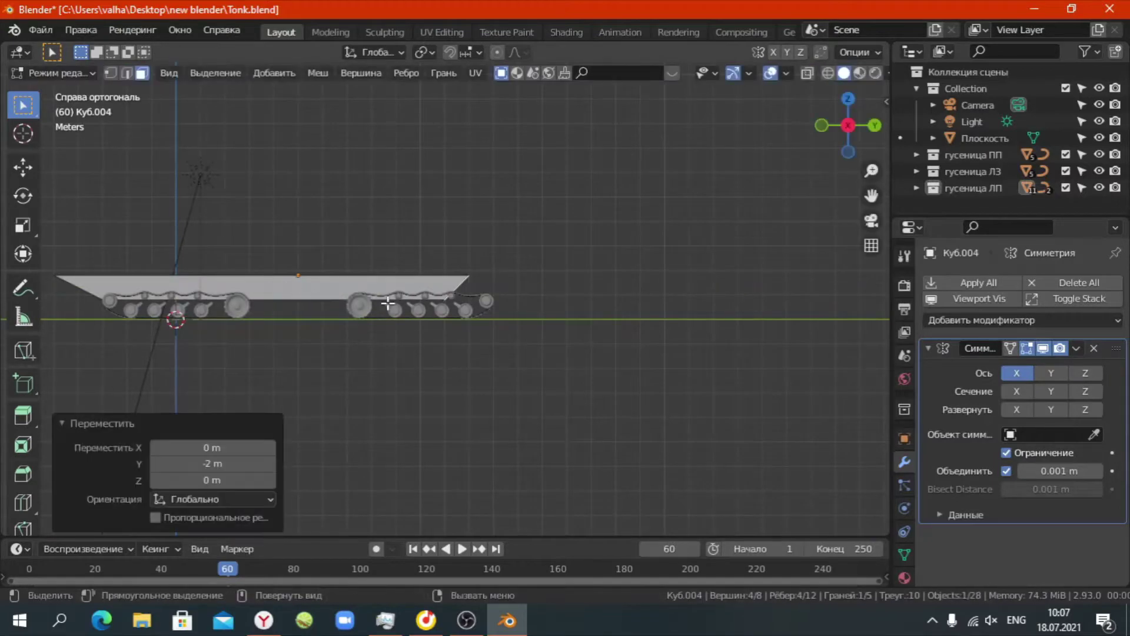
pyautogui.press('Tab')
pyautogui.moveTo(332, 288); pyautogui.dragTo(510, 319)
pyautogui.press('Escape')
pyautogui.moveTo(303, 278); pyautogui.dragTo(492, 333, button='middle')
pyautogui.press('KP_3')
pyautogui.press('g')
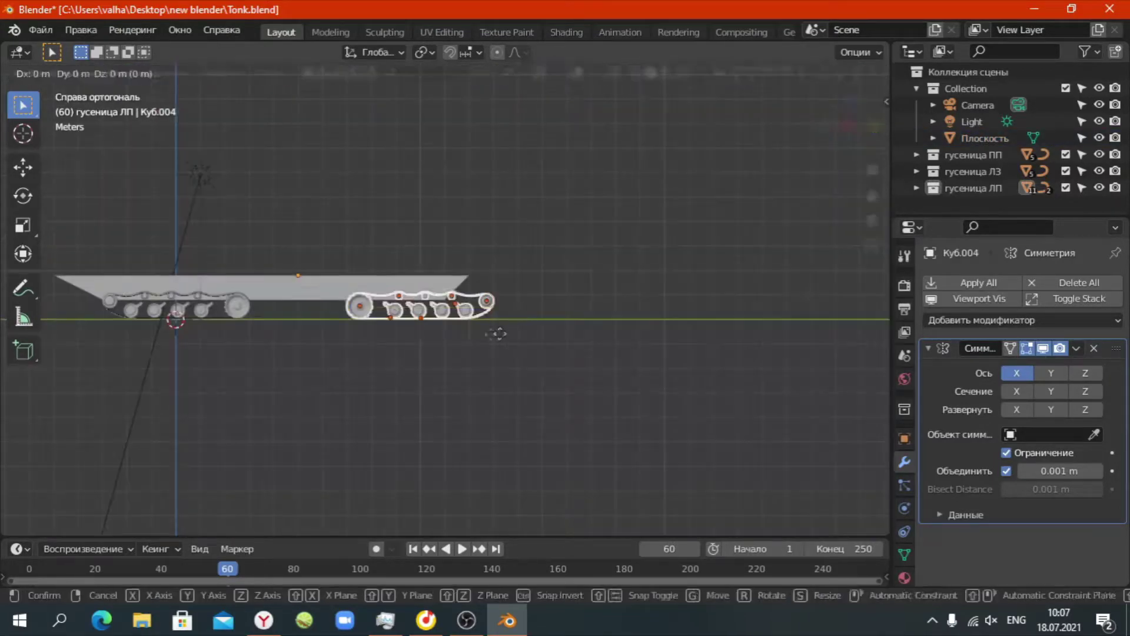
pyautogui.click(450, 333)
pyautogui.scroll(2, 418, 365)
pyautogui.scroll(1, 418, 365)
# Lower the whole hull mesh along Z so it sits over the tracks.
pyautogui.press('Tab')
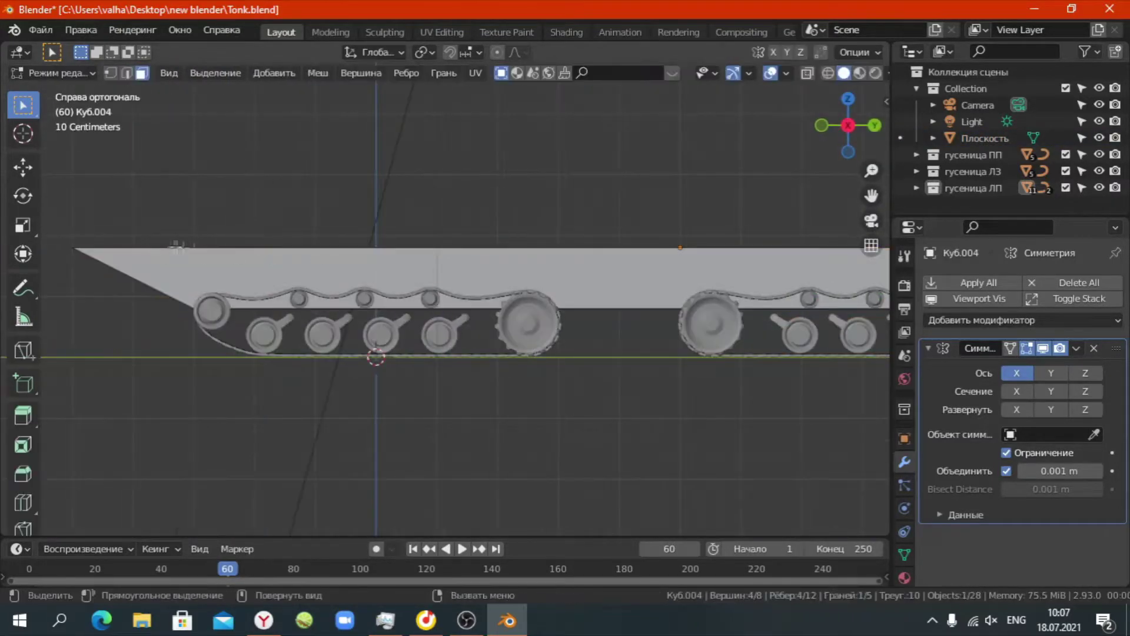
pyautogui.scroll(-2, 749, 262)
pyautogui.press('a')
pyautogui.click(189, 257)
pyautogui.press('g')
pyautogui.press('z')
pyautogui.click(764, 359)
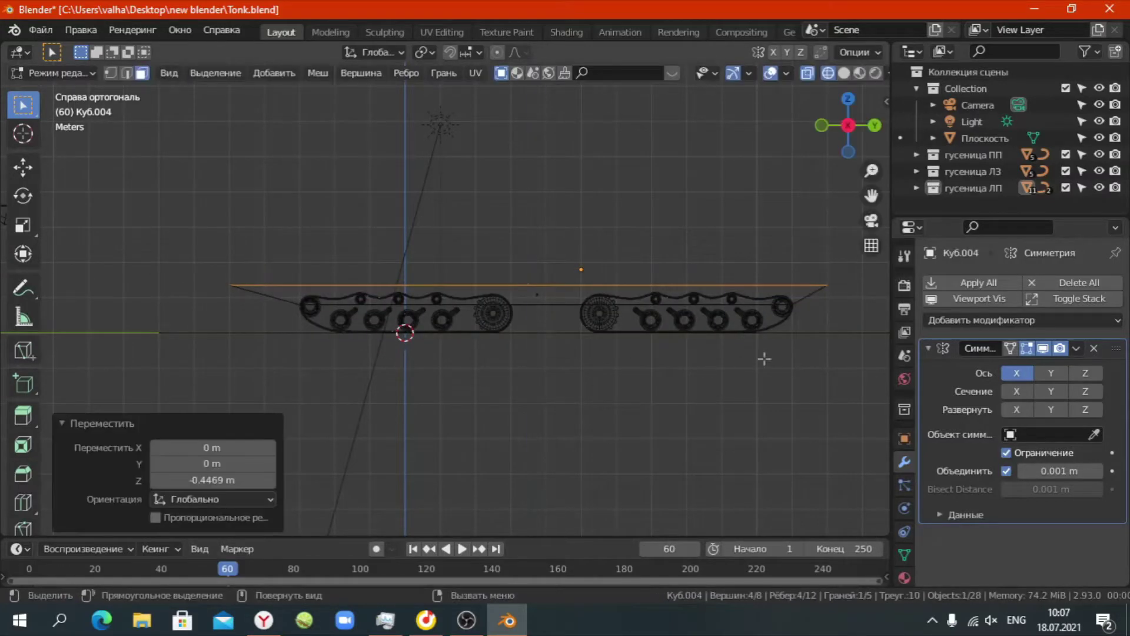
pyautogui.scroll(1, 602, 317)
pyautogui.keyDown('shift'); pyautogui.moveTo(603, 316); pyautogui.dragTo(401, 406, button='middle'); pyautogui.keyUp('shift')
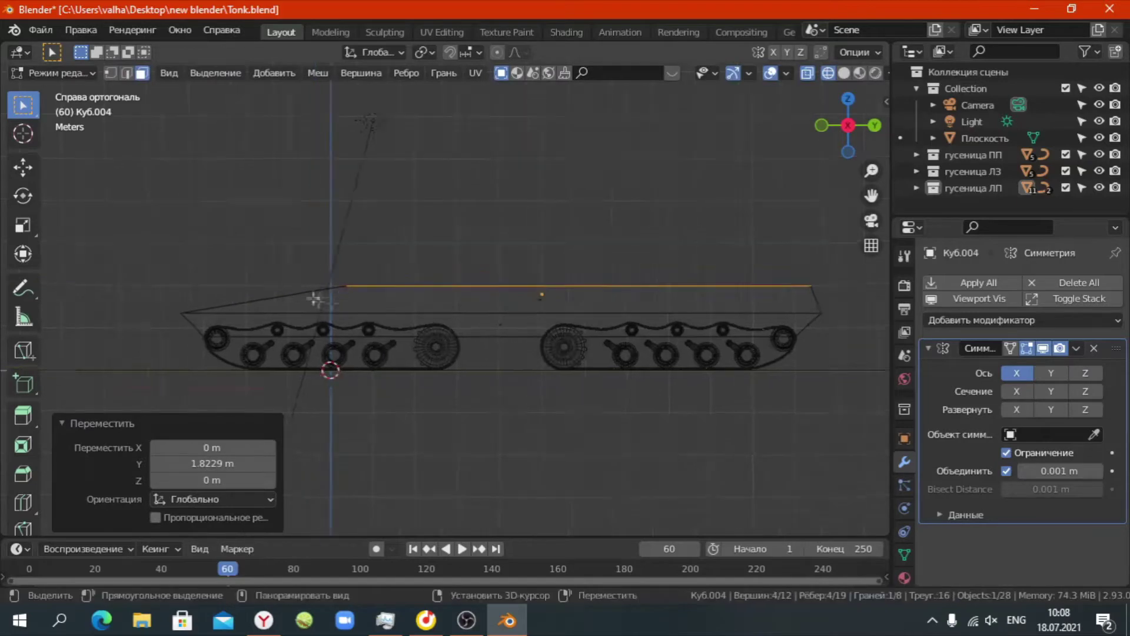
# Select an edge on the hull top and slide it toward the front.
pyautogui.moveTo(316, 300); pyautogui.dragTo(563, 340, button='middle')
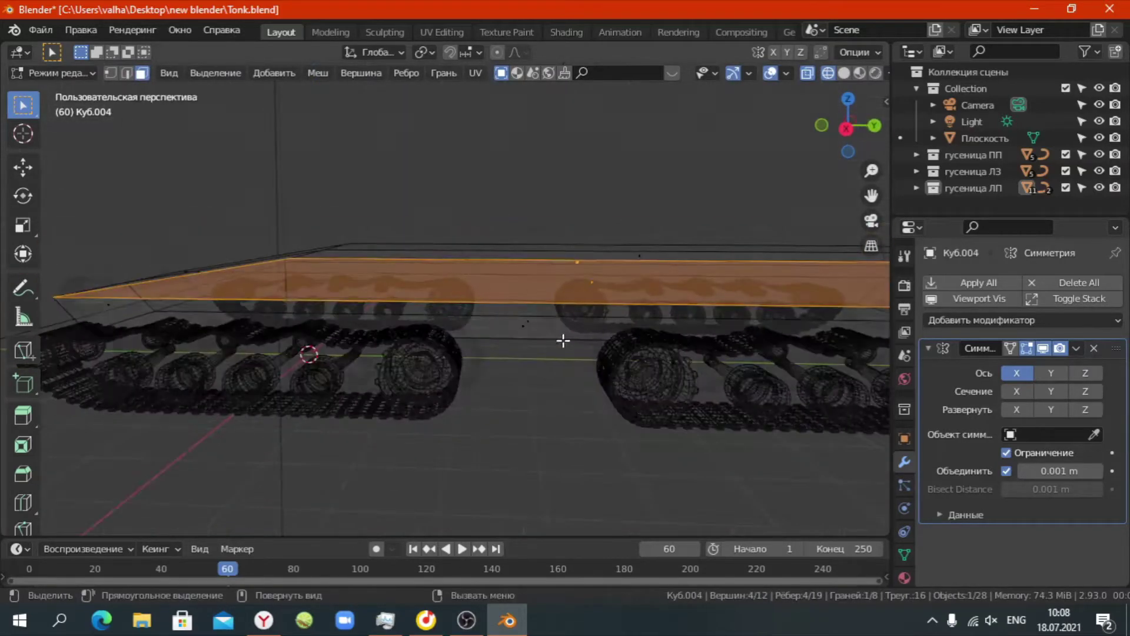
pyautogui.press('KP_3')
pyautogui.press('2')
pyautogui.keyDown('alt'); pyautogui.click(418, 283); pyautogui.keyUp('alt')
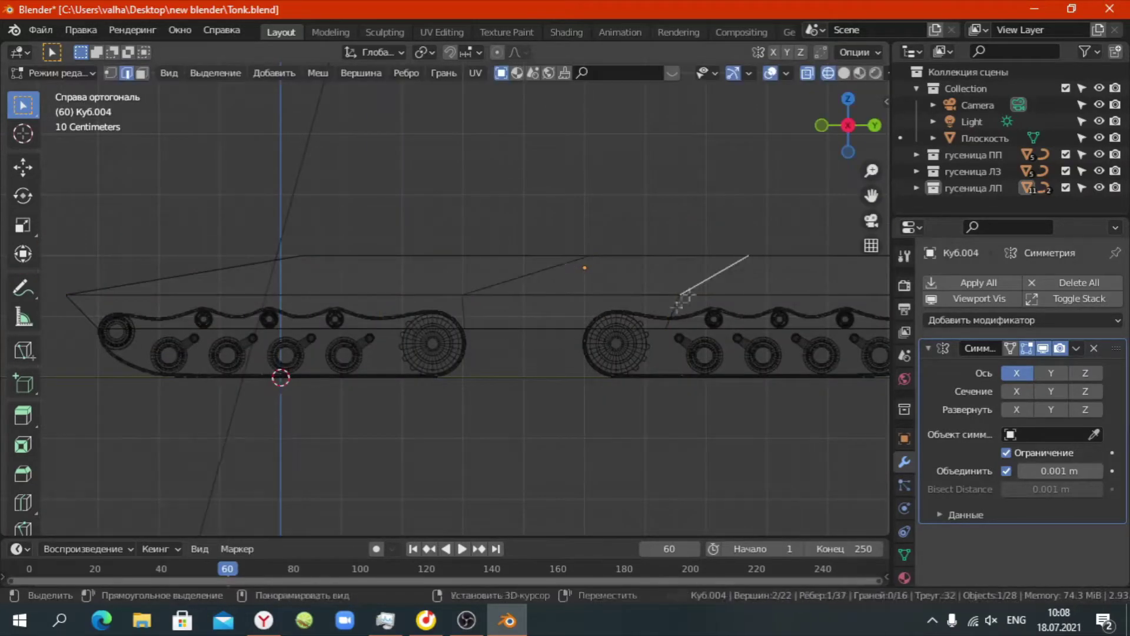
pyautogui.press('g')
pyautogui.press('g')
pyautogui.click(589, 308)
# Scale the edge to 0 on Y to make it vertical, then slide it into place.
pyautogui.press('s')
pyautogui.press('y')
pyautogui.press('0')
pyautogui.press('Return')
pyautogui.press('Return')
pyautogui.press('g')
pyautogui.press('g')
pyautogui.click(628, 252)
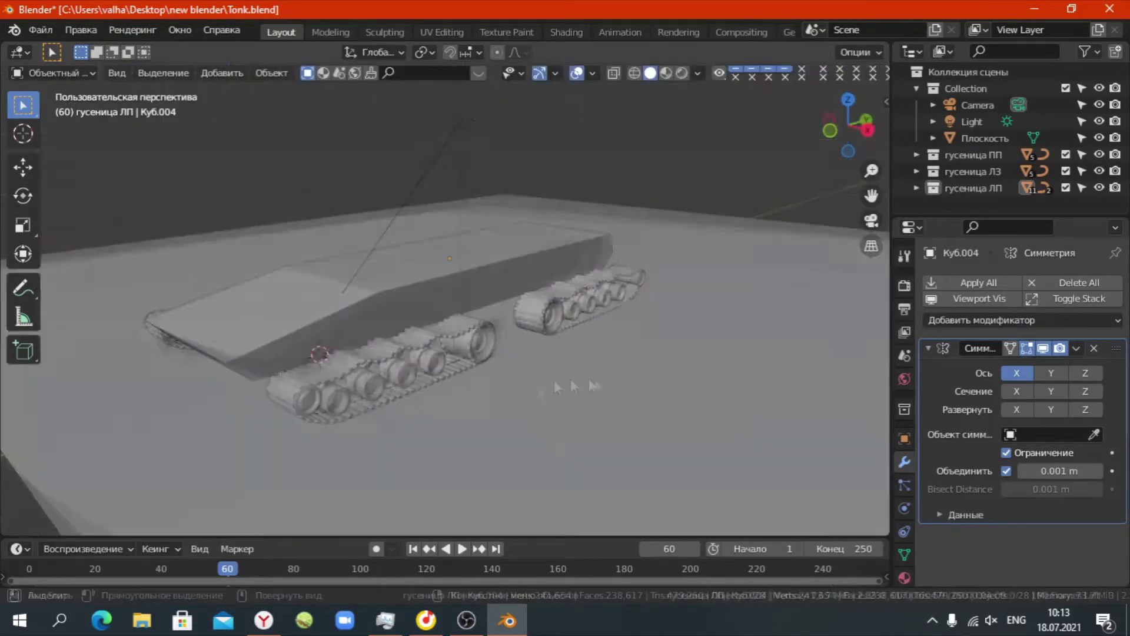
# Add a cube, raise it 3 m, and scale it along Y and X over the track.
pyautogui.hotkey('shift', 'a')
pyautogui.click(632, 266)
pyautogui.press('KP_3')
pyautogui.press('g')
pyautogui.press('z')
pyautogui.press('3')
pyautogui.press('Return')
pyautogui.press('s')
pyautogui.press('y')
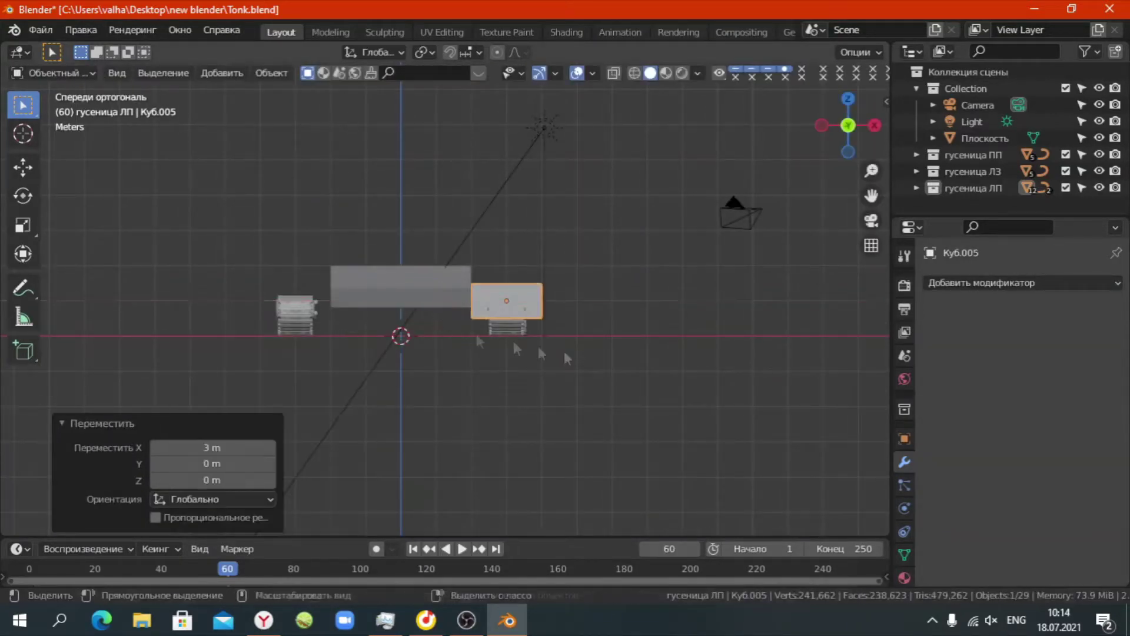
pyautogui.scroll(4, 567, 357)
pyautogui.press('s')
pyautogui.press('x')
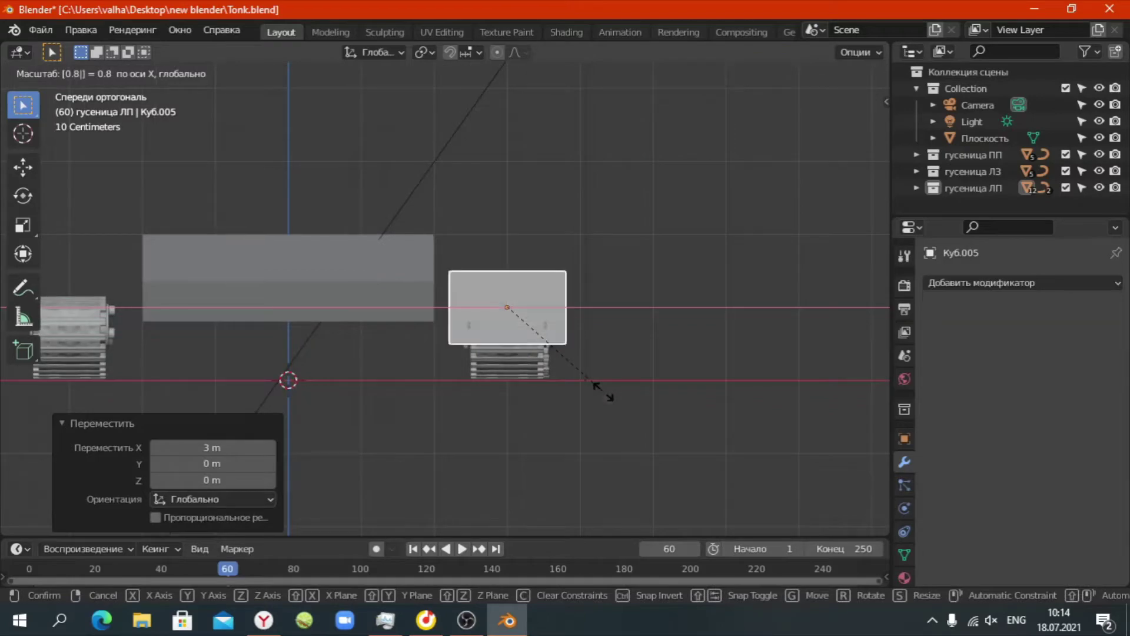
pyautogui.click(603, 389)
# Add two loop cuts plus another loop across the new cube.
pyautogui.moveTo(733, 330); pyautogui.dragTo(458, 312, button='middle')
pyautogui.press('KP_1')
pyautogui.press('Tab')
pyautogui.hotkey('ctrl', 'r')
pyautogui.click(534, 179)
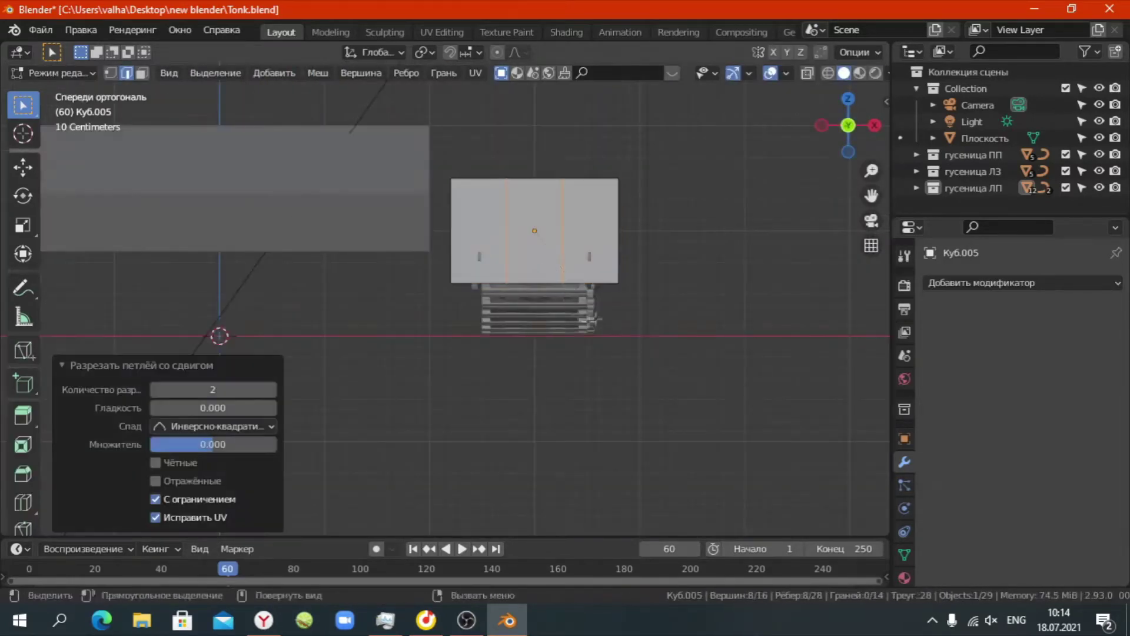
pyautogui.click(767, 362)
pyautogui.hotkey('ctrl', 'r')
pyautogui.click(676, 300)
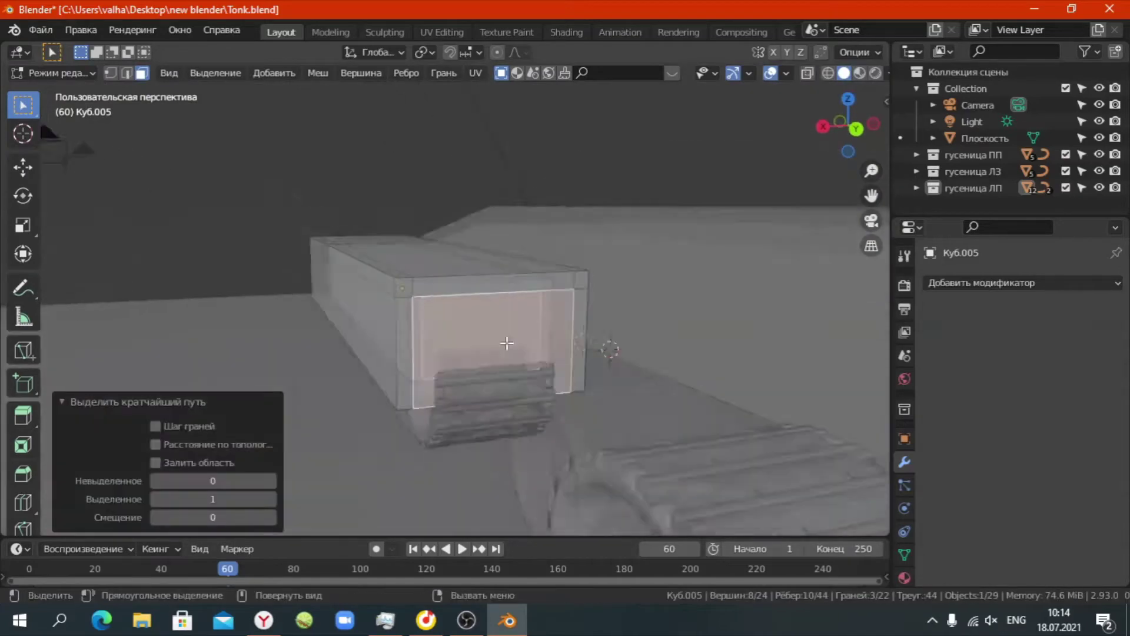
# Delete the cube's faces to open it around the track.
pyautogui.moveTo(530, 353); pyautogui.dragTo(477, 406, button='middle')
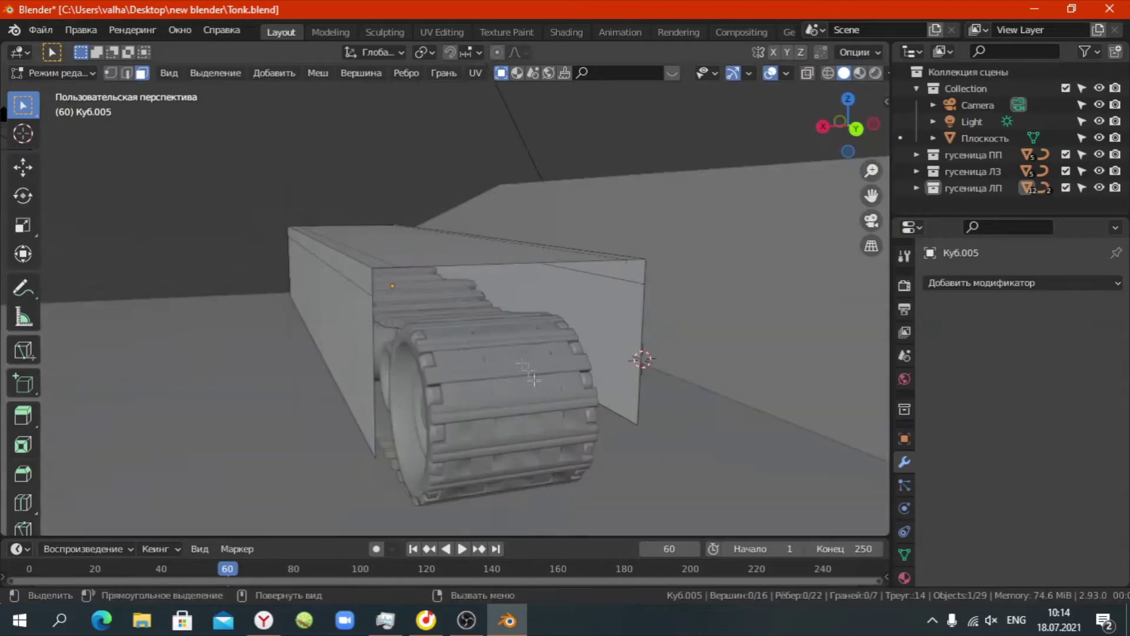
pyautogui.press('x')
pyautogui.click(475, 407)
# Fill both top gaps of the frame with faces, then view it side-on in X-ray.
pyautogui.scroll(3, 475, 408)
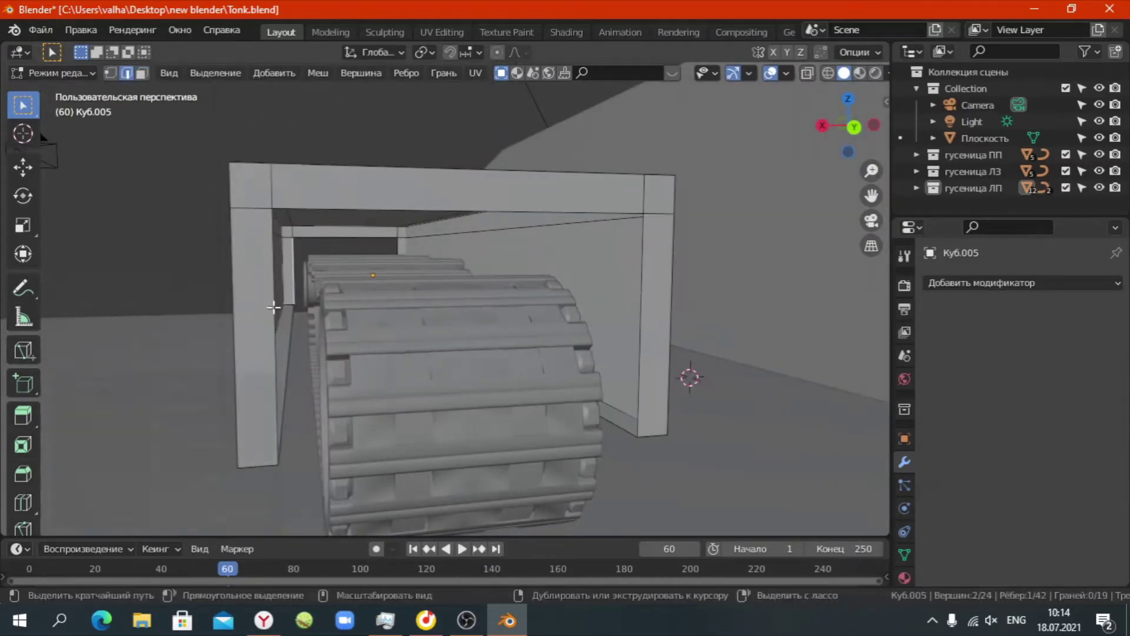
pyautogui.keyDown('ctrl'); pyautogui.click(316, 240); pyautogui.keyUp('ctrl')
pyautogui.press('f')
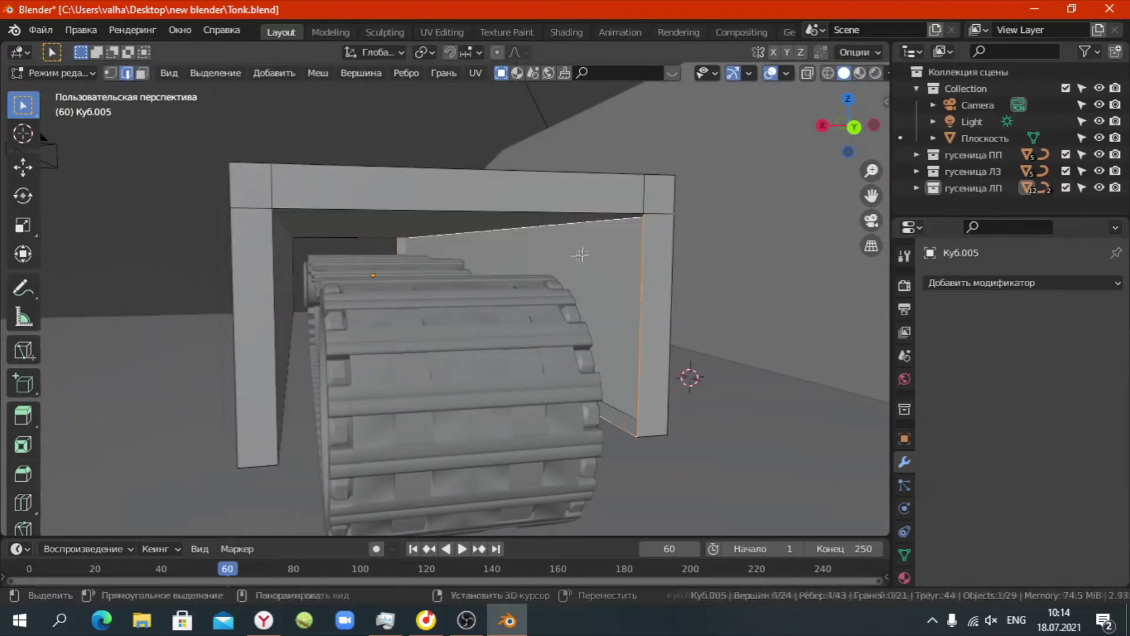
pyautogui.moveTo(580, 254); pyautogui.dragTo(477, 236, button='middle')
pyautogui.moveTo(521, 172); pyautogui.dragTo(407, 242, button='middle')
pyautogui.keyDown('ctrl'); pyautogui.click(407, 242); pyautogui.keyUp('ctrl')
pyautogui.press('f')
pyautogui.scroll(-8, 584, 393)
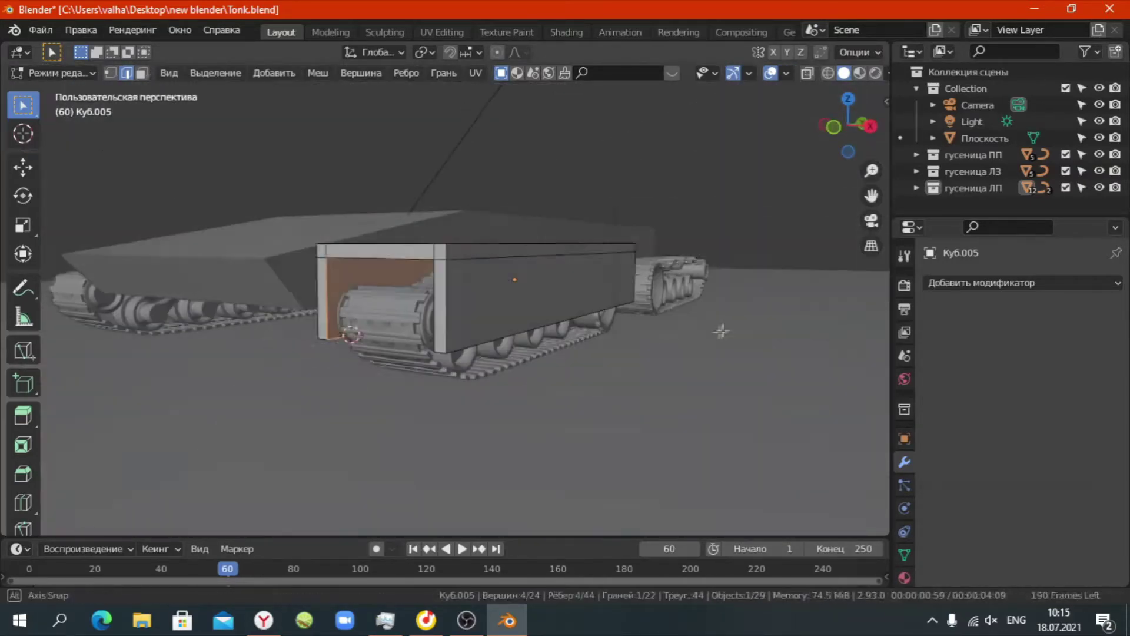
pyautogui.press('KP_3')
pyautogui.hotkey('alt', 'z')
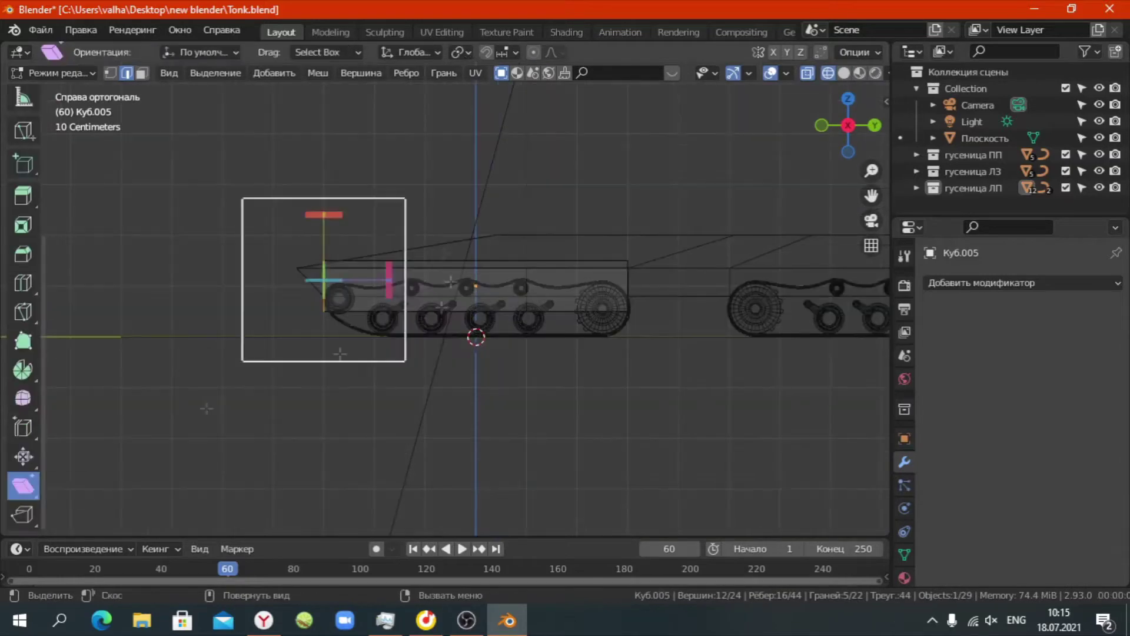
# Shear the frame's front end into a slant and begin lowering it along Z.
pyautogui.click(265, 472)
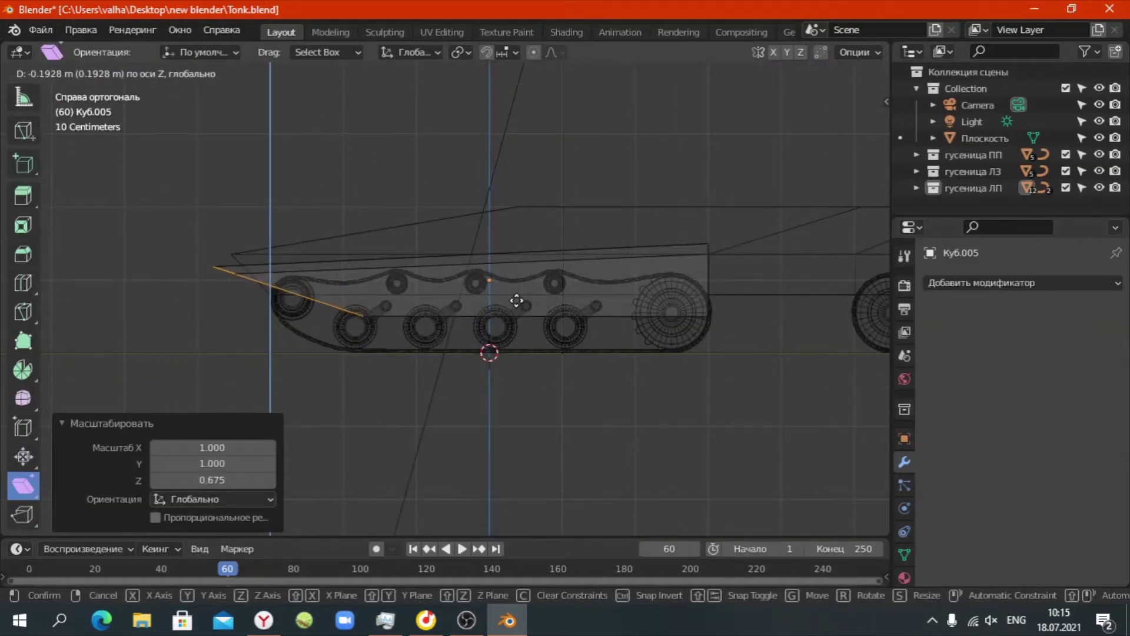
pyautogui.click(622, 210)
pyautogui.press('g')
pyautogui.press('z')
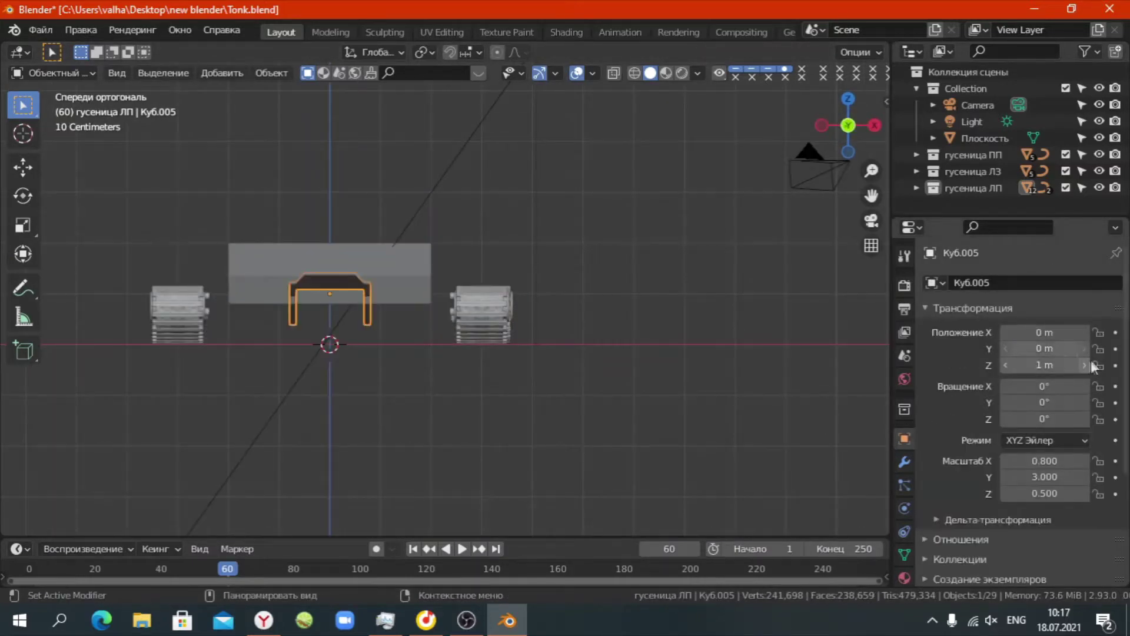
# Shift the side panel -1 m along Y and enable the Symmetry modifier's Y axis.
pyautogui.press('Tab')
pyautogui.press('z')
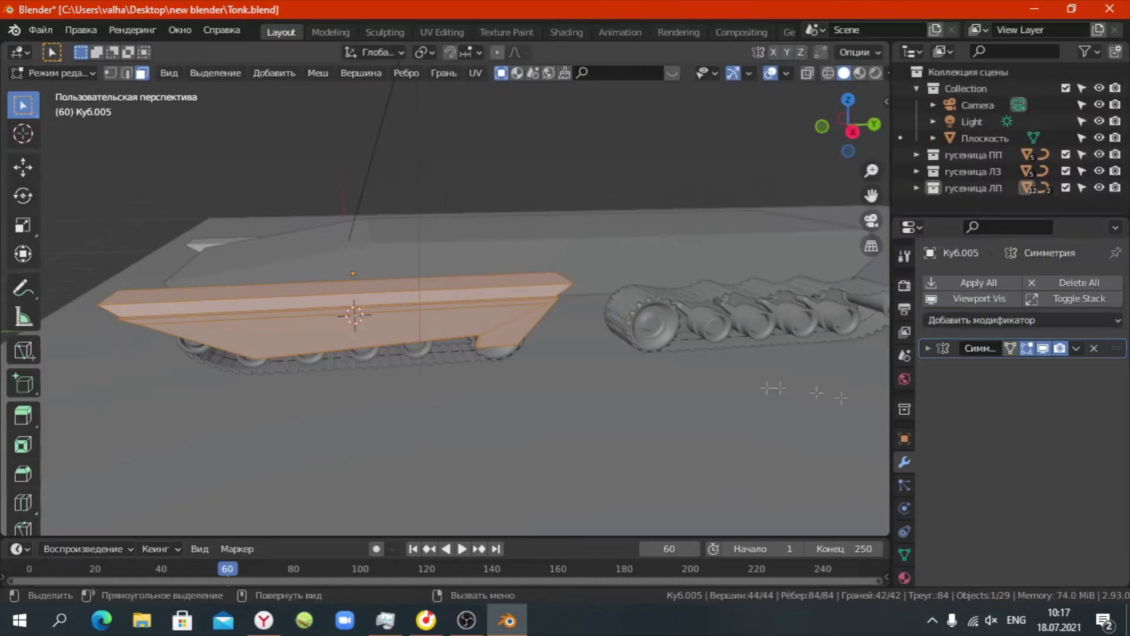
pyautogui.press('KP_7')
pyautogui.press('g')
pyautogui.click(566, 301)
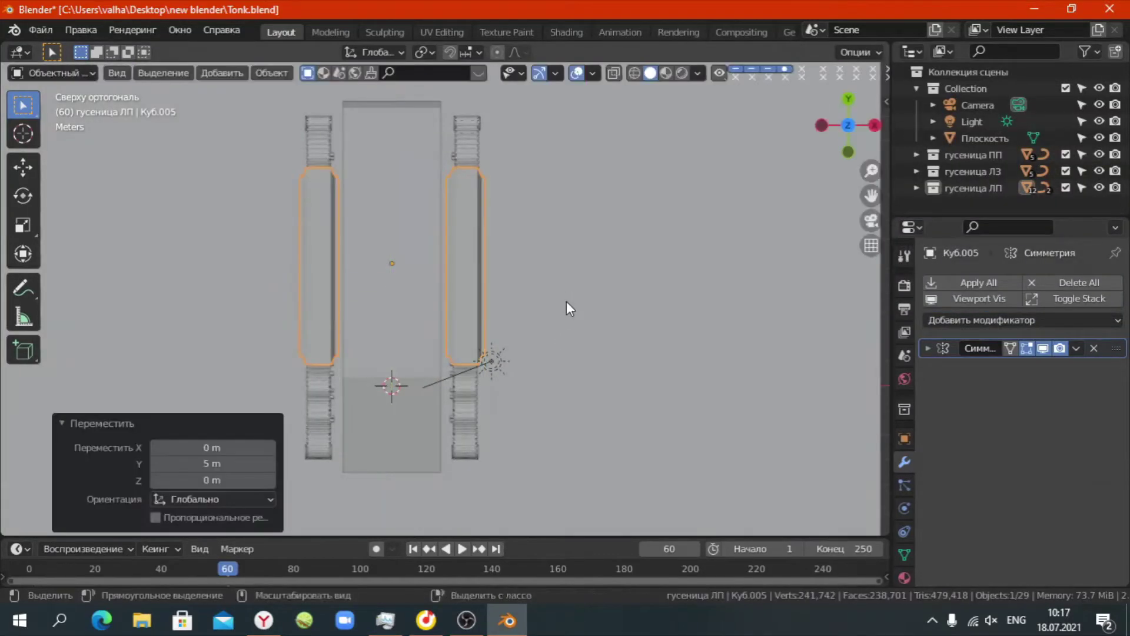
pyautogui.press('g')
pyautogui.press('y')
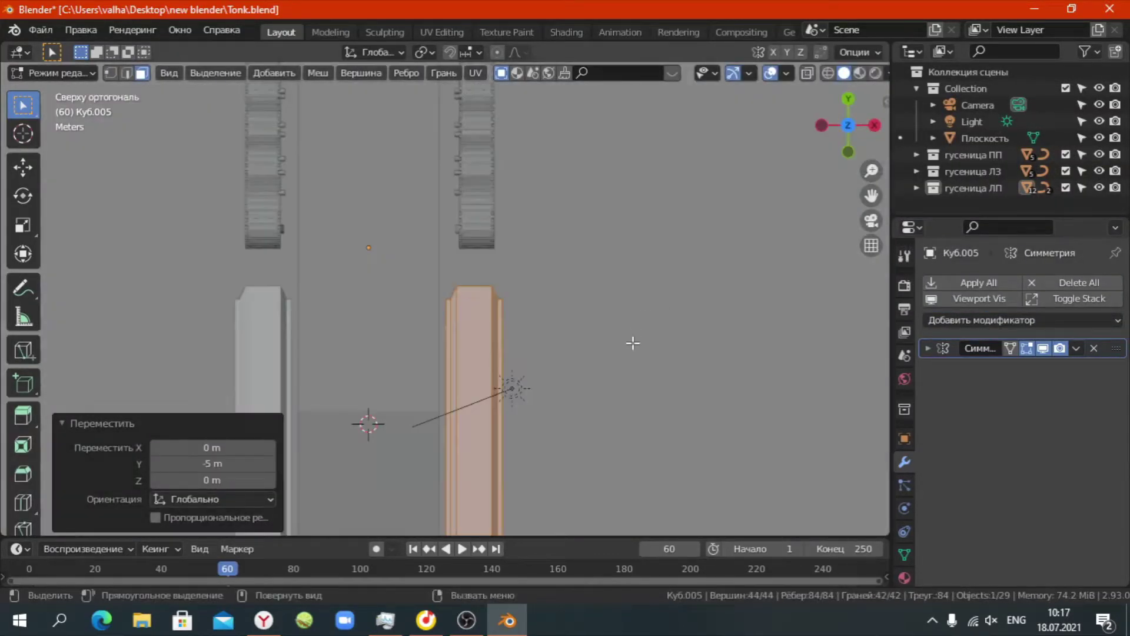
pyautogui.press('-')
pyautogui.press('Return')
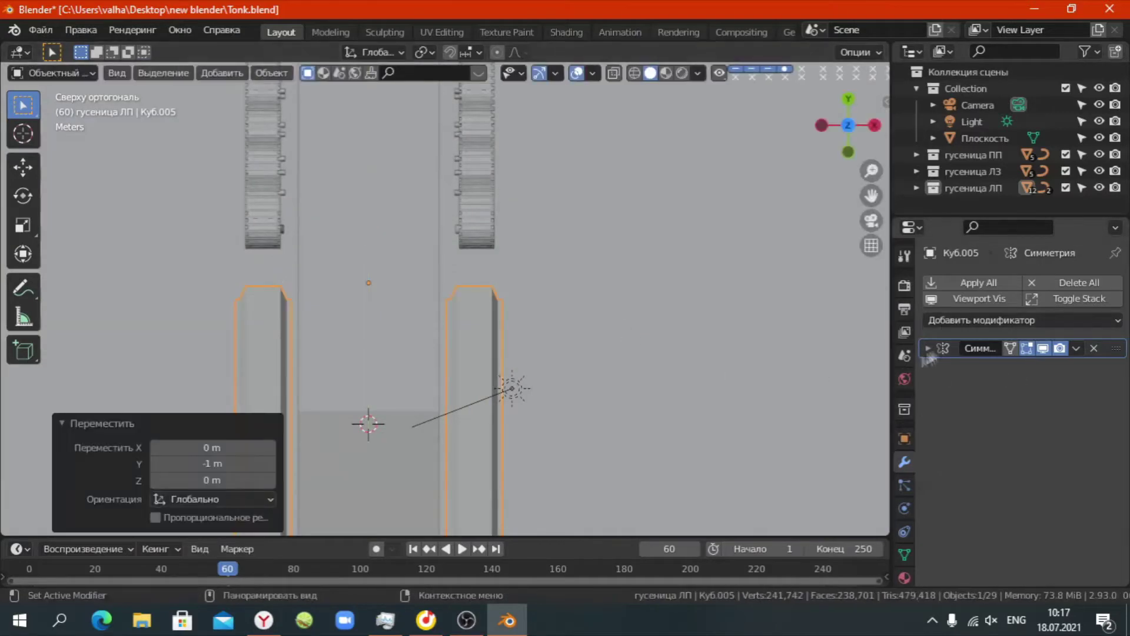
pyautogui.click(927, 348)
pyautogui.moveTo(623, 289); pyautogui.dragTo(600, 316, button='middle')
# Extrude the panel's middle region and move its tip to form the V notch.
pyautogui.press('Tab')
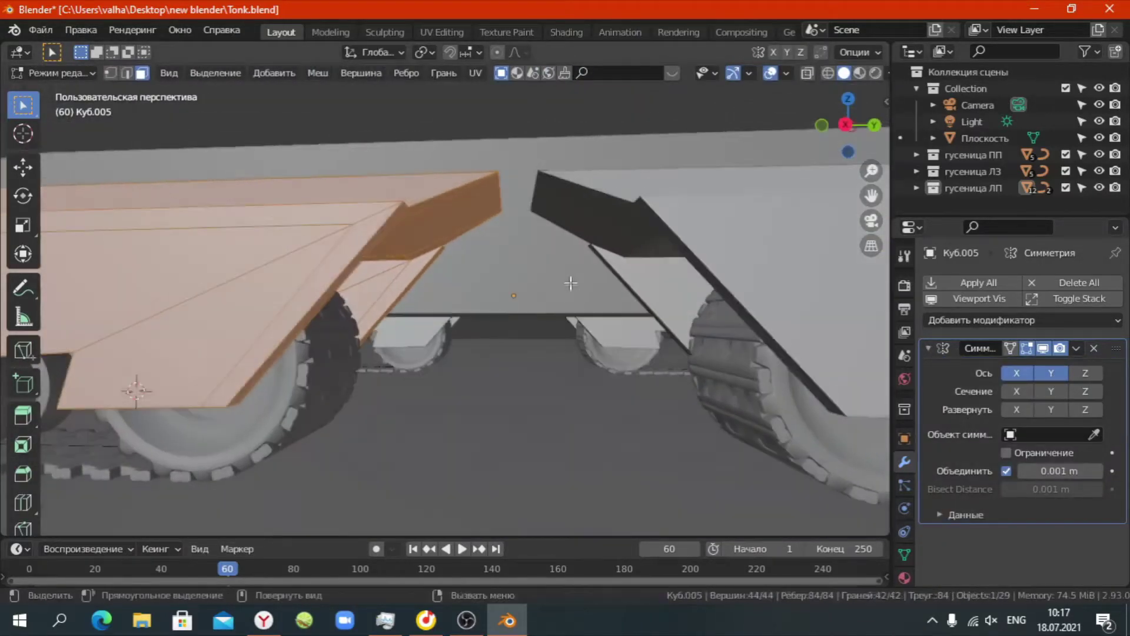
pyautogui.press('KP_3')
pyautogui.scroll(3, 497, 353)
pyautogui.moveTo(497, 353); pyautogui.dragTo(487, 346, button='middle')
pyautogui.press('KP_3')
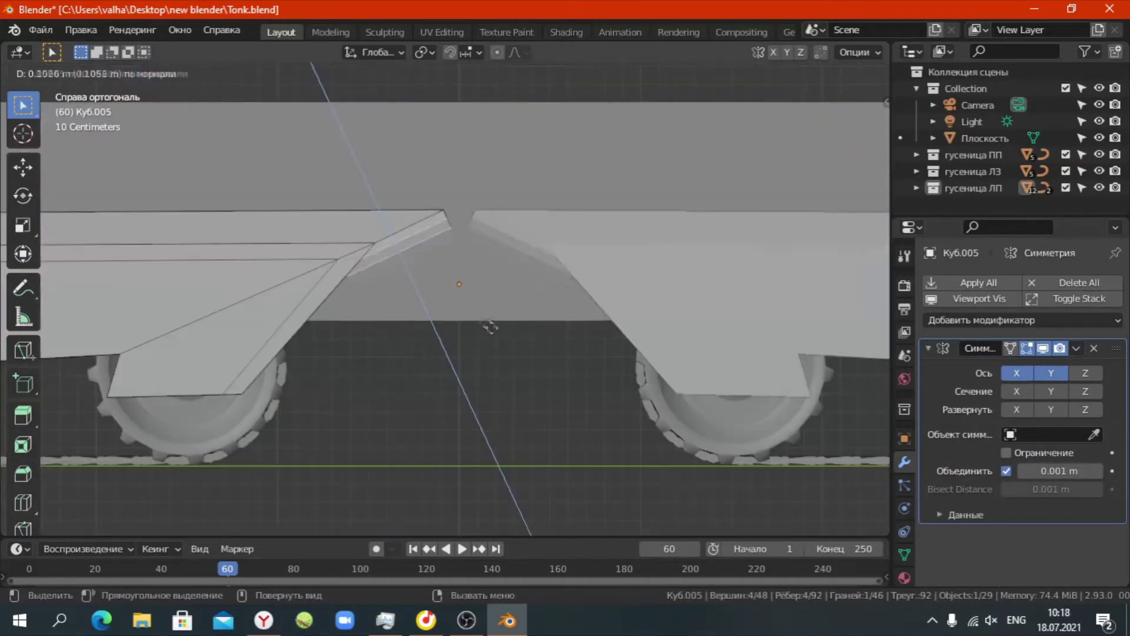
pyautogui.press('e')
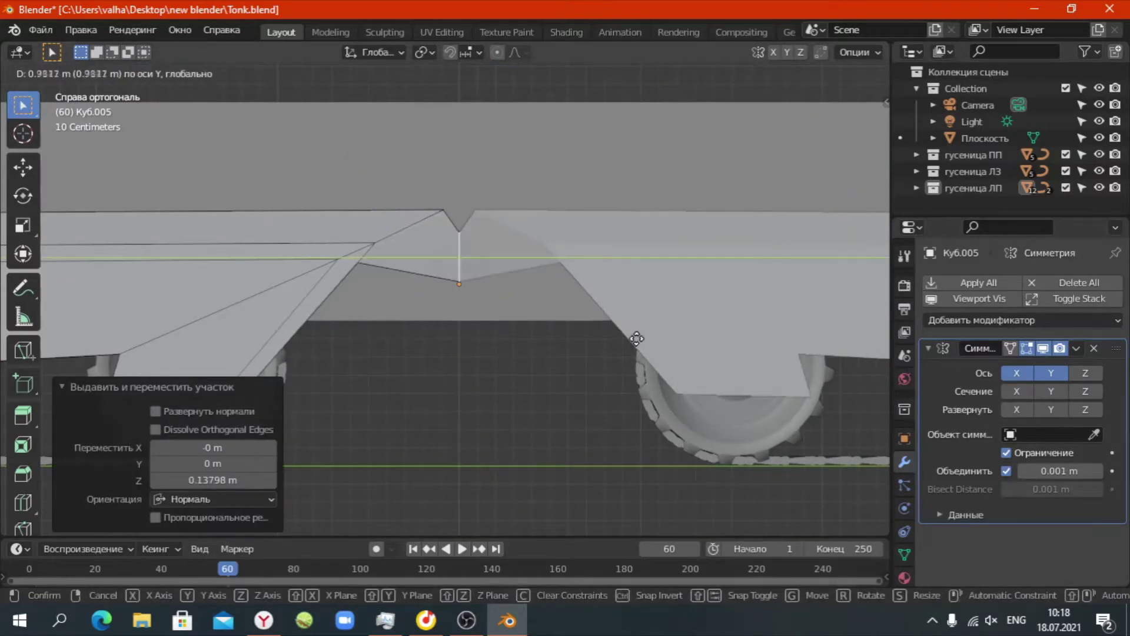
pyautogui.press('g')
pyautogui.click(589, 312)
pyautogui.moveTo(588, 312)
pyautogui.mouseDown(button='middle')
pyautogui.moveTo(530, 307)
pyautogui.moveTo(601, 333)
pyautogui.mouseUp(button='middle')
pyautogui.press('KP_3')
pyautogui.hotkey('ctrl', 'z')
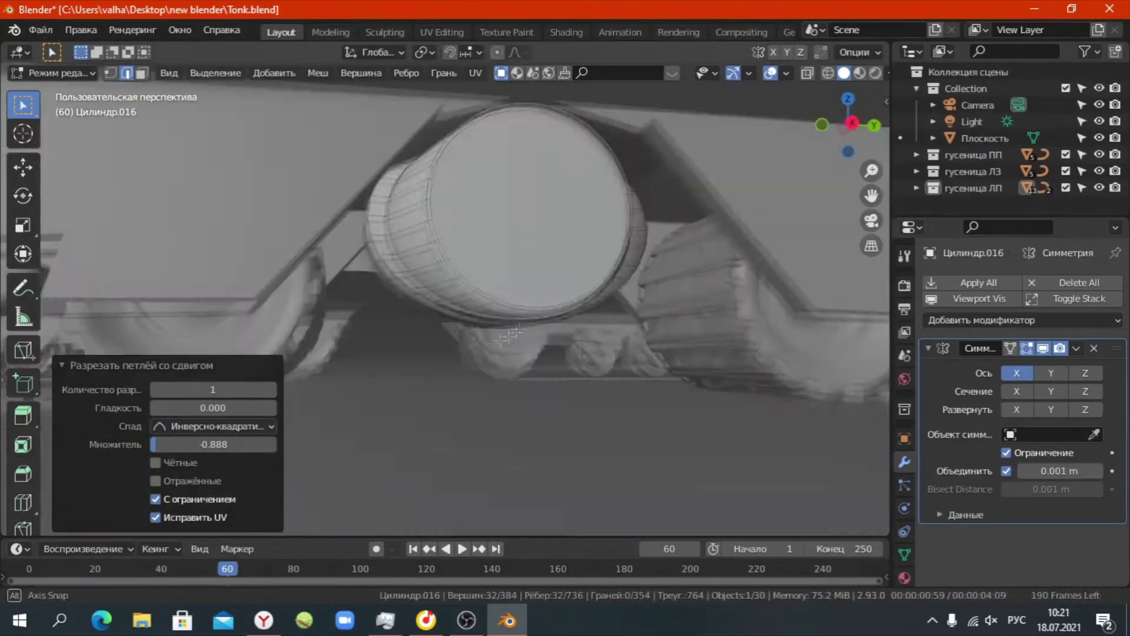
pyautogui.moveTo(534, 346); pyautogui.dragTo(464, 358, button='middle')
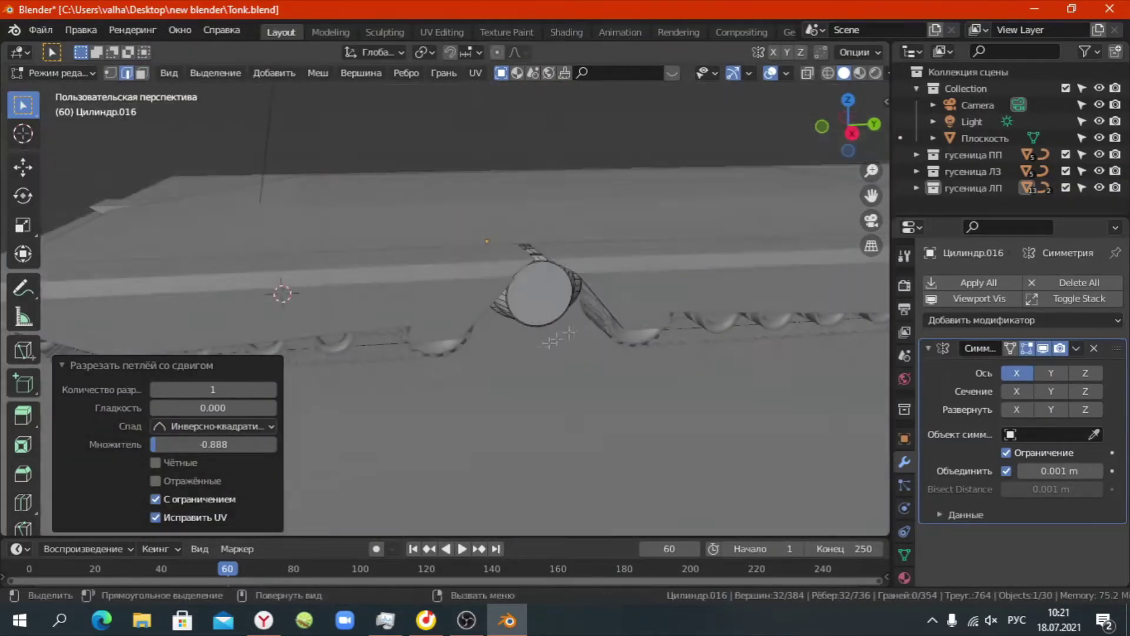
# Add an edge loop near the notch and rotate it into position.
pyautogui.hotkey('ctrl', 'r')
pyautogui.click(767, 377)
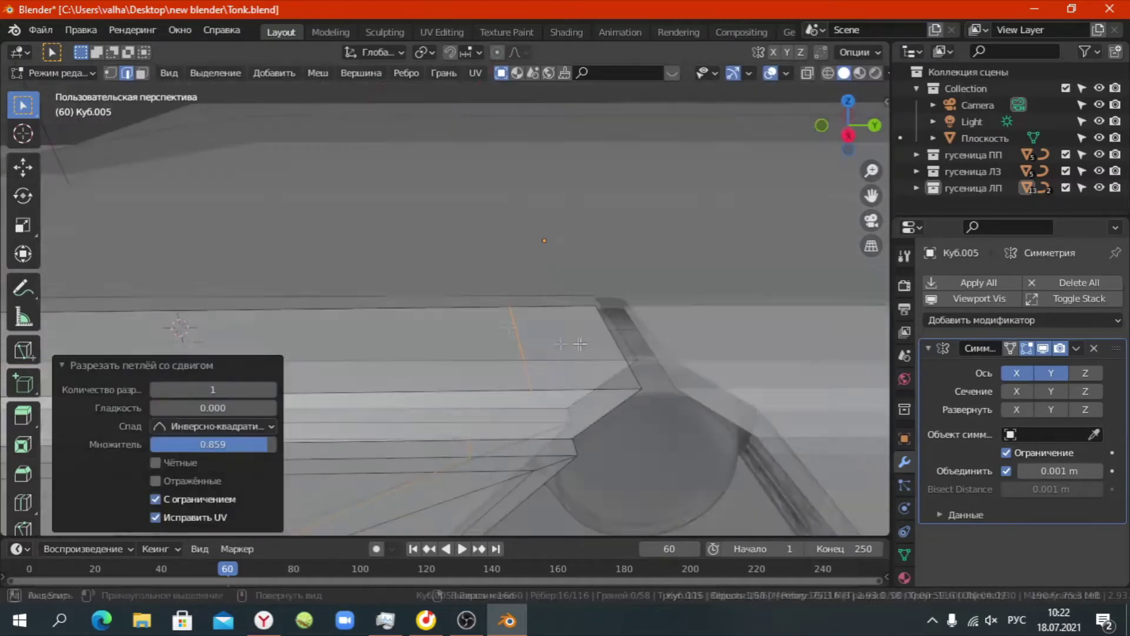
pyautogui.press('KP_3')
pyautogui.press('r')
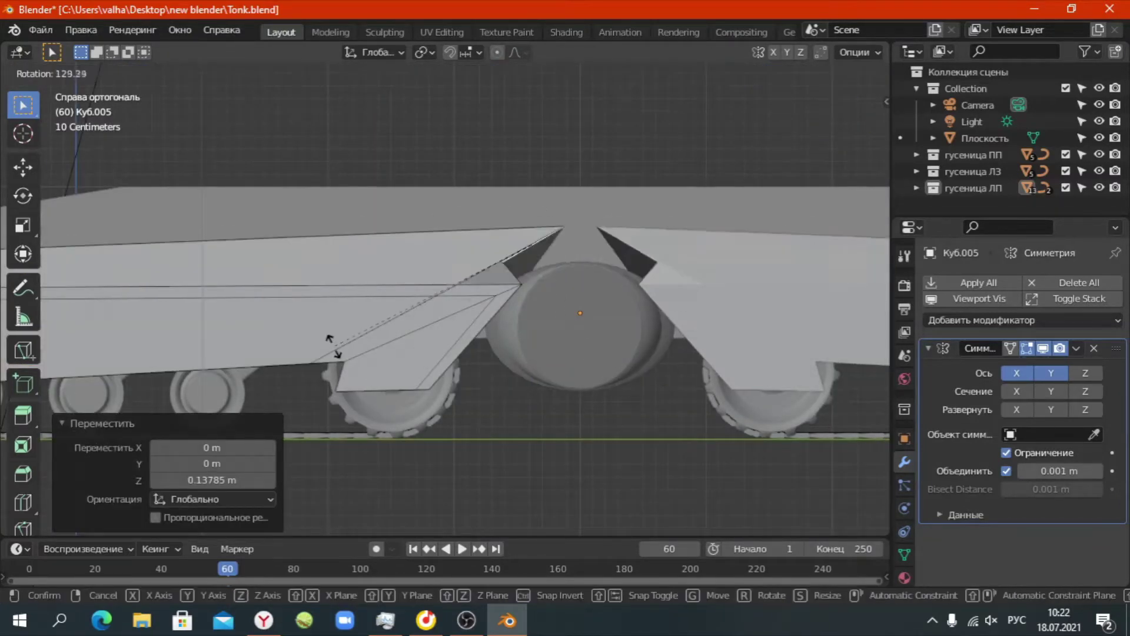
pyautogui.click(638, 375)
pyautogui.moveTo(638, 376)
pyautogui.mouseDown(button='middle')
pyautogui.moveTo(565, 358)
pyautogui.moveTo(554, 286)
pyautogui.mouseUp(button='middle')
# Delete the unwanted faces at the notch and dissolve the leftover edges.
pyautogui.press('x')
pyautogui.click(491, 259)
pyautogui.moveTo(490, 259)
pyautogui.mouseDown(button='middle')
pyautogui.moveTo(530, 302)
pyautogui.moveTo(245, 220)
pyautogui.mouseUp(button='middle')
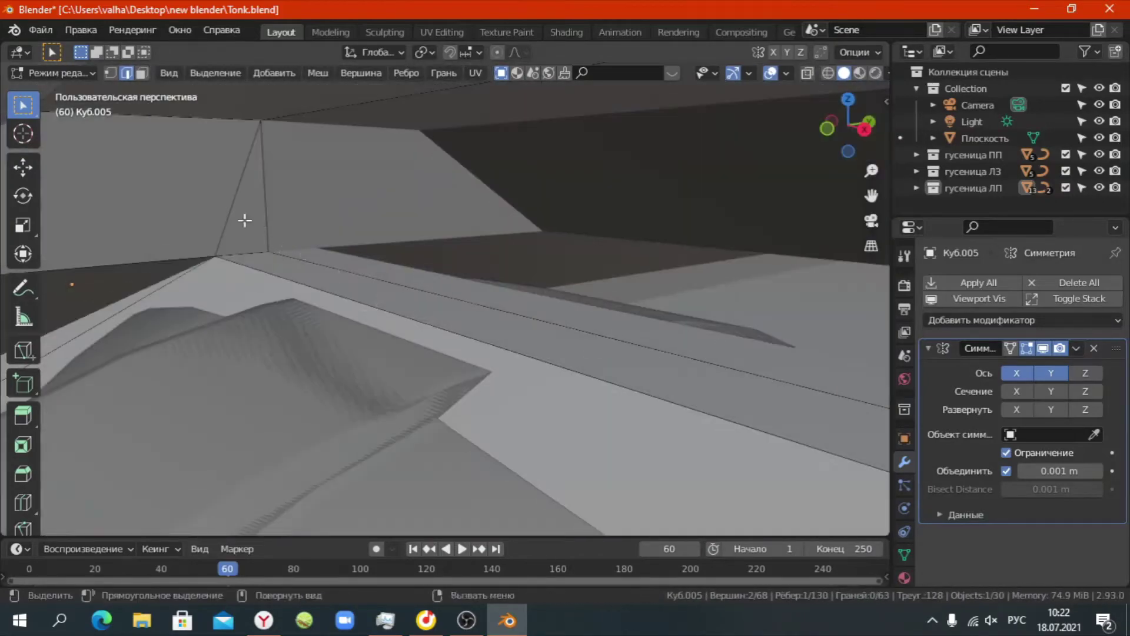
pyautogui.hotkey('ctrl', 'x')
# Select the cylinder Цилиндр.016 and view it from the side for its Z mirror.
pyautogui.moveTo(245, 220); pyautogui.dragTo(575, 323, button='middle')
pyautogui.click(575, 324)
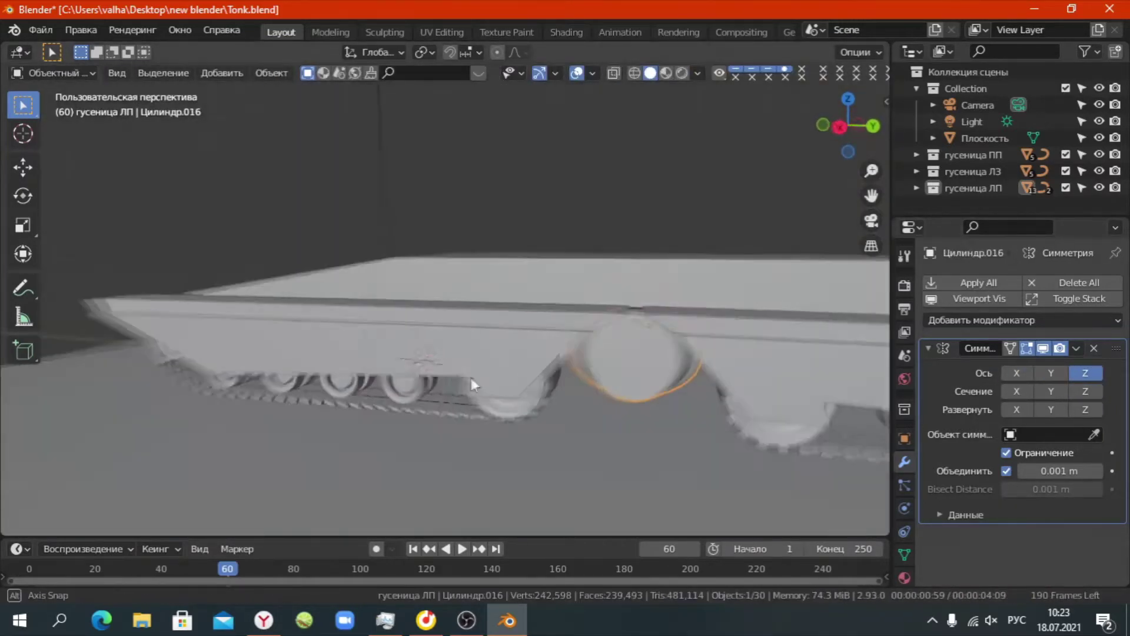
pyautogui.press('KP_3')
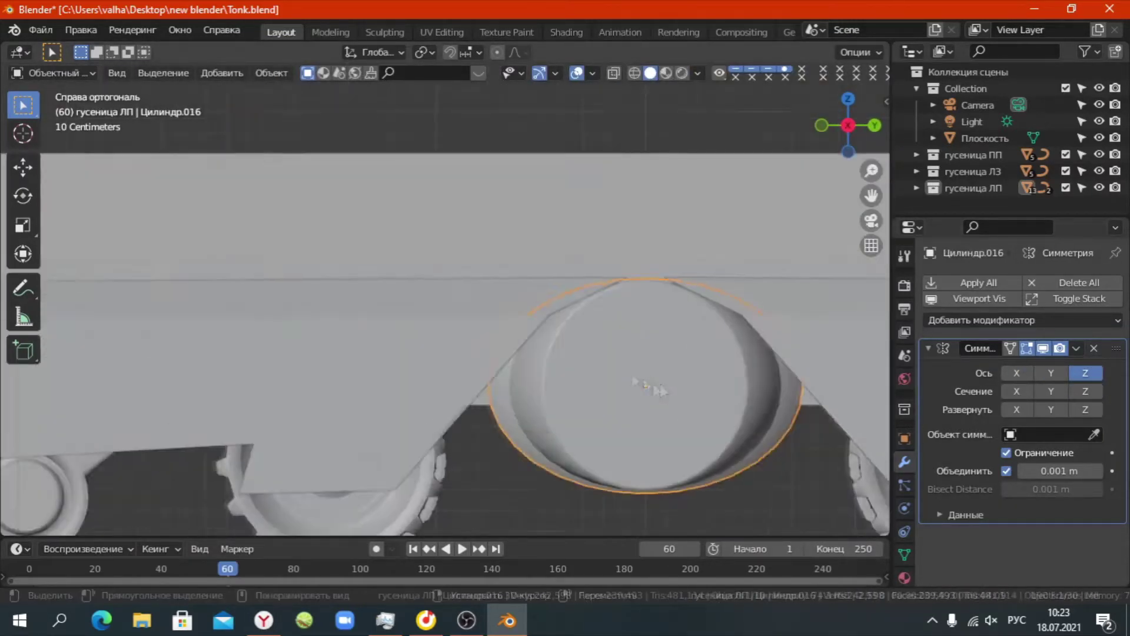
# Resize the cylinder, then shift the selected geometry sideways from the side view.
pyautogui.press('s')
pyautogui.click(669, 416)
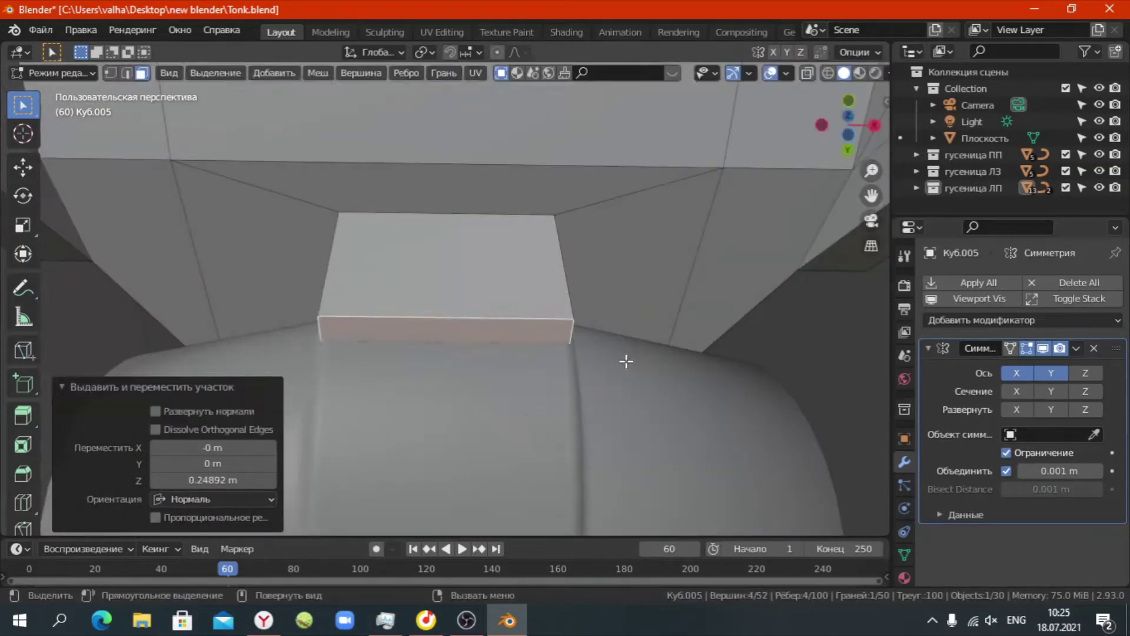
pyautogui.press('KP_3')
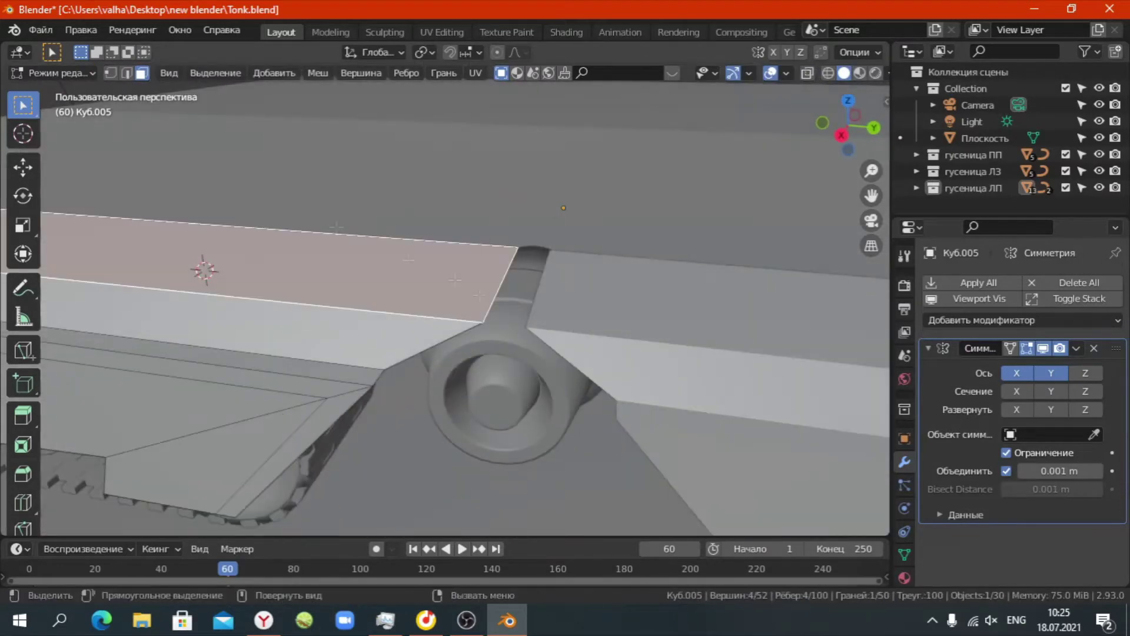
pyautogui.press('g')
pyautogui.press('x')
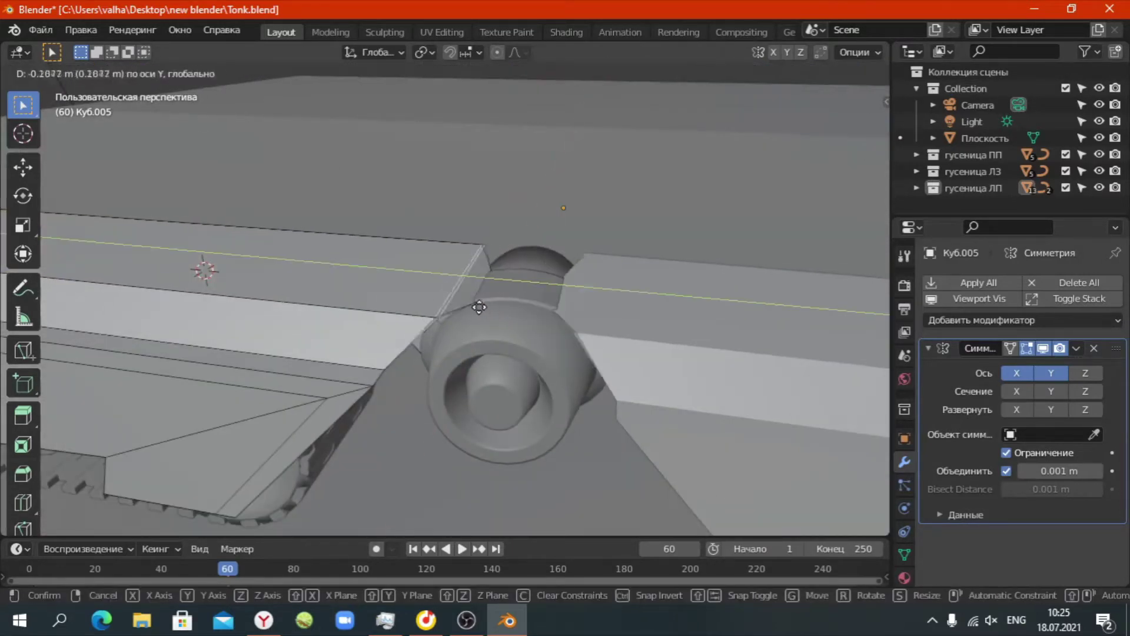
pyautogui.click(479, 307)
# Loop-cut the track rail, then extrude the region and narrow it to 0.623 along X.
pyautogui.hotkey('ctrl', 'r')
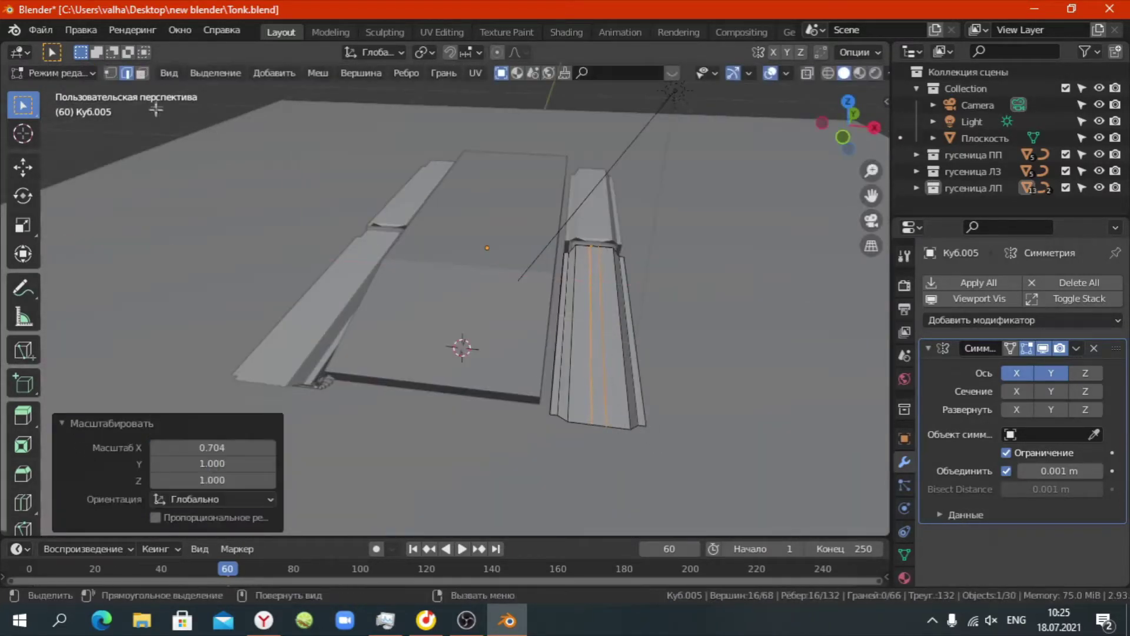
pyautogui.moveTo(593, 344); pyautogui.dragTo(314, 381, button='middle')
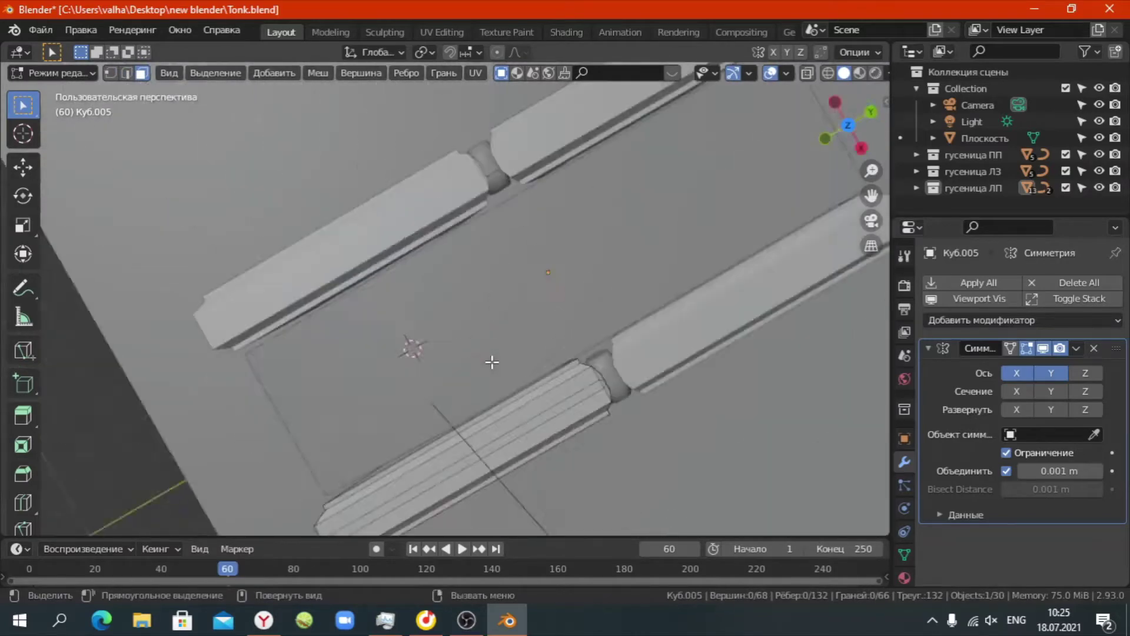
pyautogui.click(48, 400)
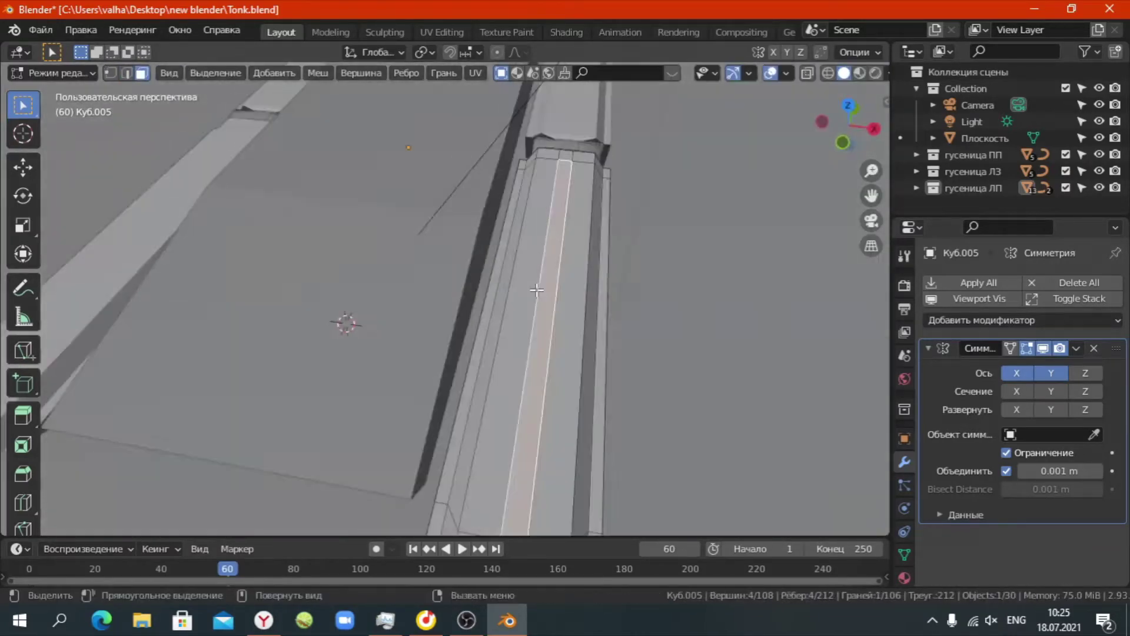
pyautogui.moveTo(780, 394); pyautogui.dragTo(340, 324, button='middle')
pyautogui.press('e')
pyautogui.press('s')
pyautogui.press('x')
pyautogui.click(517, 306)
pyautogui.moveTo(518, 305); pyautogui.dragTo(482, 297, button='middle')
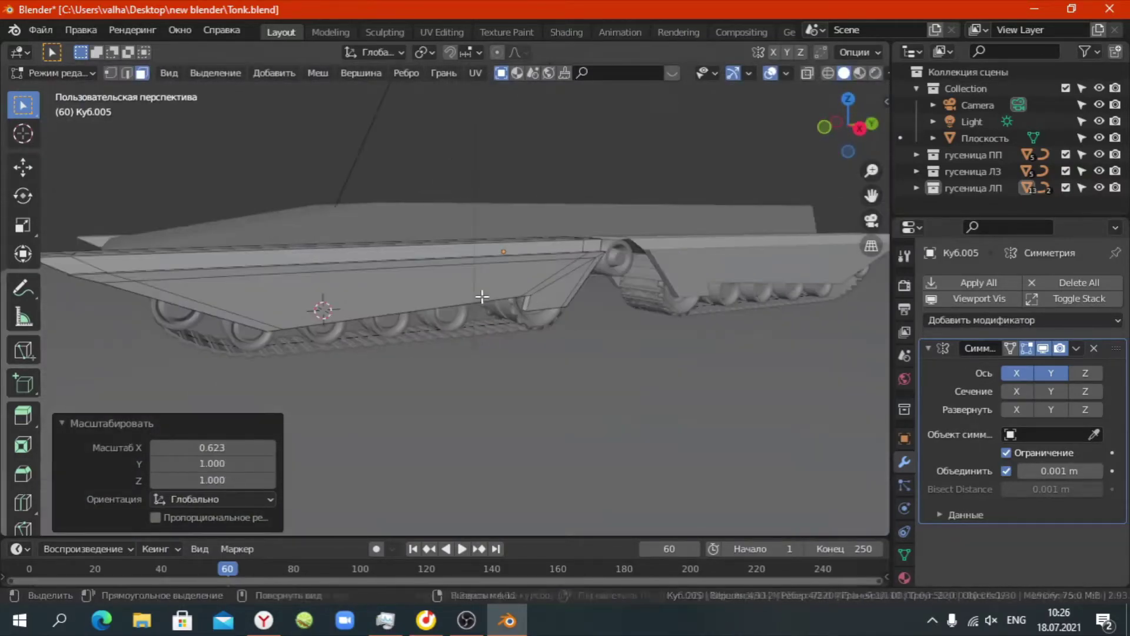
# Add another edge loop on the hull and slide it into place, checking the front view in solid shading.
pyautogui.hotkey('ctrl', 'r')
pyautogui.click(535, 320)
pyautogui.moveTo(535, 321)
pyautogui.mouseDown(button='middle')
pyautogui.moveTo(690, 265)
pyautogui.moveTo(461, 267)
pyautogui.mouseUp(button='middle')
pyautogui.press('`')
pyautogui.click(315, 220)
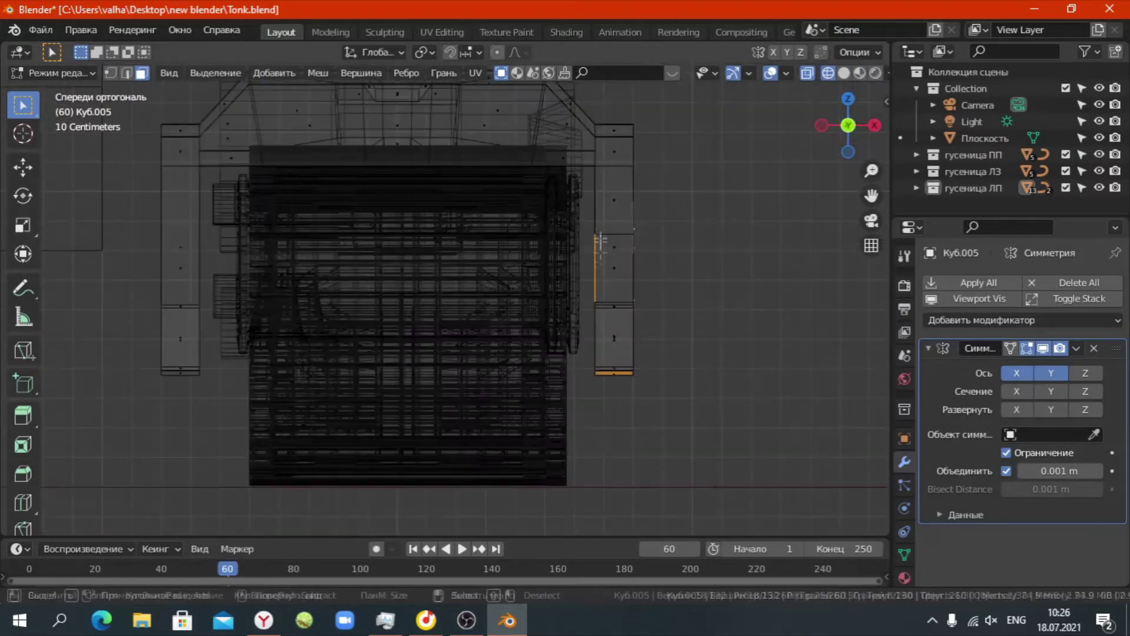
pyautogui.hotkey('shift', 'z')
pyautogui.moveTo(597, 329)
pyautogui.mouseDown(button='middle')
pyautogui.moveTo(306, 287)
pyautogui.moveTo(668, 371)
pyautogui.moveTo(318, 336)
pyautogui.mouseUp(button='middle')
pyautogui.press('Escape')
pyautogui.click(628, 388)
# Extrude the side-panel face strip inward, narrow it along X and shift it 0.11166 m along Y.
pyautogui.keyDown('ctrl'); pyautogui.click(512, 344); pyautogui.keyUp('ctrl')
pyautogui.press('e')
pyautogui.click(548, 389)
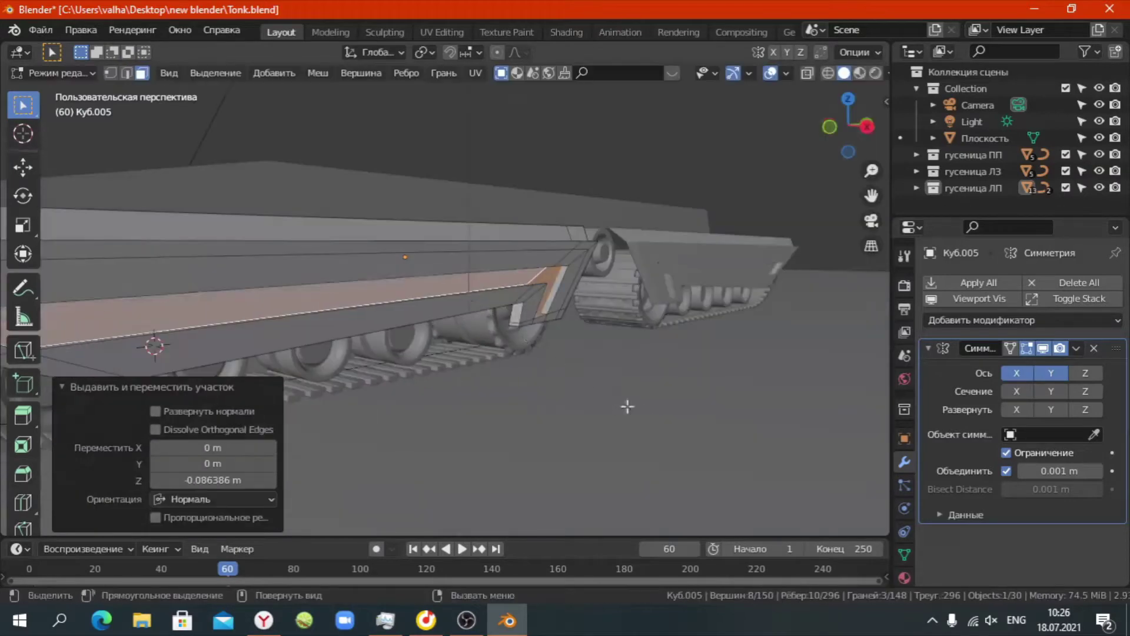
pyautogui.moveTo(627, 406); pyautogui.dragTo(654, 393, button='middle')
pyautogui.press('s')
pyautogui.press('x')
pyautogui.press('KP_3')
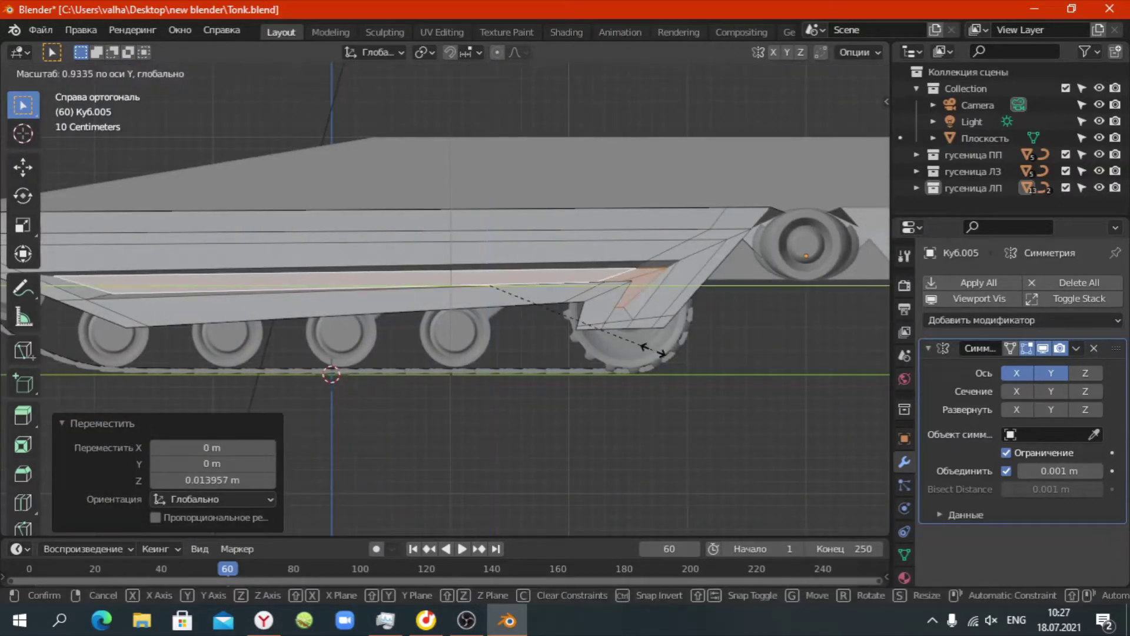
pyautogui.click(675, 343)
pyautogui.click(637, 289)
pyautogui.moveTo(638, 289); pyautogui.dragTo(647, 277, button='middle')
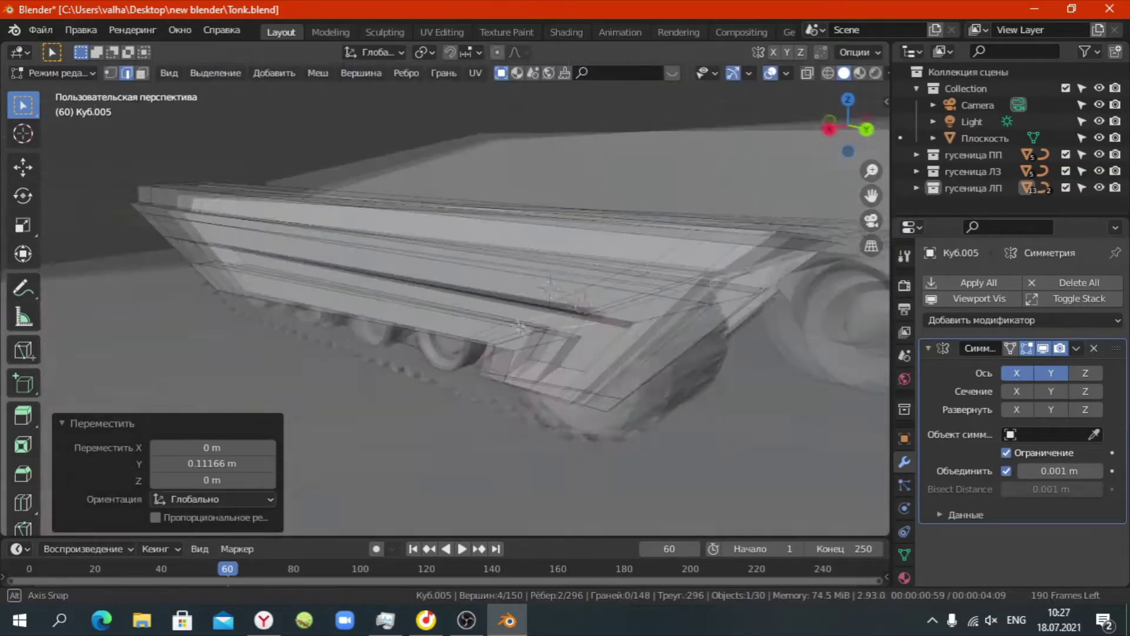
# Move the rear corner geometry along Z, return to Object Mode and focus on the cylinder.
pyautogui.press('KP_3')
pyautogui.press('g')
pyautogui.press('z')
pyautogui.press('Tab')
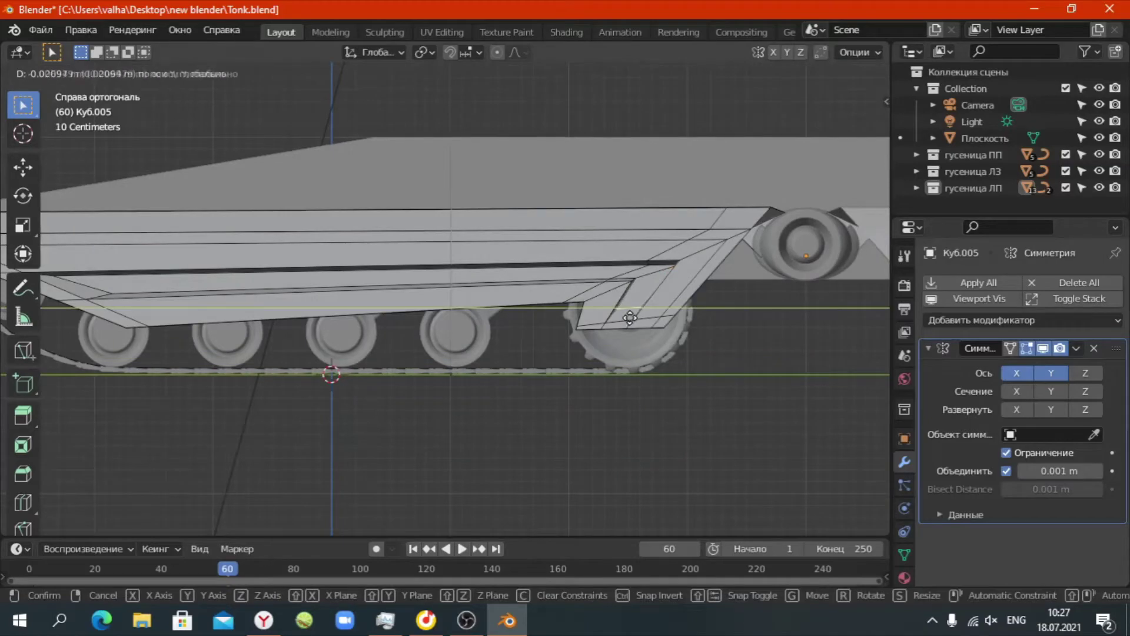
pyautogui.moveTo(627, 306)
pyautogui.mouseDown(button='middle')
pyautogui.moveTo(447, 334)
pyautogui.moveTo(654, 339)
pyautogui.moveTo(586, 375)
pyautogui.mouseUp(button='middle')
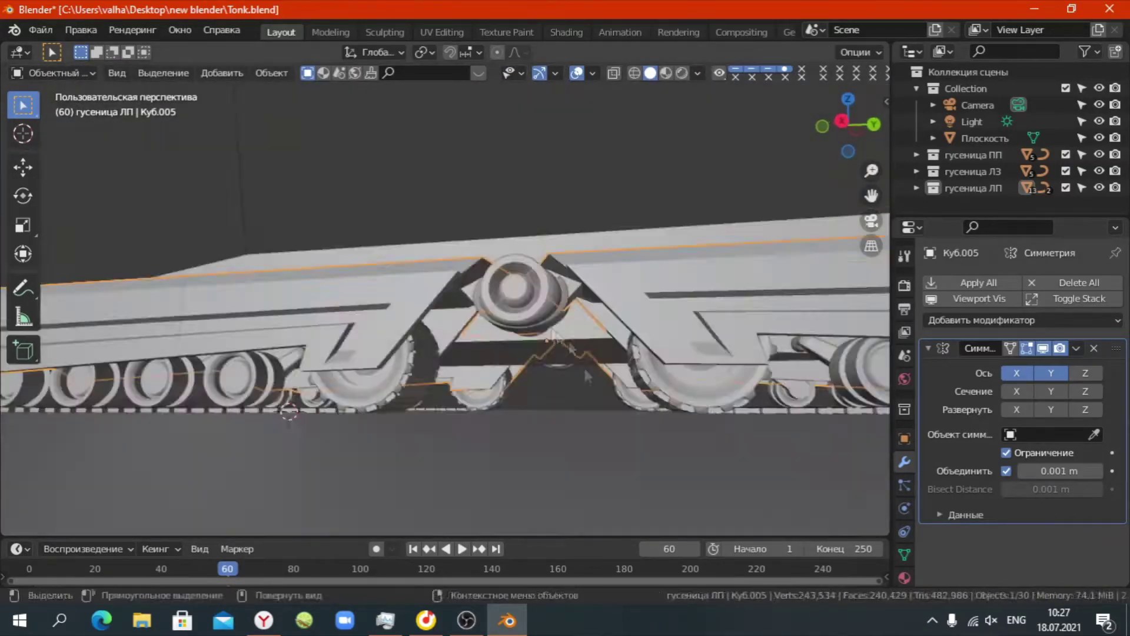
pyautogui.click(490, 380)
pyautogui.press('KP_Decimal')
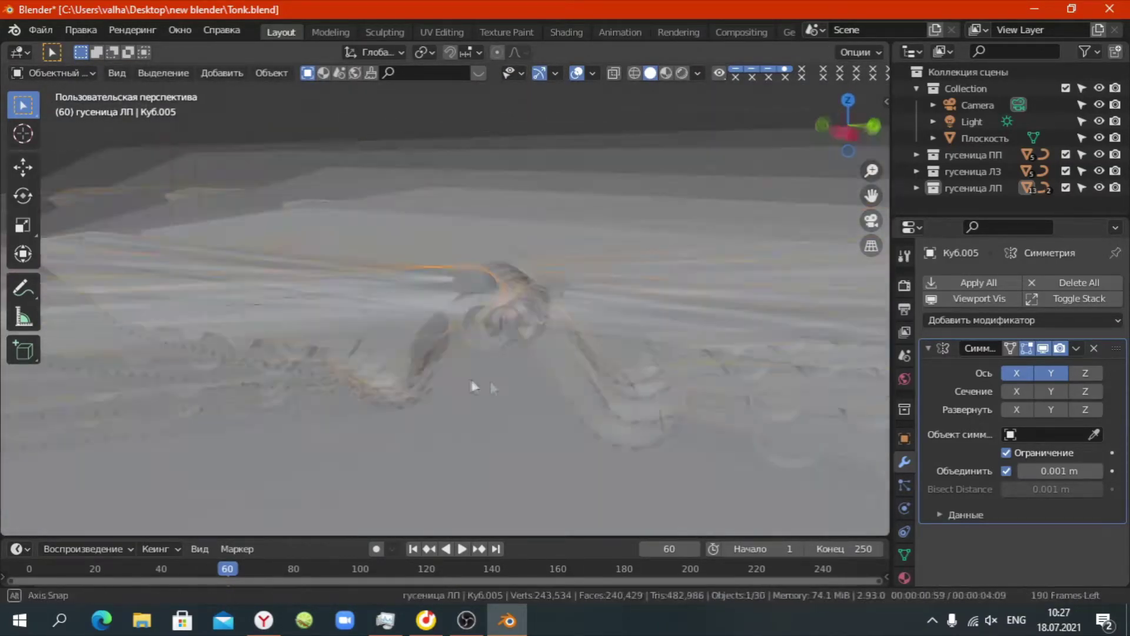
# Enter Edit Mode on the cylinder and enlarge its selected ring from the side view.
pyautogui.press('Tab')
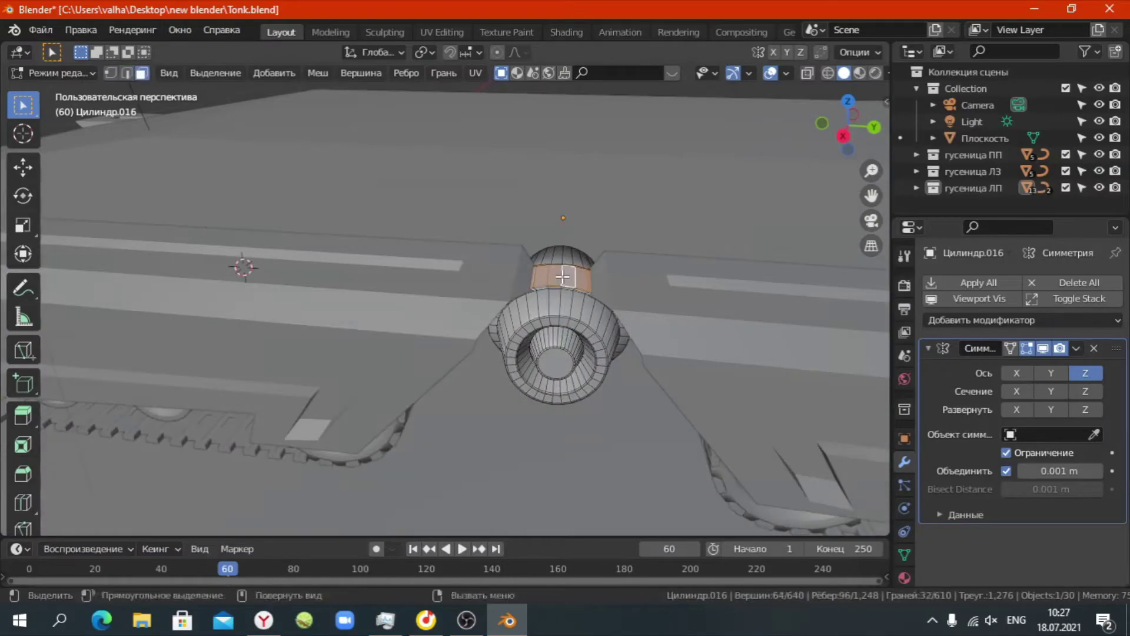
pyautogui.press('KP_3')
pyautogui.press('s')
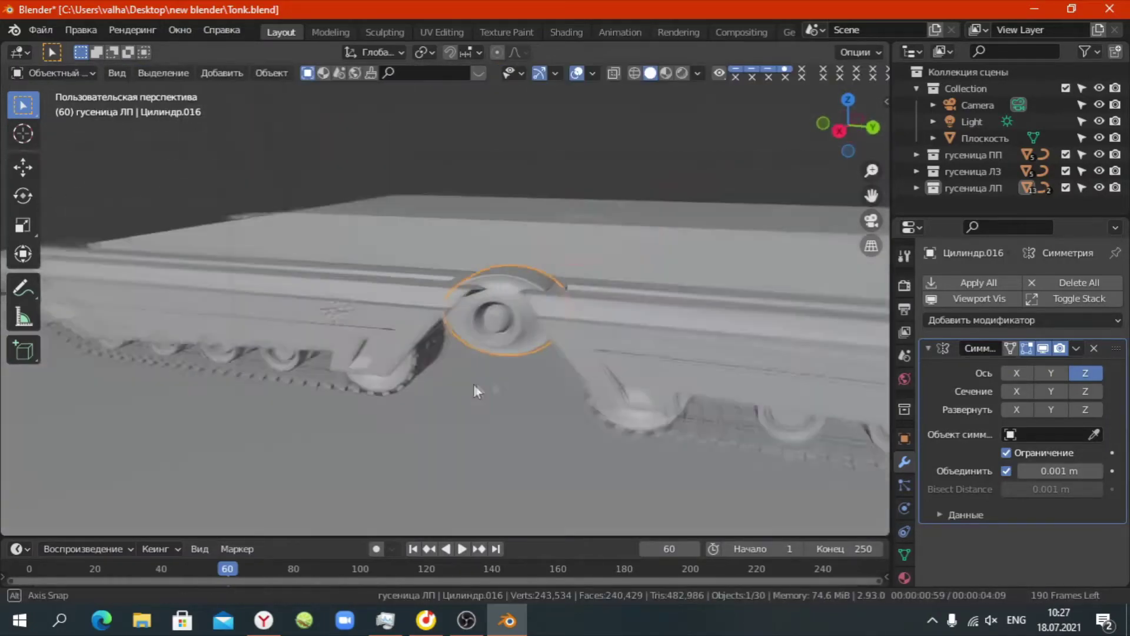
pyautogui.moveTo(530, 381); pyautogui.dragTo(591, 318, button='middle')
pyautogui.rightClick(597, 288)
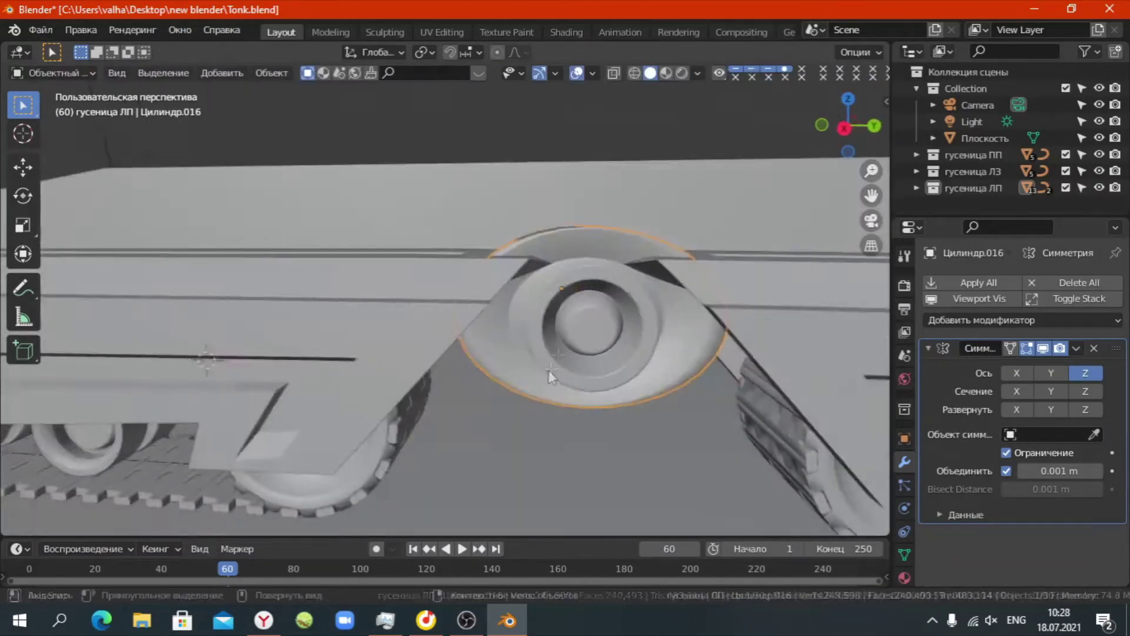
pyautogui.moveTo(550, 373); pyautogui.dragTo(142, 79, button='middle')
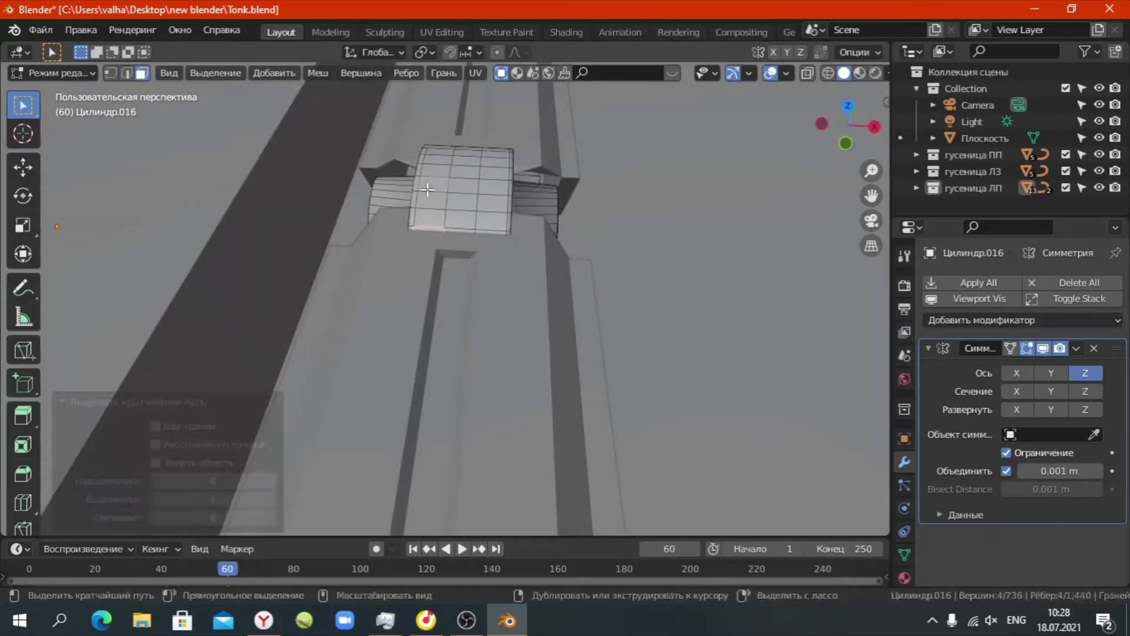
# Extrude a path of faces across the cylinder and scale them 2.629 along Y.
pyautogui.keyDown('ctrl'); pyautogui.click(428, 189); pyautogui.keyUp('ctrl')
pyautogui.moveTo(428, 189); pyautogui.dragTo(527, 129, button='middle')
pyautogui.press('KP_3')
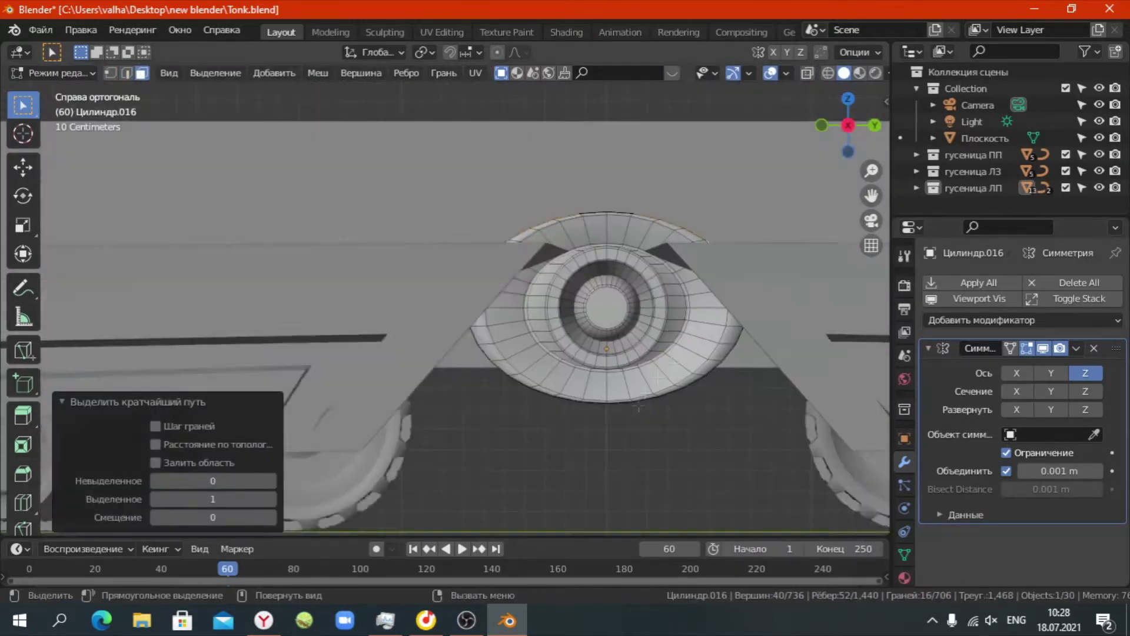
pyautogui.press('e')
pyautogui.press('s')
pyautogui.press('y')
pyautogui.click(504, 416)
pyautogui.moveTo(504, 417); pyautogui.dragTo(402, 334, button='middle')
# Add two loop cuts along the track piece and return to Object Mode.
pyautogui.hotkey('ctrl', 'r')
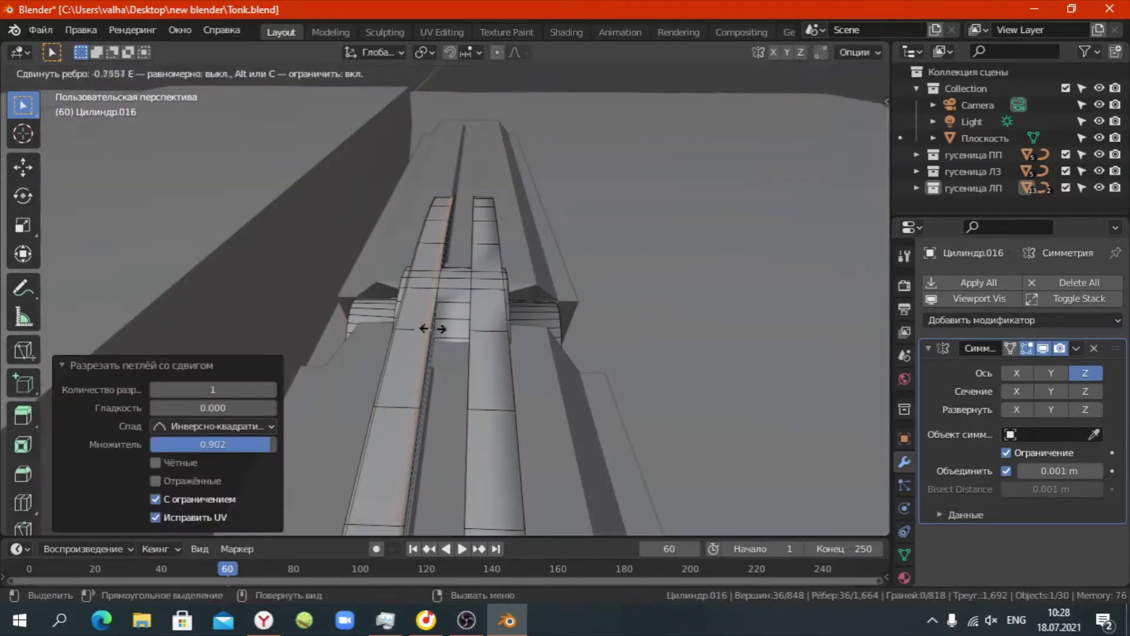
pyautogui.click(462, 298)
pyautogui.moveTo(463, 297); pyautogui.dragTo(559, 261, button='middle')
pyautogui.hotkey('ctrl', 'r')
pyautogui.click(559, 261)
pyautogui.click(562, 261)
pyautogui.press('Tab')
pyautogui.moveTo(549, 327)
pyautogui.mouseDown(button='middle')
pyautogui.moveTo(535, 348)
pyautogui.moveTo(496, 307)
pyautogui.moveTo(509, 302)
pyautogui.moveTo(501, 328)
pyautogui.moveTo(472, 325)
pyautogui.moveTo(564, 299)
pyautogui.moveTo(556, 311)
pyautogui.mouseUp(button='middle')
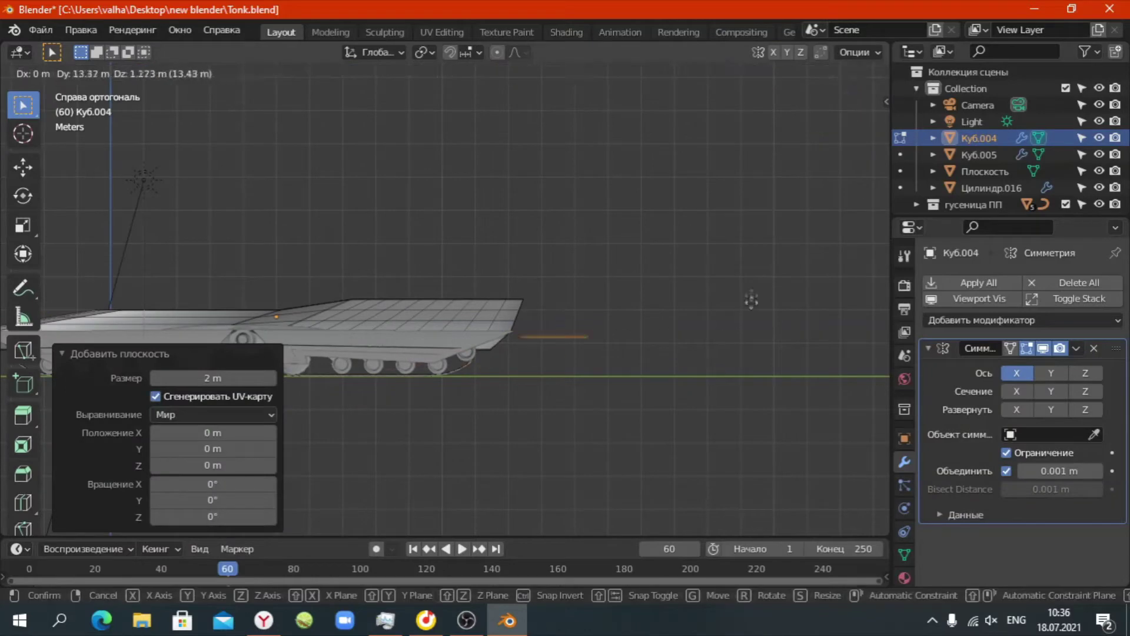
# Stand the plane upright with a 90° rotation and move it to X 1.1349 m.
pyautogui.press('Return')
pyautogui.press('KP_Decimal')
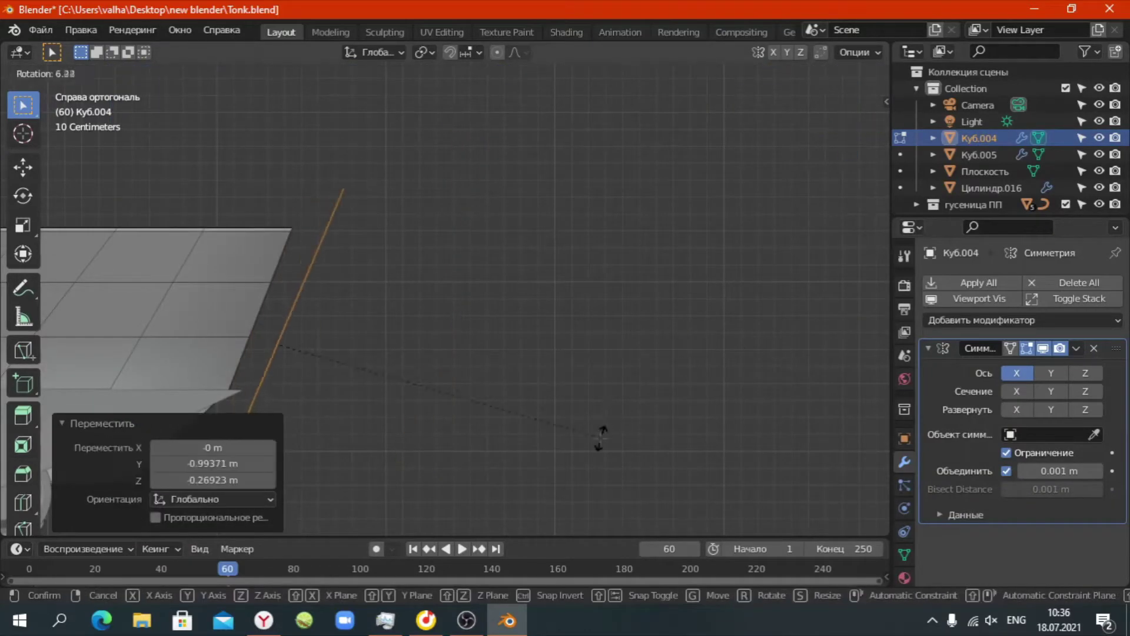
pyautogui.press('ctrl+KP_1')
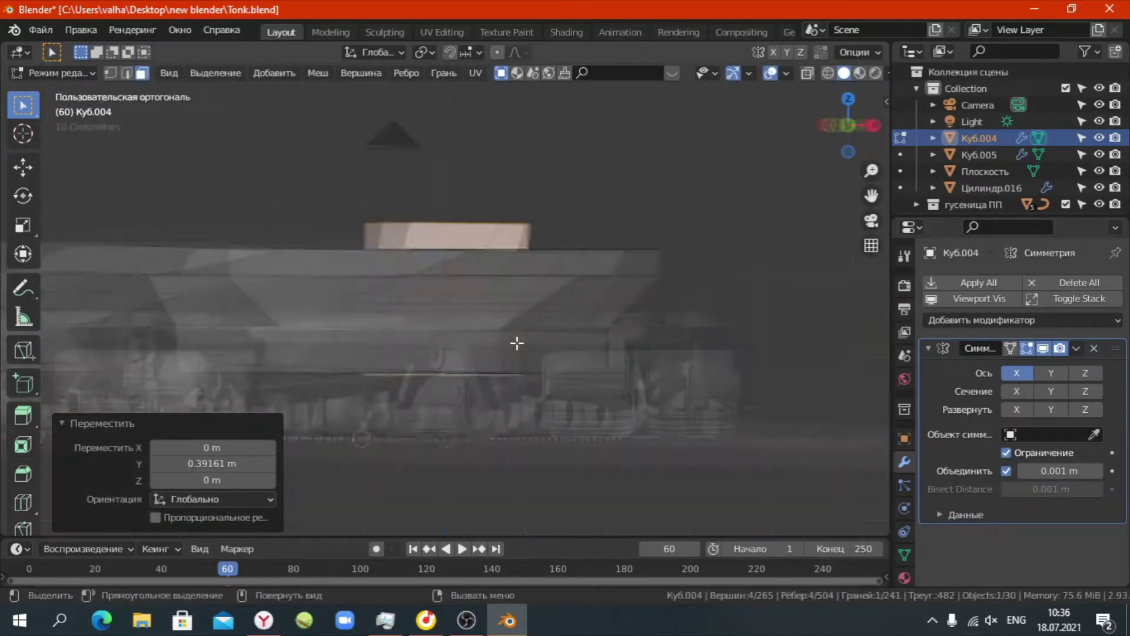
pyautogui.press('x')
pyautogui.click(561, 395)
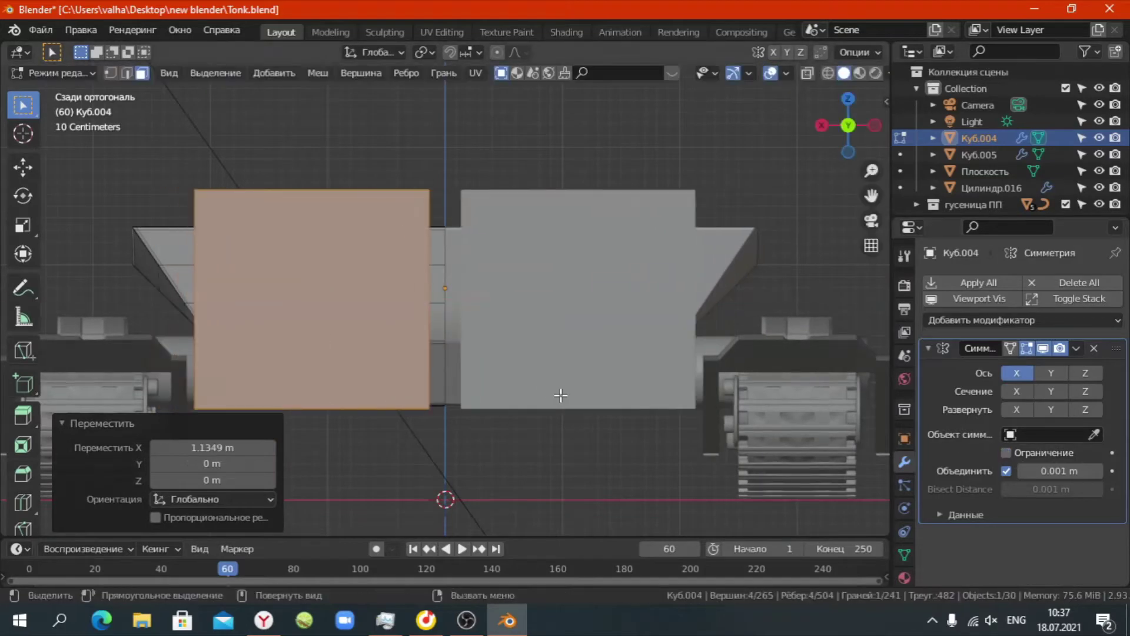
# Switch to Local transform orientation and stretch the panel along one axis to fit the hull side.
pyautogui.press('KP_3')
pyautogui.click(365, 121)
pyautogui.press('s')
pyautogui.press('z')
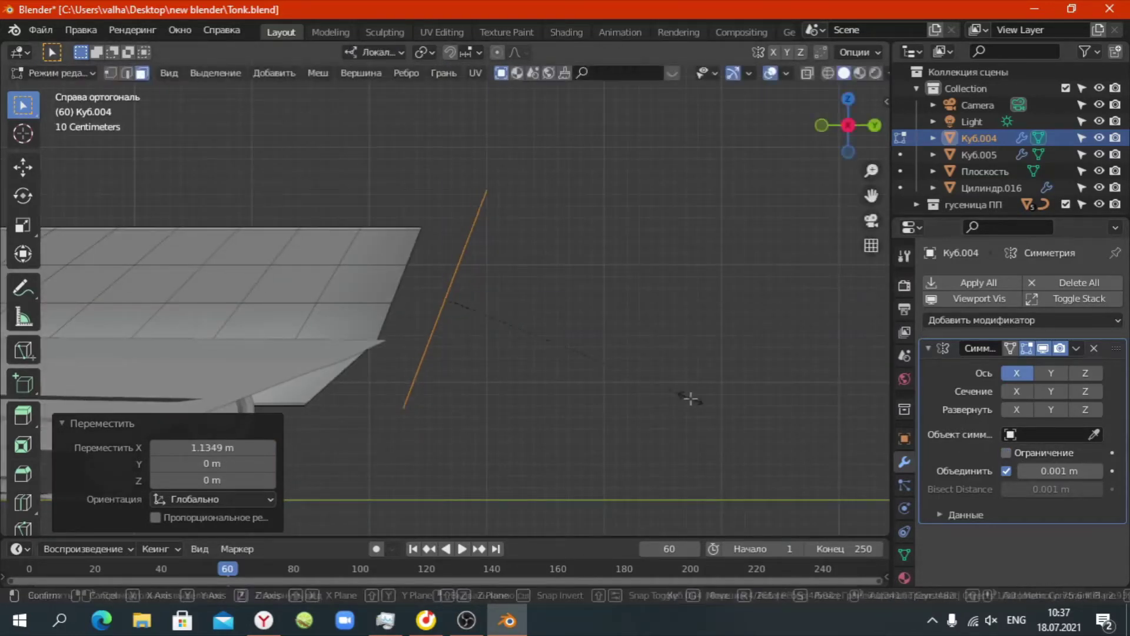
pyautogui.press('ctrl+KP_1')
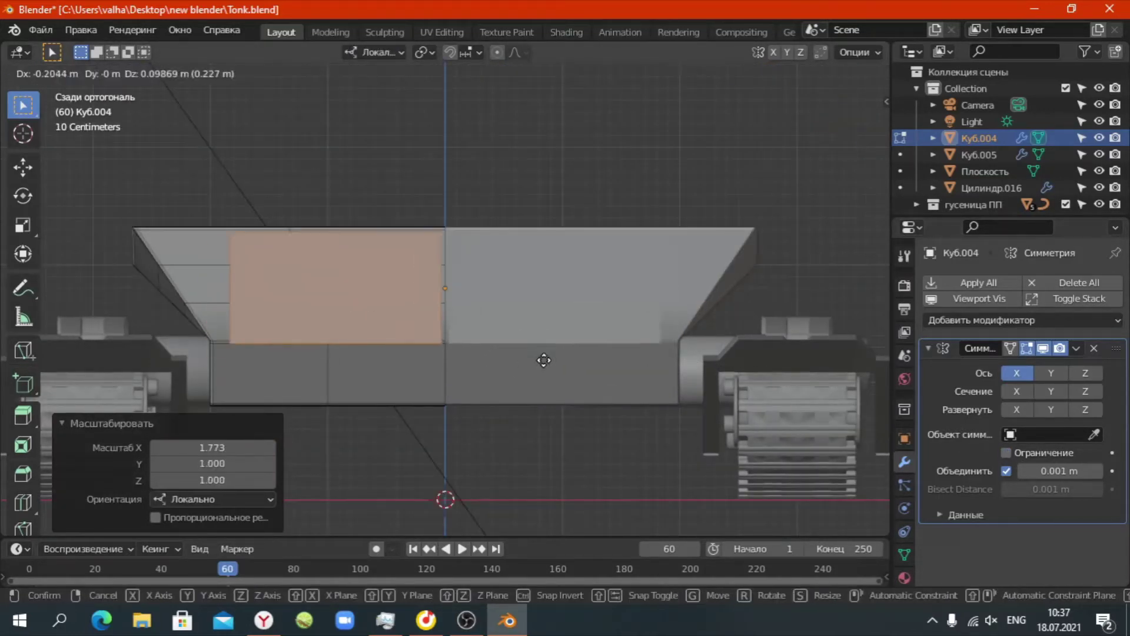
pyautogui.moveTo(461, 356); pyautogui.dragTo(651, 361, button='middle')
pyautogui.rightClick(397, 285)
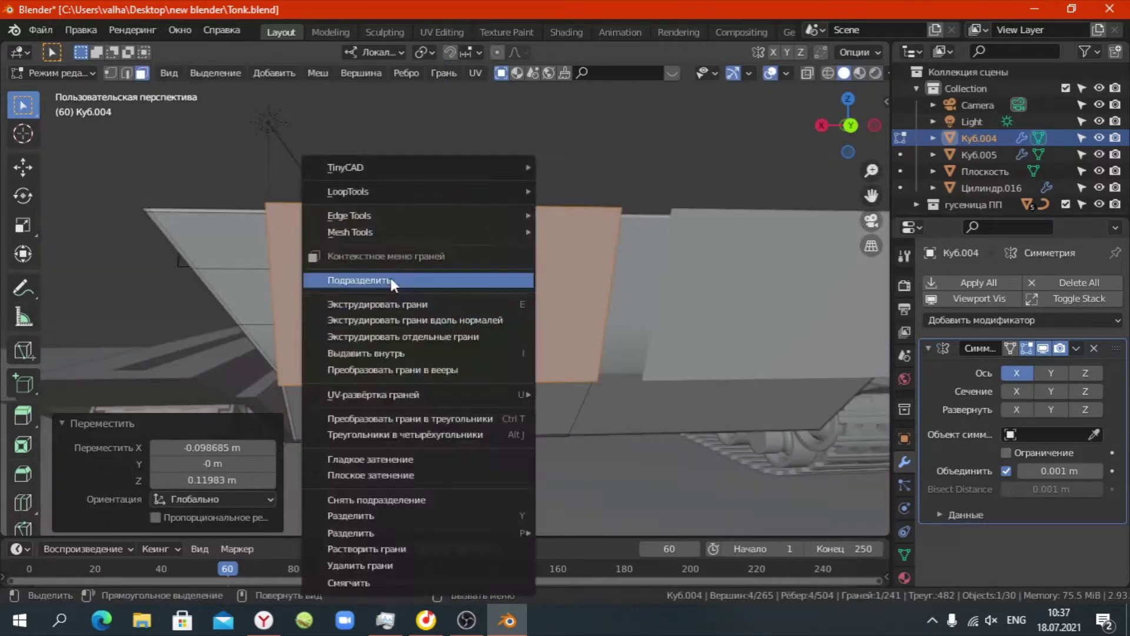
# Subdivide the panel into a grid, bevel the grid lines, and delete the cell faces to open square holes.
pyautogui.click(396, 285)
pyautogui.hotkey('ctrl', 'b')
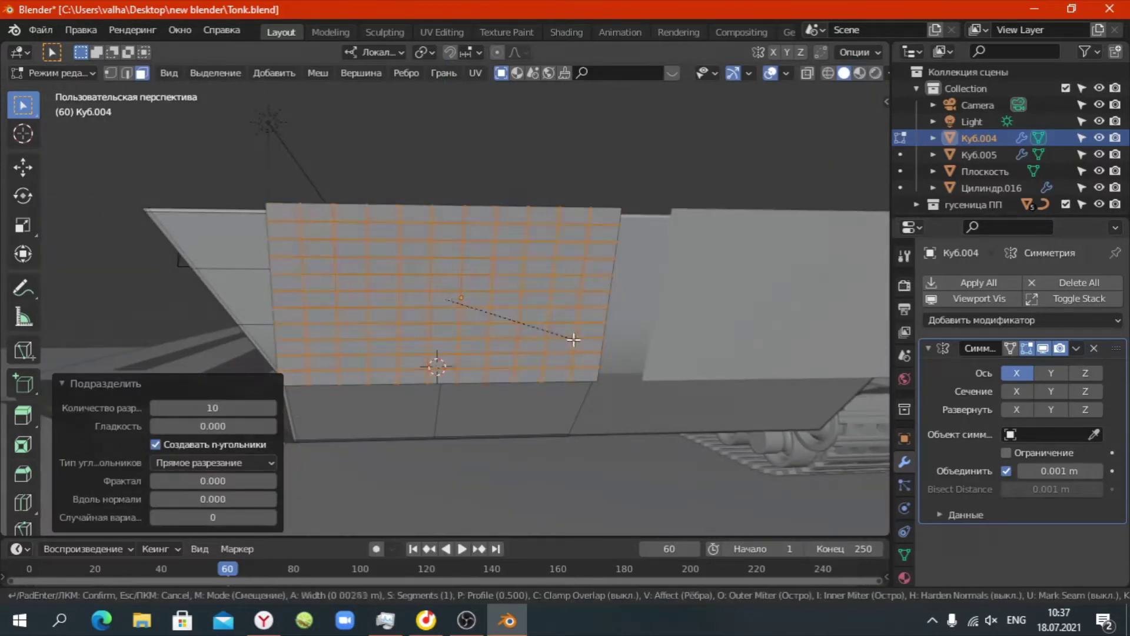
pyautogui.click(576, 342)
pyautogui.keyDown('alt'); pyautogui.click(256, 222); pyautogui.keyUp('alt')
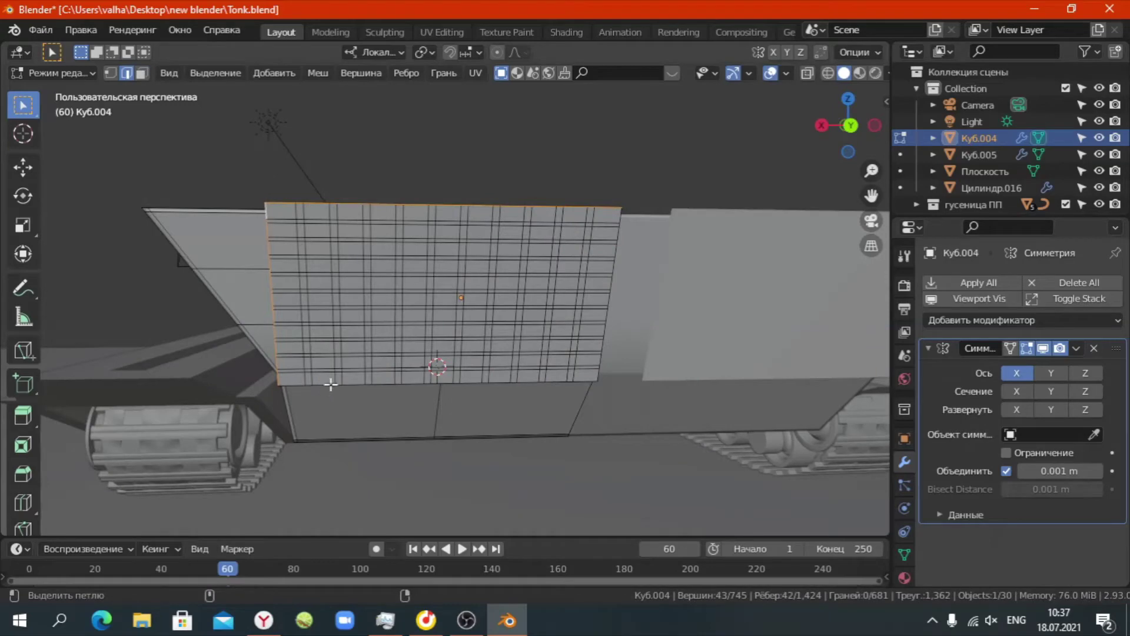
pyautogui.press('e')
pyautogui.scroll(3, 677, 383)
pyautogui.press('x')
pyautogui.click(674, 434)
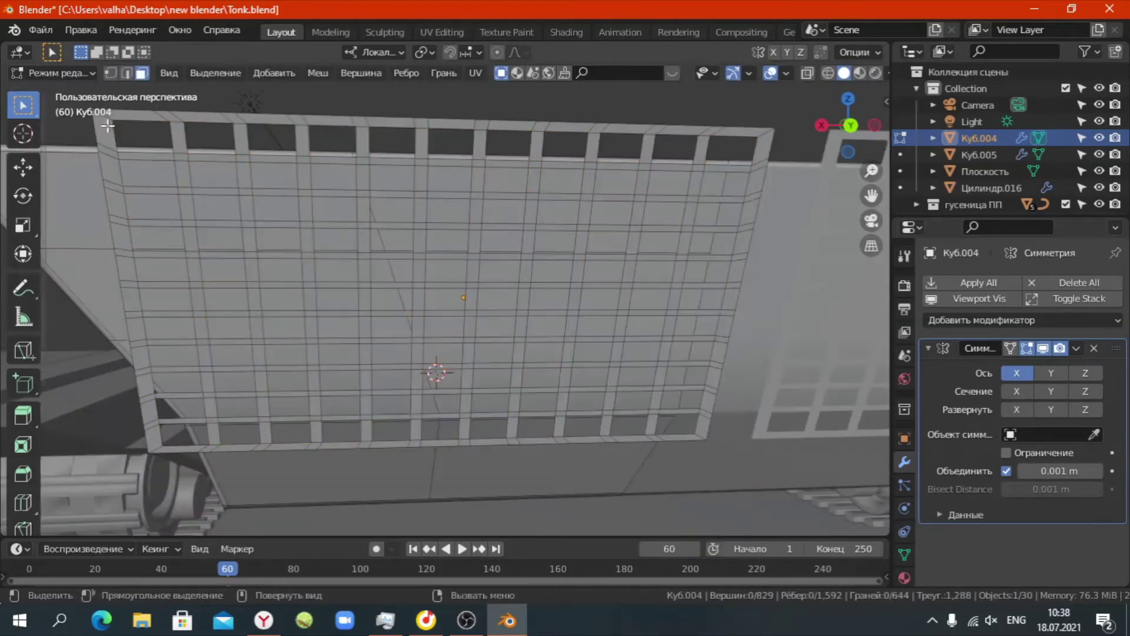
# Slide the grid's edges (-0.261) and vertices to follow the hull's slanted side.
pyautogui.hotkey('ctrl', 'l')
pyautogui.press('KP_3')
pyautogui.moveTo(501, 167); pyautogui.dragTo(366, 335, button='middle')
pyautogui.keyDown('ctrl'); pyautogui.keyDown('shift'); pyautogui.click(366, 336); pyautogui.keyUp('shift'); pyautogui.keyUp('ctrl')
pyautogui.press('KP_1')
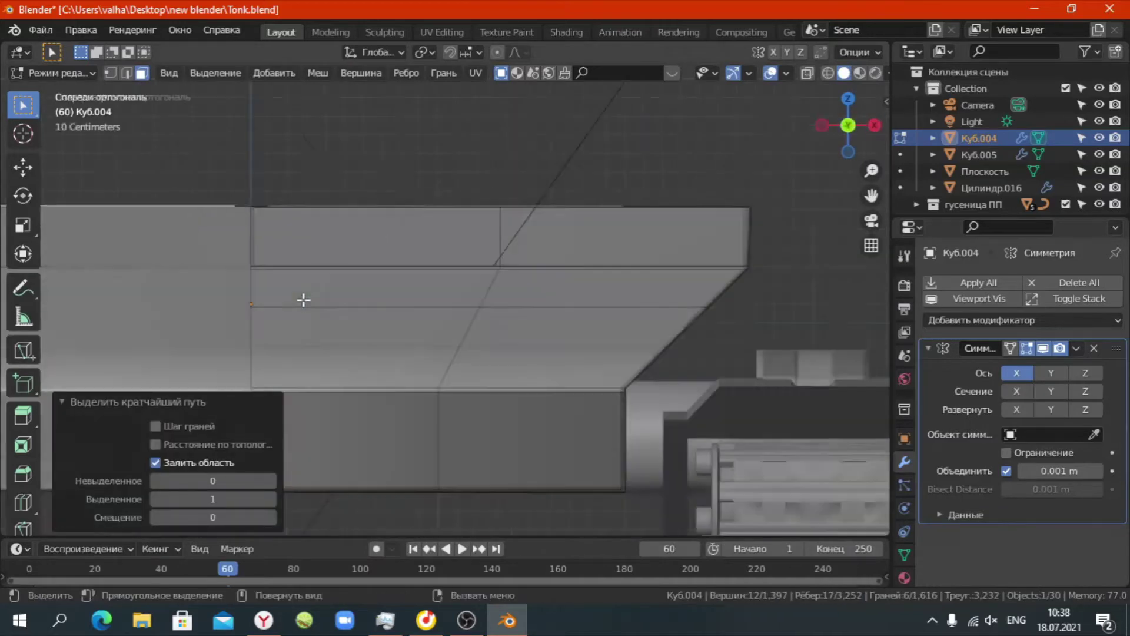
pyautogui.press('ctrl+KP_1')
pyautogui.press('2')
pyautogui.click(252, 355)
pyautogui.click(139, 215)
pyautogui.click(243, 309)
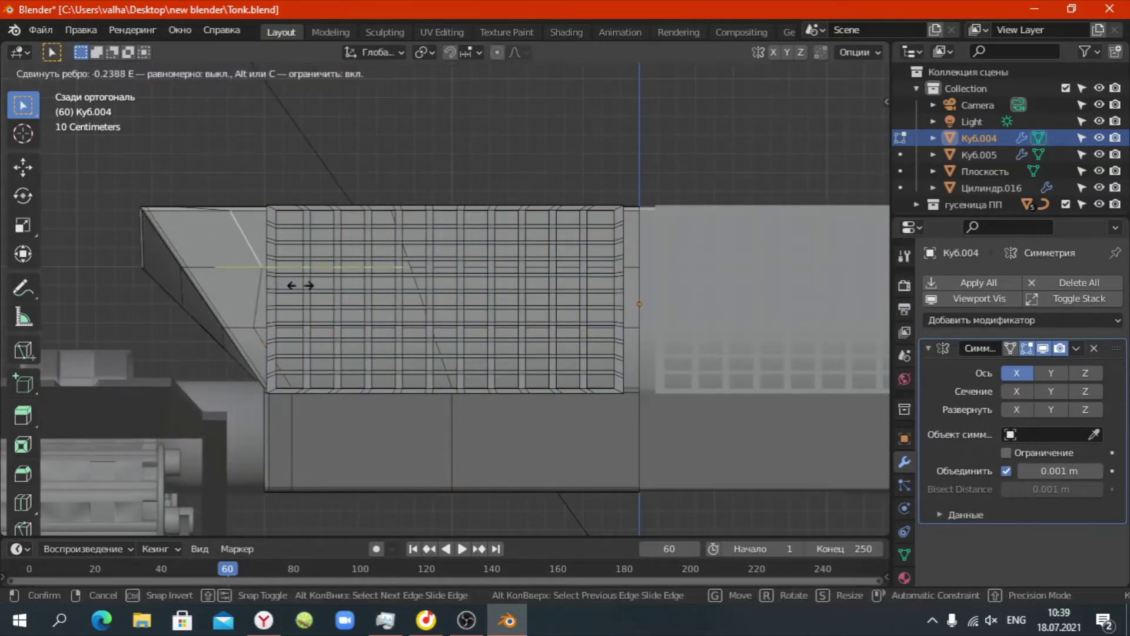
pyautogui.click(265, 300)
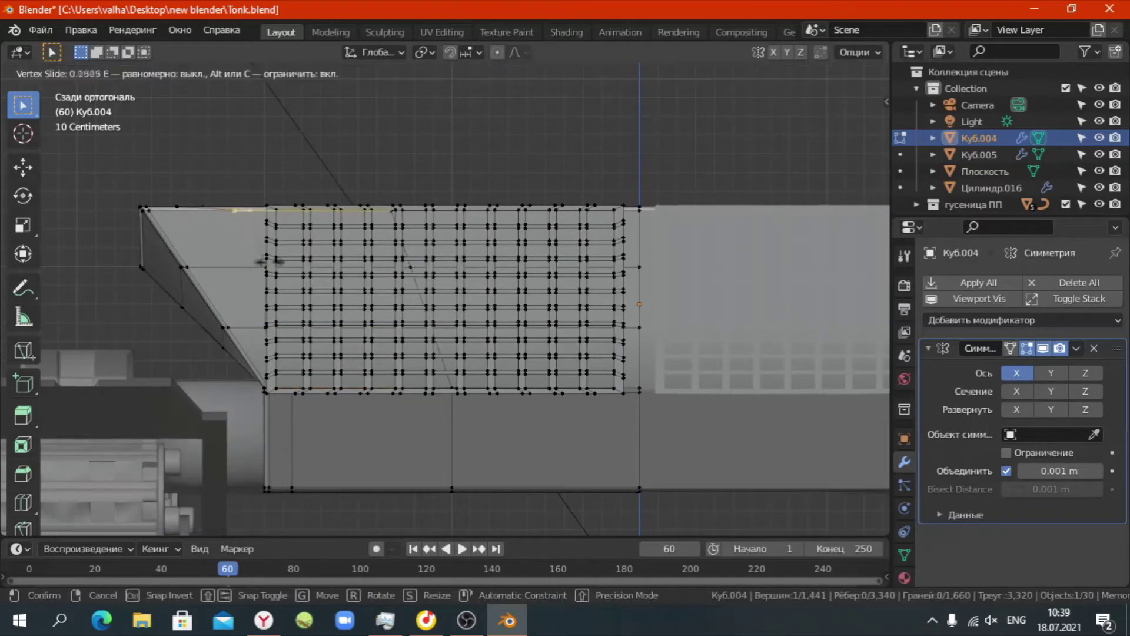
pyautogui.click(284, 409)
# Extrude the grid region to give the grating its thickness.
pyautogui.moveTo(284, 408)
pyautogui.mouseDown(button='middle')
pyautogui.moveTo(412, 462)
pyautogui.moveTo(330, 265)
pyautogui.moveTo(468, 321)
pyautogui.mouseUp(button='middle')
pyautogui.keyDown('ctrl'); pyautogui.keyDown('shift'); pyautogui.click(352, 288); pyautogui.keyUp('shift'); pyautogui.keyUp('ctrl')
pyautogui.press('e')
pyautogui.hotkey('ctrl', 'z')
pyautogui.moveTo(407, 286); pyautogui.dragTo(171, 415, button='middle')
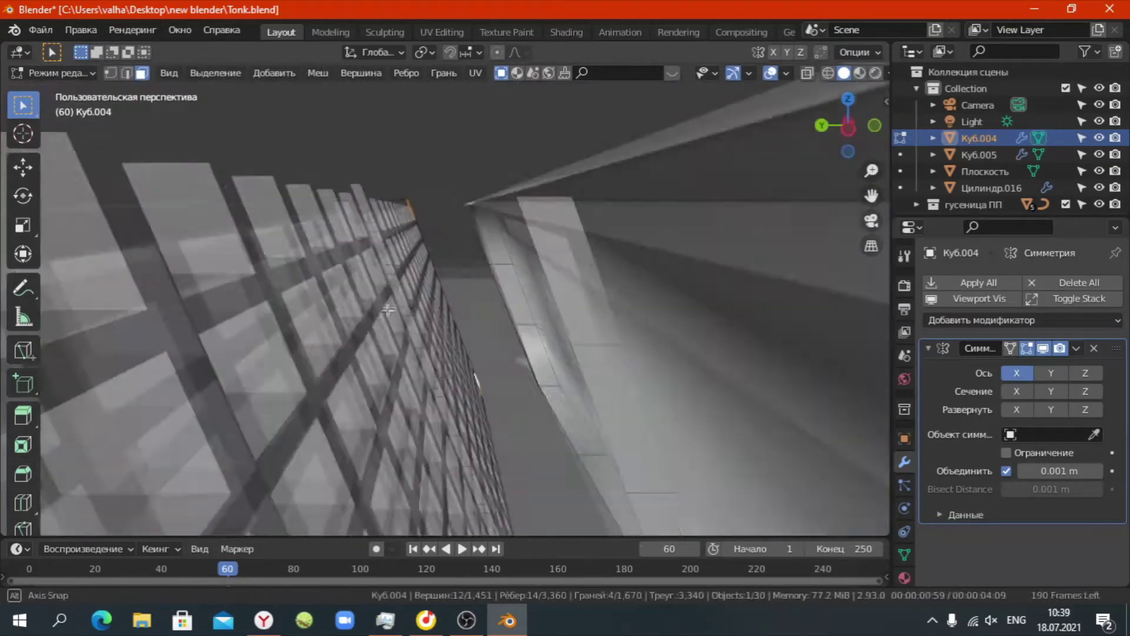
pyautogui.moveTo(171, 416); pyautogui.dragTo(337, 268, button='middle')
pyautogui.moveTo(414, 361)
pyautogui.mouseDown(button='middle')
pyautogui.moveTo(429, 386)
pyautogui.moveTo(444, 275)
pyautogui.moveTo(471, 308)
pyautogui.mouseUp(button='middle')
pyautogui.press('e')
pyautogui.click(412, 384)
# Move the whole grid -0.267 along Y and enable mirror clipping at the centre.
pyautogui.hotkey('ctrl', 'l')
pyautogui.press('g')
pyautogui.press('y')
pyautogui.click(334, 330)
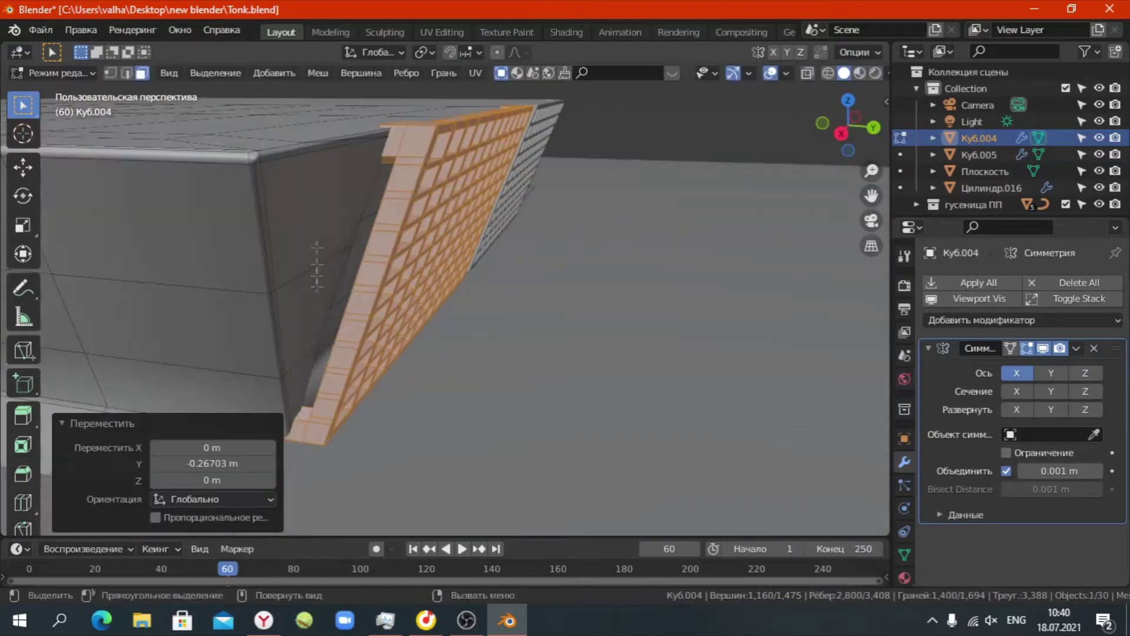
pyautogui.click(408, 141)
pyautogui.click(1006, 452)
pyautogui.moveTo(511, 322)
pyautogui.keyDown('alt'); pyautogui.mouseDown(button='middle')
pyautogui.moveTo(543, 337)
pyautogui.moveTo(607, 326)
pyautogui.mouseUp(button='middle'); pyautogui.keyUp('alt')
pyautogui.click(542, 337)
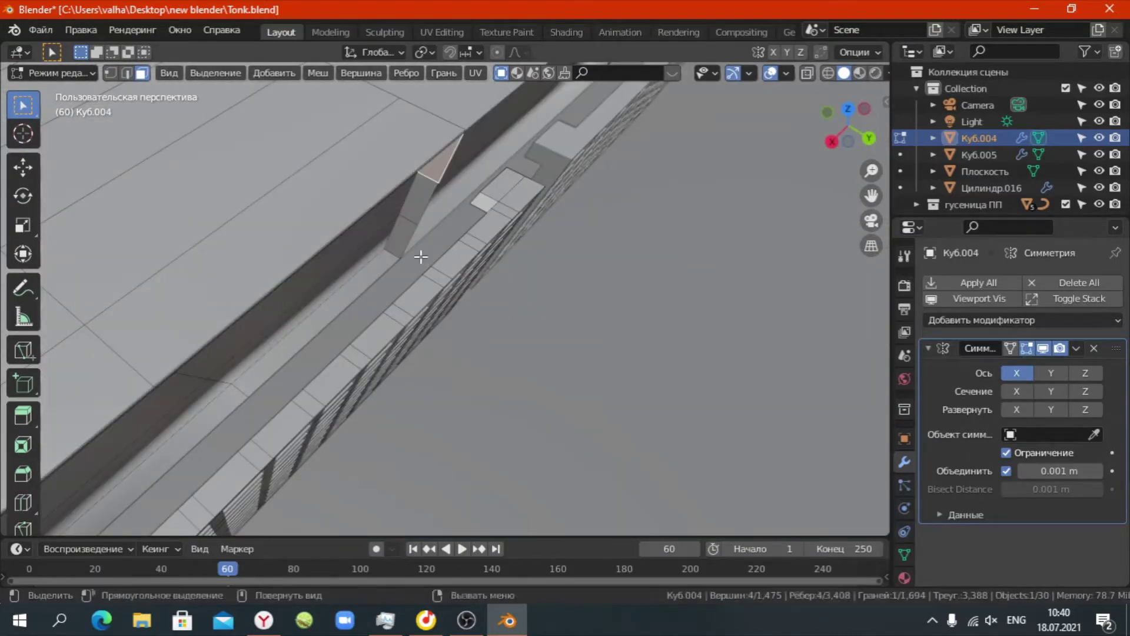
pyautogui.keyDown('alt'); pyautogui.moveTo(598, 391); pyautogui.dragTo(559, 314, button='middle'); pyautogui.keyUp('alt')
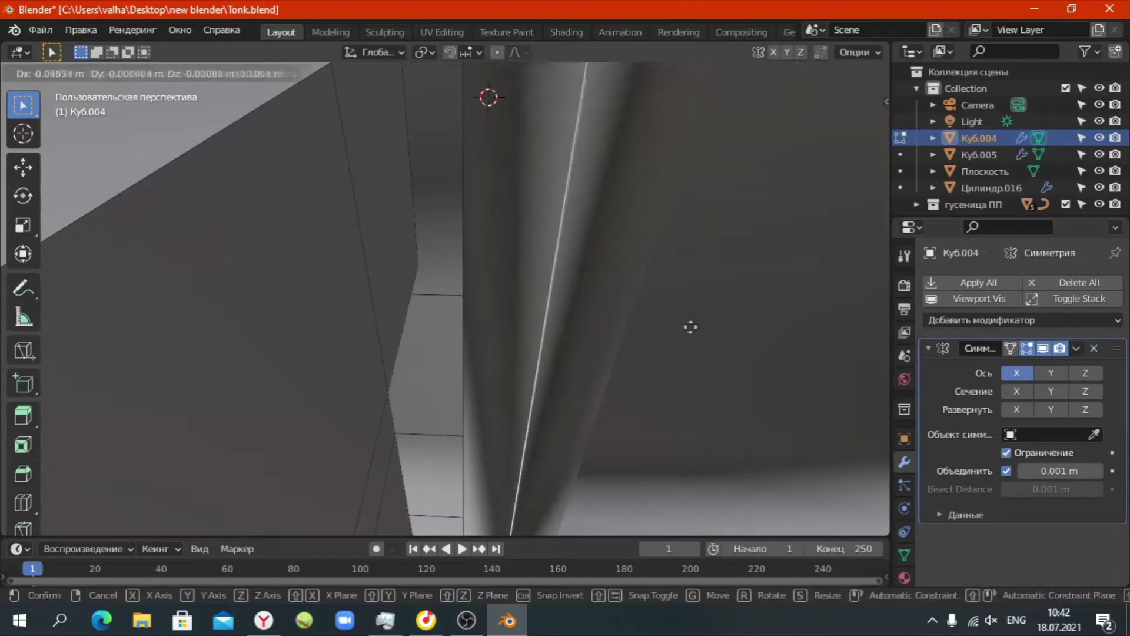
pyautogui.click(690, 326)
# Add loop cuts beside the grille panels, dissolving unwanted edges, with one slid 0.876.
pyautogui.moveTo(550, 336); pyautogui.dragTo(603, 301, button='middle')
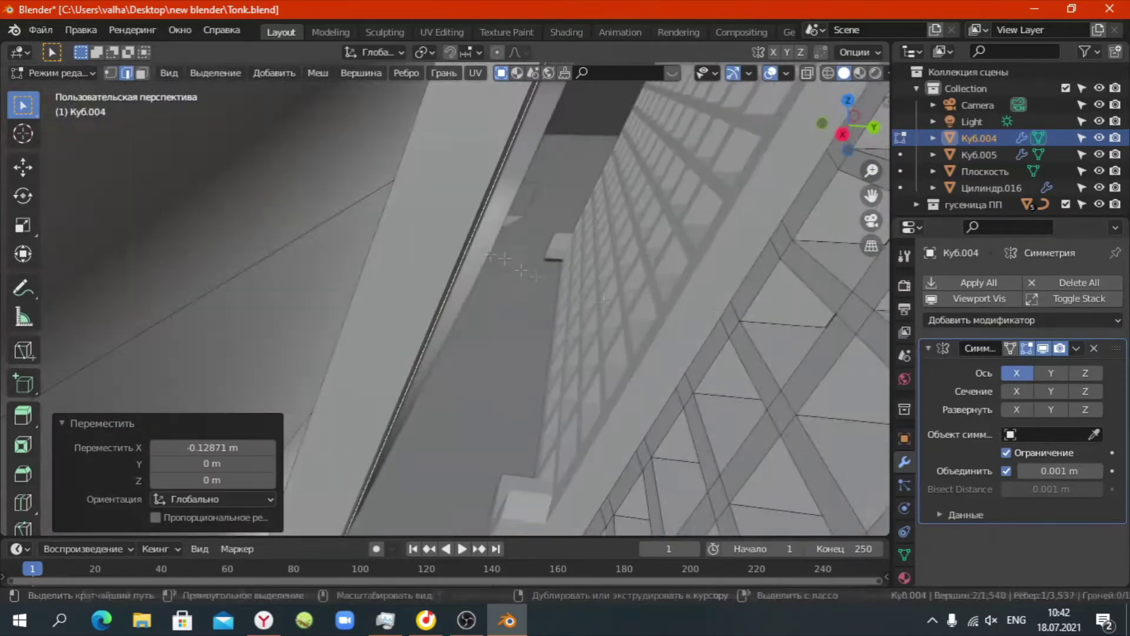
pyautogui.scroll(-2, 604, 300)
pyautogui.hotkey('ctrl', 'r')
pyautogui.click(382, 448)
pyautogui.moveTo(383, 448); pyautogui.dragTo(398, 146, button='middle')
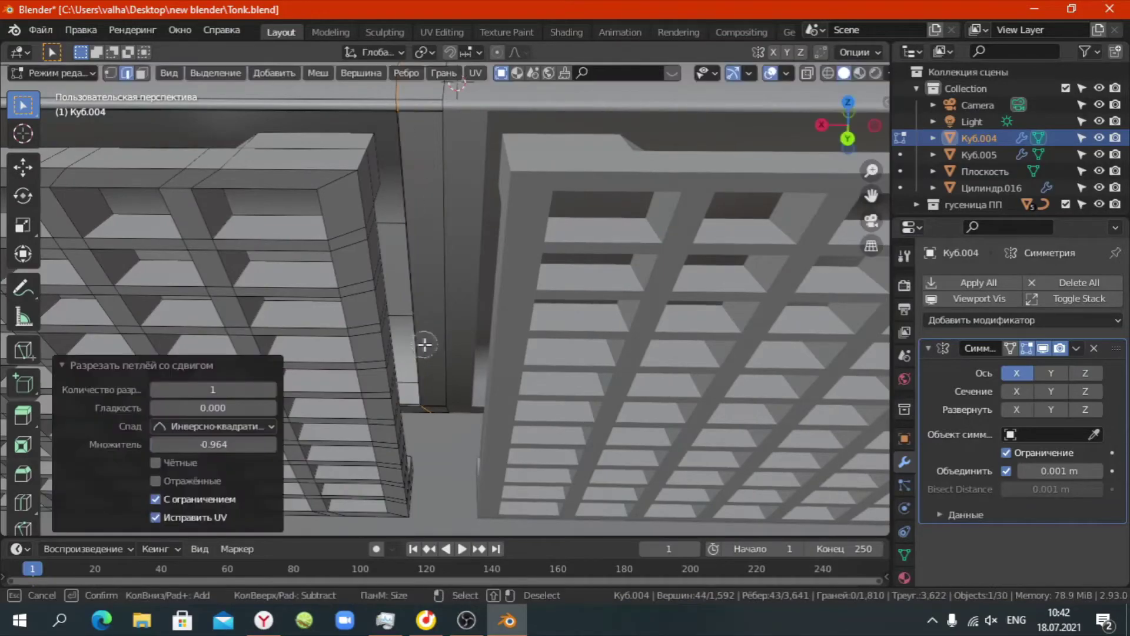
pyautogui.hotkey('ctrl', 'x')
pyautogui.scroll(-3, 424, 344)
pyautogui.moveTo(424, 345)
pyautogui.mouseDown(button='middle')
pyautogui.moveTo(371, 349)
pyautogui.moveTo(339, 275)
pyautogui.mouseUp(button='middle')
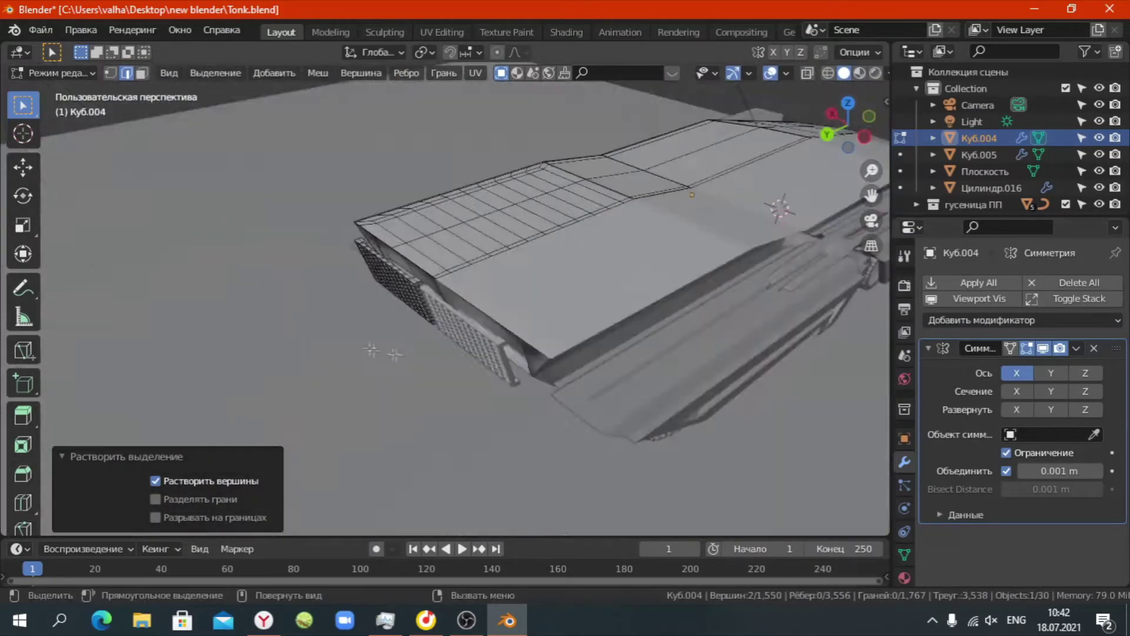
pyautogui.scroll(4, 371, 349)
pyautogui.hotkey('ctrl', 'r')
pyautogui.click(412, 273)
pyautogui.moveTo(412, 273)
pyautogui.mouseDown(button='middle')
pyautogui.moveTo(373, 285)
pyautogui.moveTo(429, 387)
pyautogui.moveTo(580, 378)
pyautogui.moveTo(570, 322)
pyautogui.mouseUp(button='middle')
# Select the whole grid piece and nudge it slightly along Z in the right side view.
pyautogui.press('l')
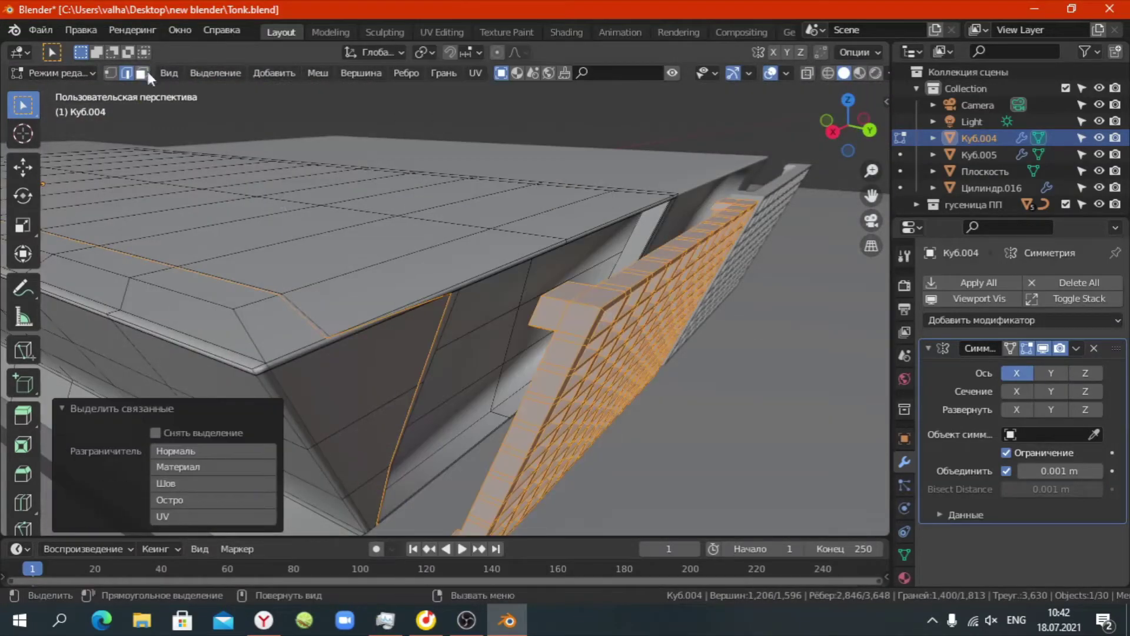
pyautogui.press('KP_3')
pyautogui.press('g')
pyautogui.press('z')
pyautogui.click(505, 305)
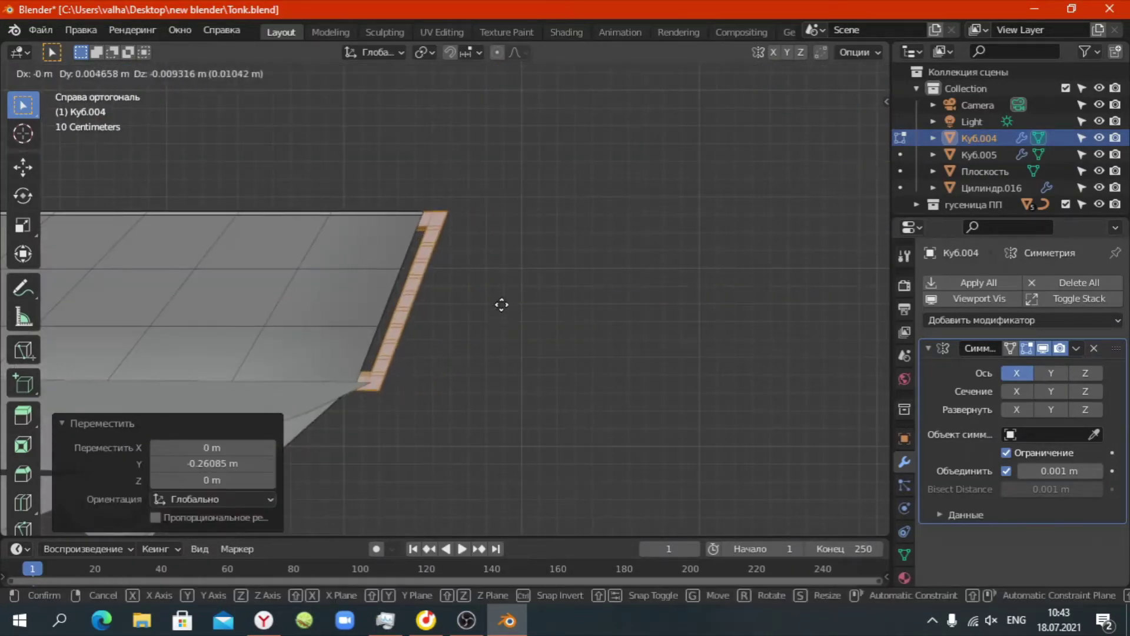
# Scale the grid piece to 1.059 along X from the back view.
pyautogui.moveTo(505, 305); pyautogui.dragTo(530, 353, button='middle')
pyautogui.moveTo(428, 341)
pyautogui.mouseDown(button='middle')
pyautogui.moveTo(450, 310)
pyautogui.moveTo(478, 364)
pyautogui.mouseUp(button='middle')
pyautogui.press('ctrl+KP_1')
pyautogui.press('s')
pyautogui.press('x')
pyautogui.click(587, 357)
pyautogui.moveTo(587, 357)
pyautogui.mouseDown(button='middle')
pyautogui.moveTo(601, 378)
pyautogui.moveTo(502, 333)
pyautogui.moveTo(300, 356)
pyautogui.moveTo(531, 312)
pyautogui.moveTo(471, 330)
pyautogui.moveTo(396, 386)
pyautogui.moveTo(468, 349)
pyautogui.moveTo(306, 271)
pyautogui.moveTo(412, 330)
pyautogui.moveTo(467, 383)
pyautogui.moveTo(475, 290)
pyautogui.moveTo(538, 359)
pyautogui.mouseUp(button='middle')
# Add a centred loop cut across the window grid and select the connected grid part.
pyautogui.hotkey('alt', 'a')
pyautogui.hotkey('ctrl', 'r')
pyautogui.click(262, 293)
pyautogui.rightClick(263, 293)
pyautogui.press('a')
pyautogui.press('l')
pyautogui.press('3')
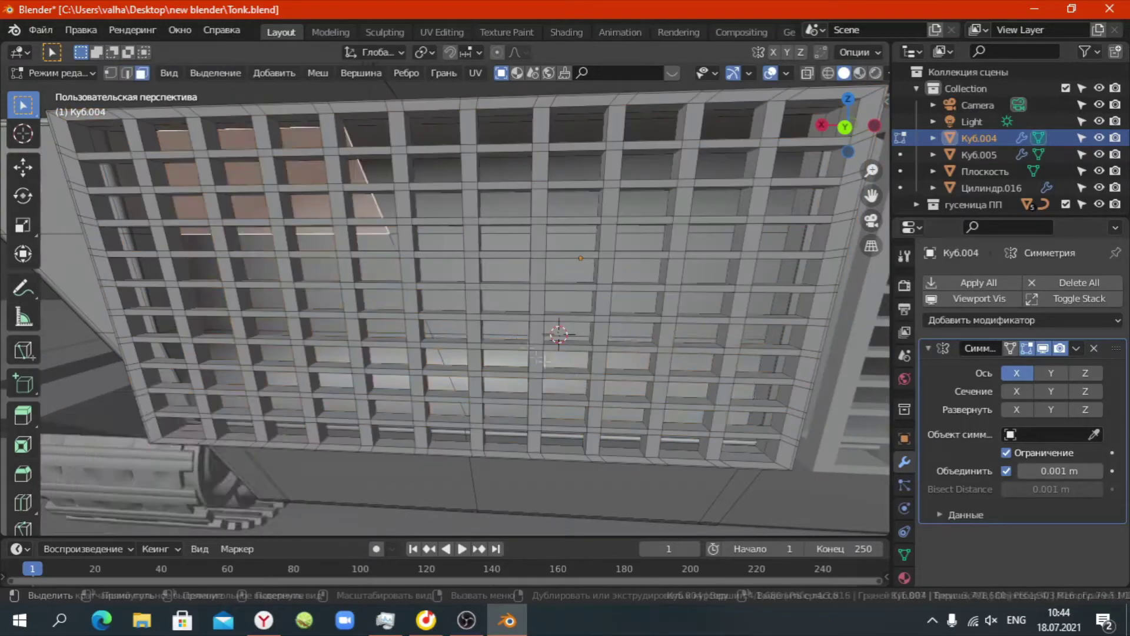
# Leave Edit Mode and orbit over the grated side panel to inspect the hull.
pyautogui.scroll(-5, 649, 259)
pyautogui.moveTo(649, 260); pyautogui.dragTo(235, 152, button='middle')
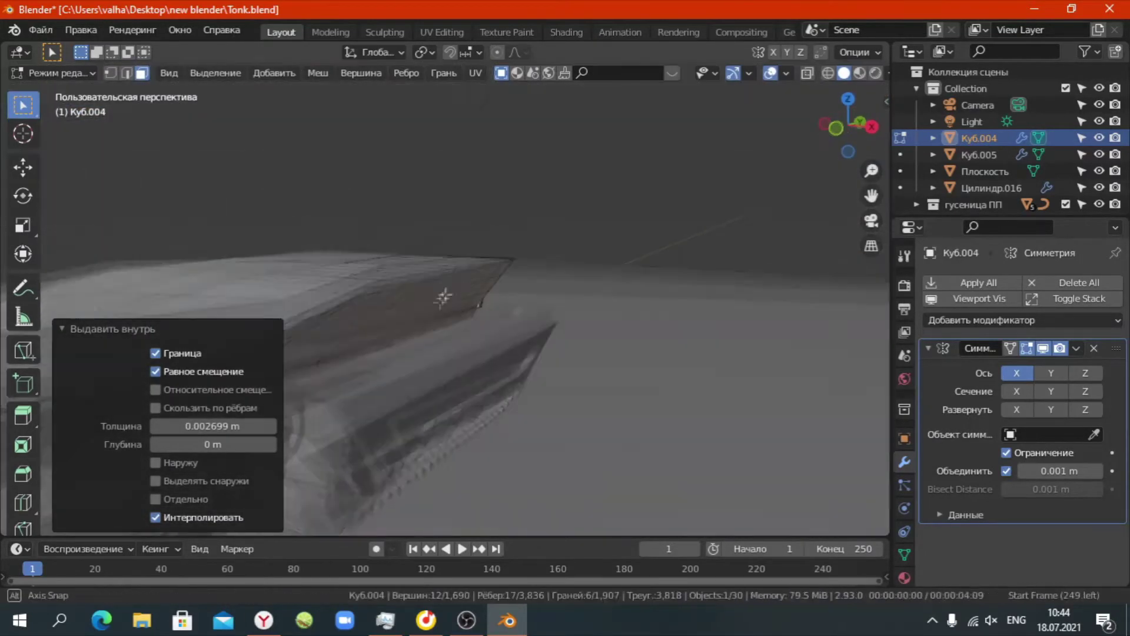
pyautogui.press('Tab')
pyautogui.press('Tab')
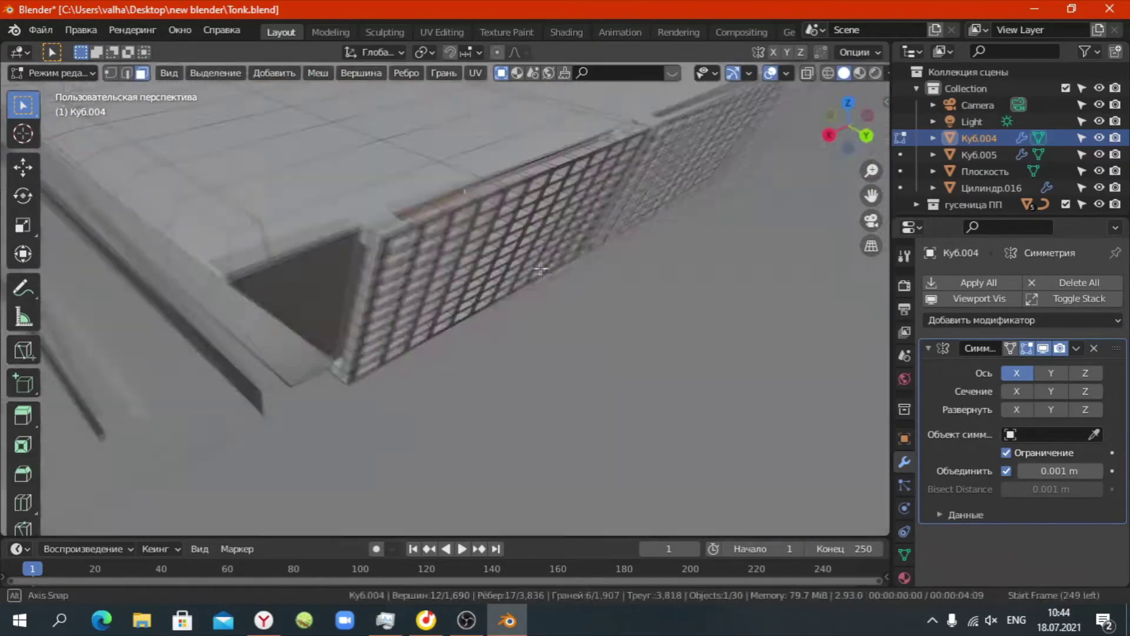
pyautogui.moveTo(235, 152); pyautogui.dragTo(415, 190, button='middle')
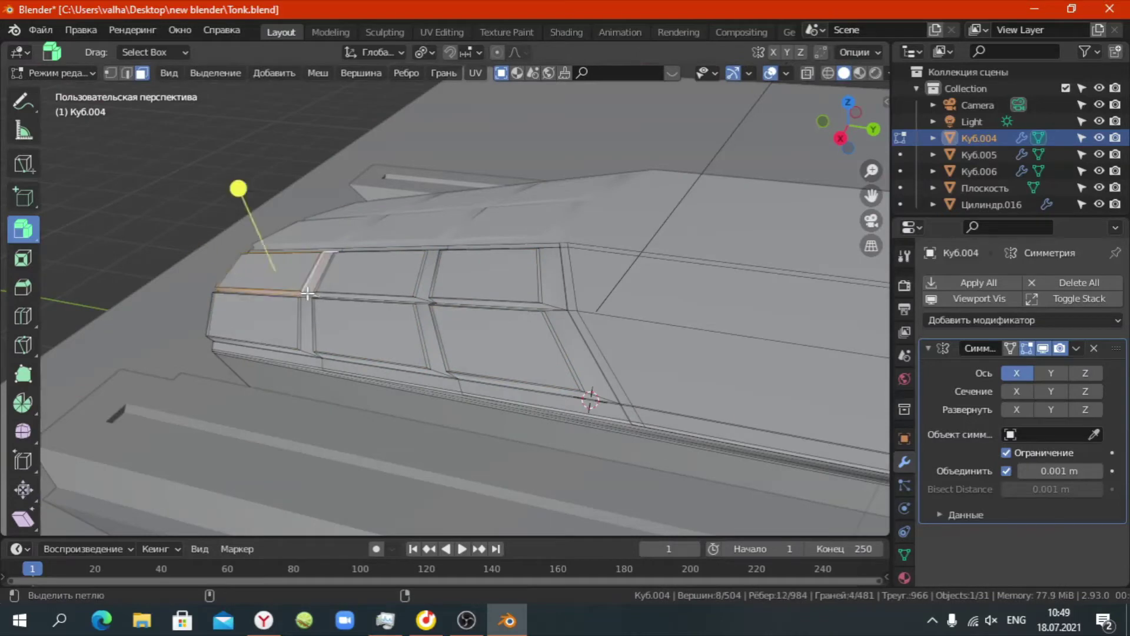
# Inset the panel frame faces, slide an edge loop into place, and dissolve the extra edges.
pyautogui.press('i')
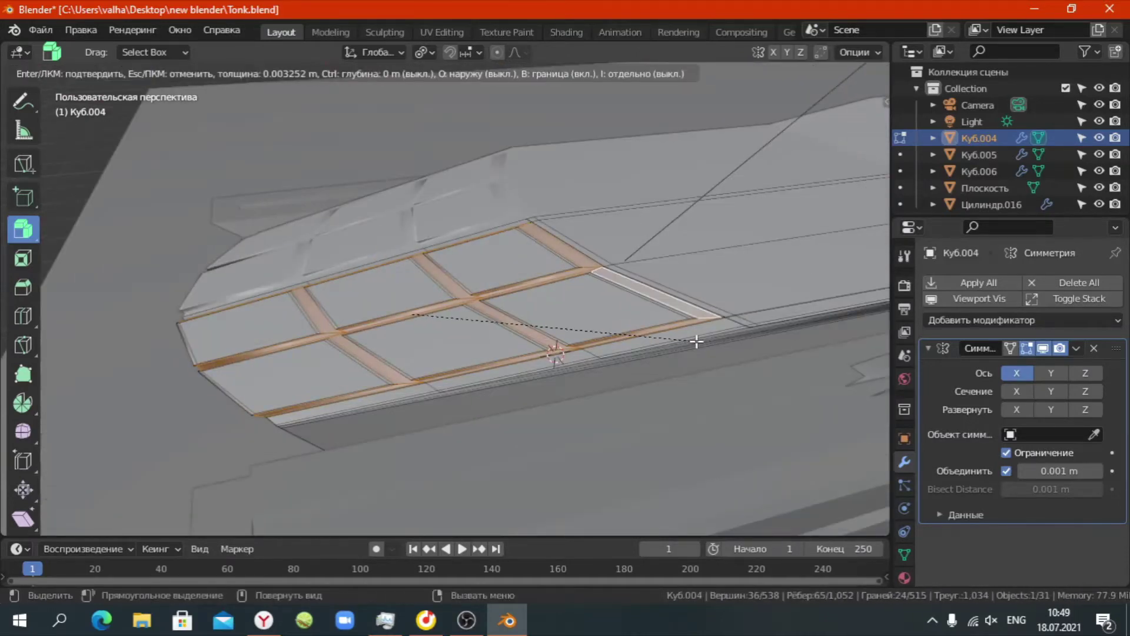
pyautogui.click(696, 335)
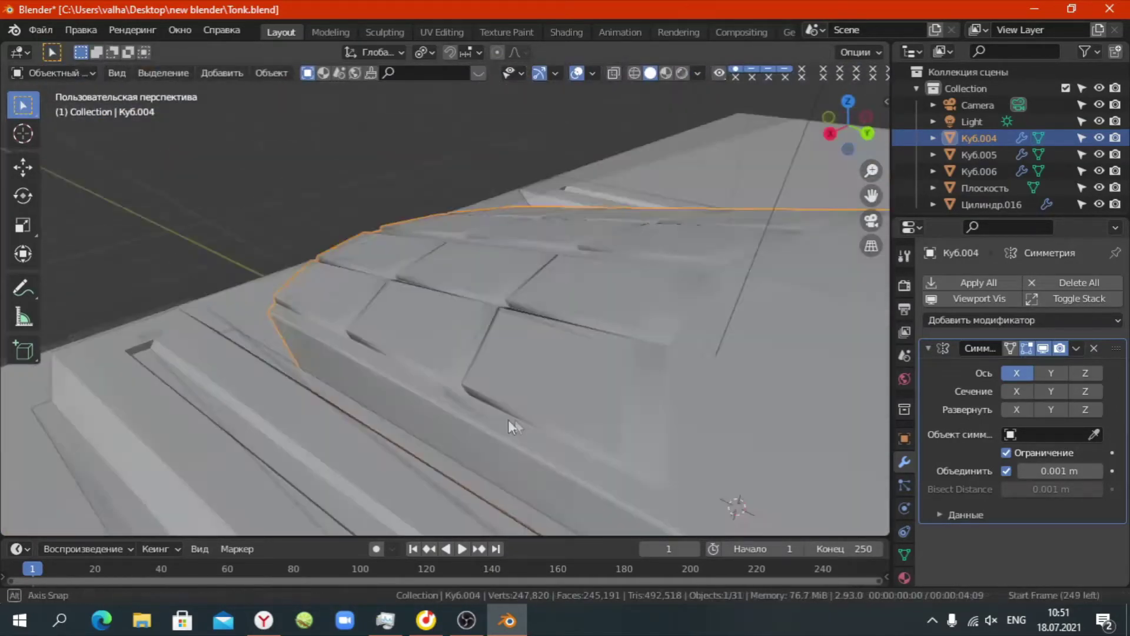
pyautogui.moveTo(507, 419)
pyautogui.mouseDown(button='middle')
pyautogui.moveTo(589, 334)
pyautogui.moveTo(695, 385)
pyautogui.moveTo(432, 235)
pyautogui.moveTo(402, 286)
pyautogui.mouseUp(button='middle')
pyautogui.press('Tab')
pyautogui.click(479, 228)
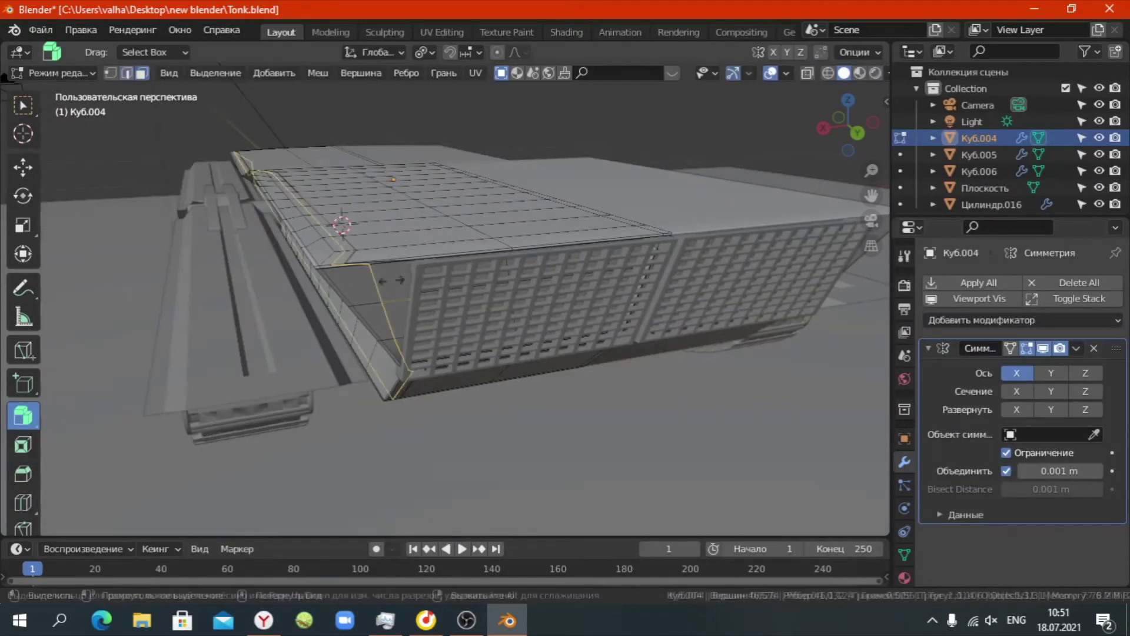
pyautogui.hotkey('ctrl', 'x')
# Scale the triangular corner face to 0.918 on Z and inset it by 0.00147 m.
pyautogui.moveTo(402, 286); pyautogui.dragTo(360, 276, button='middle')
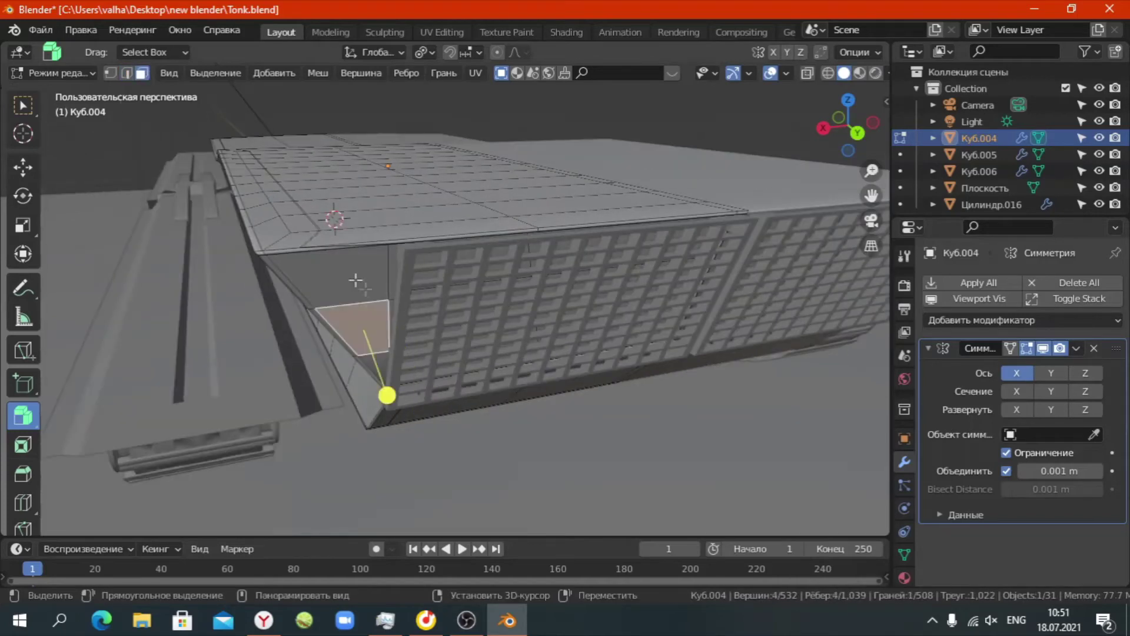
pyautogui.press('Escape')
pyautogui.moveTo(624, 368); pyautogui.dragTo(660, 377, button='middle')
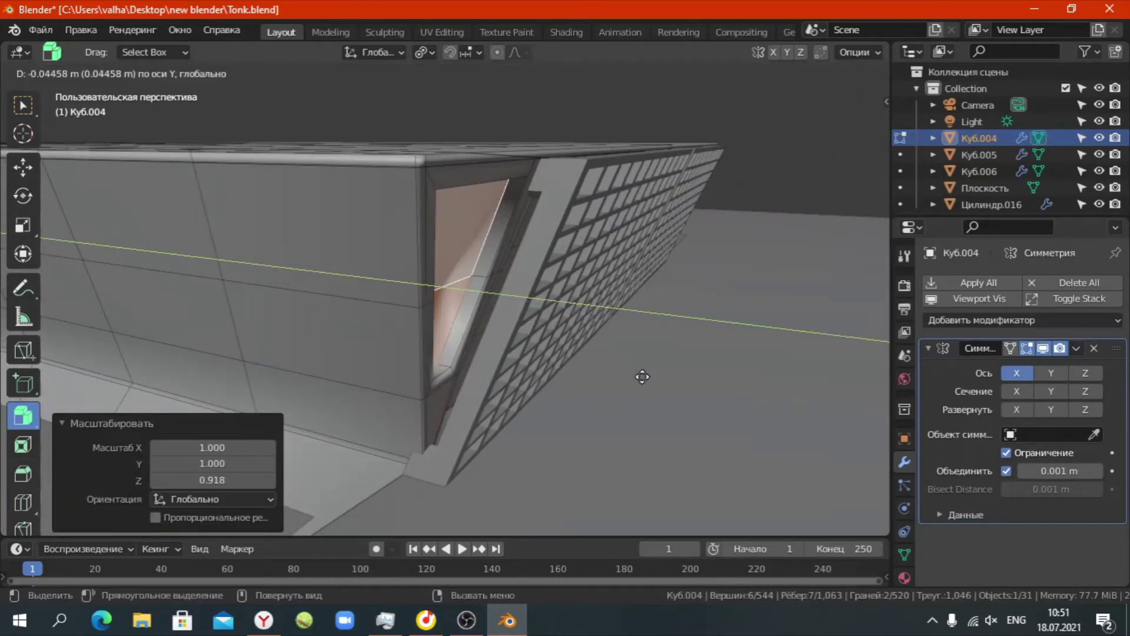
pyautogui.press('Escape')
pyautogui.press('i')
pyautogui.click(560, 386)
pyautogui.press('e')
pyautogui.moveTo(560, 386)
pyautogui.mouseDown(button='middle')
pyautogui.moveTo(681, 394)
pyautogui.moveTo(355, 301)
pyautogui.moveTo(475, 346)
pyautogui.mouseUp(button='middle')
pyautogui.press('i')
pyautogui.click(685, 395)
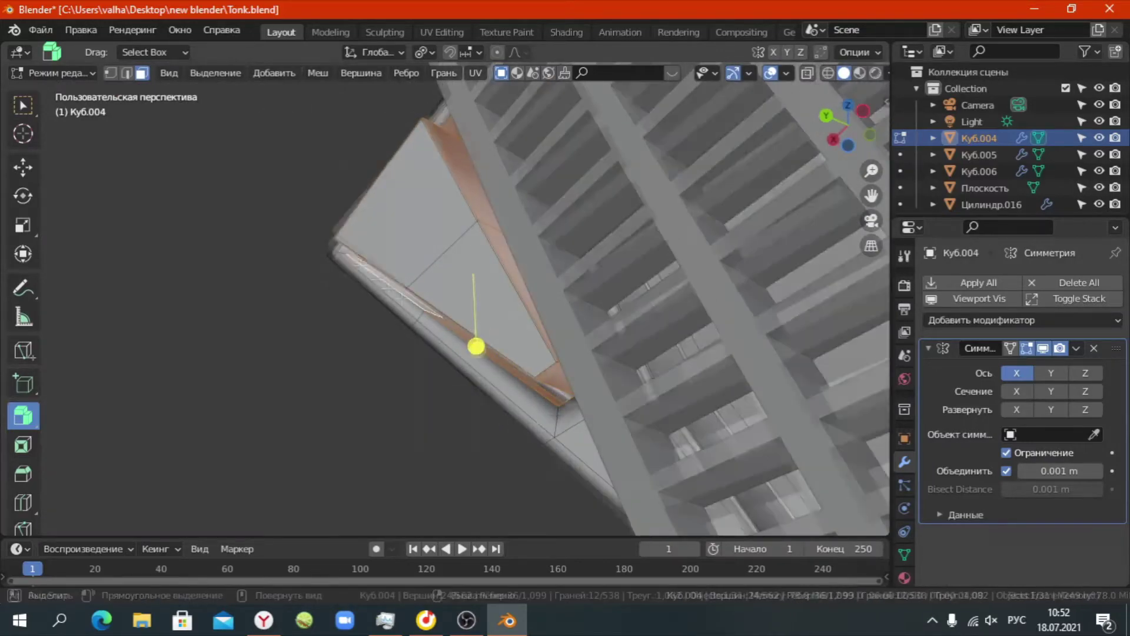
# Inset the triangular window face twice to frame it and select the upper pane.
pyautogui.press('i')
pyautogui.click(121, 268)
pyautogui.moveTo(121, 268); pyautogui.dragTo(525, 353, button='middle')
pyautogui.press('i')
pyautogui.click(606, 365)
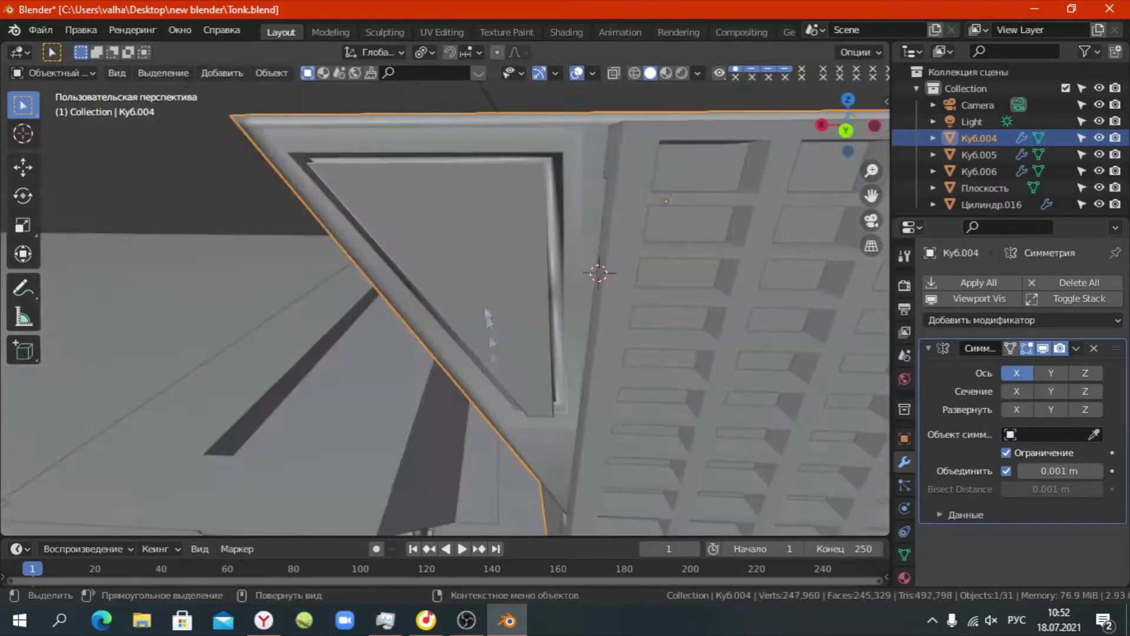
pyautogui.moveTo(606, 365); pyautogui.dragTo(678, 400, button='middle')
pyautogui.click(460, 266)
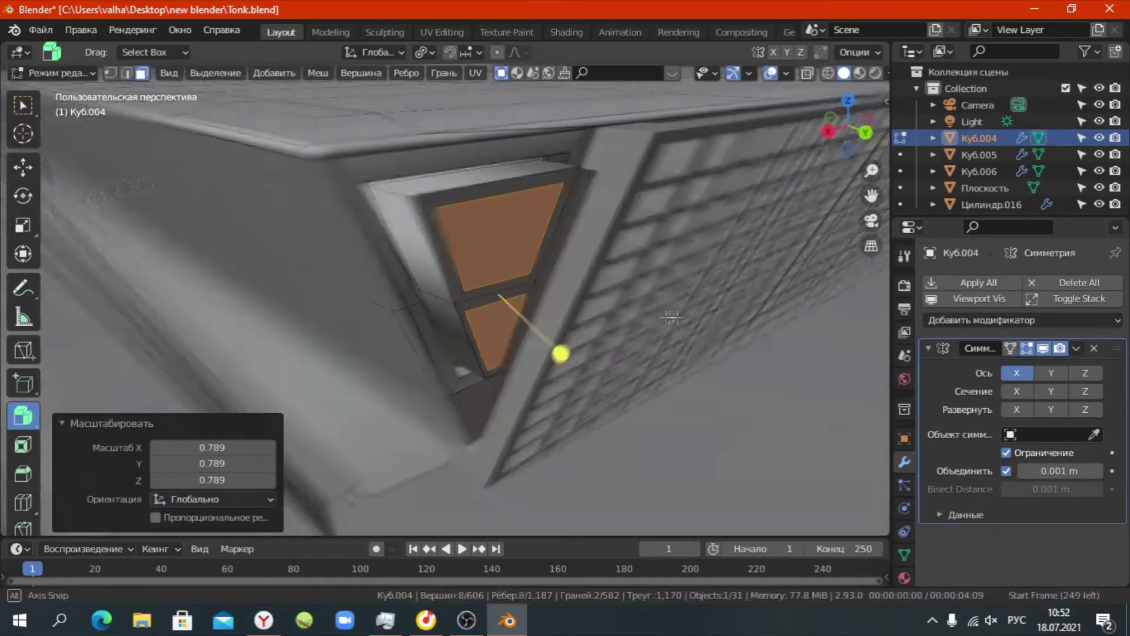
# Inset the window's horizontal crossbar loop and check the finished window in Object Mode.
pyautogui.moveTo(694, 314); pyautogui.dragTo(523, 290, button='middle')
pyautogui.keyDown('alt'); pyautogui.click(523, 290); pyautogui.keyUp('alt')
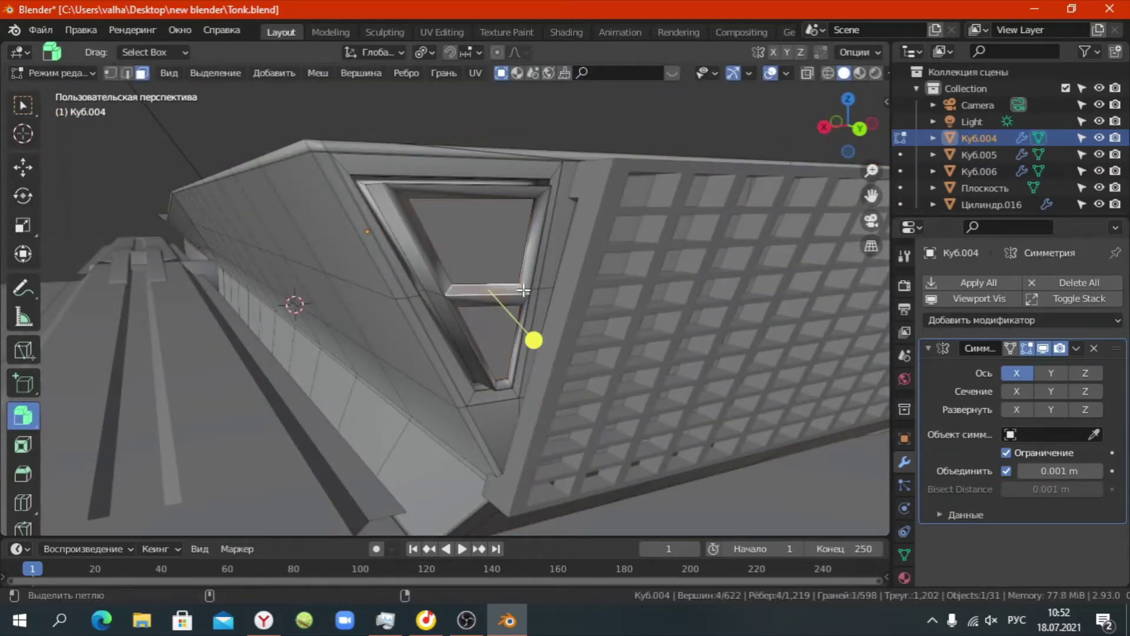
pyautogui.click(652, 341)
pyautogui.press('Tab')
pyautogui.moveTo(652, 342)
pyautogui.mouseDown(button='middle')
pyautogui.moveTo(594, 333)
pyautogui.moveTo(471, 284)
pyautogui.moveTo(468, 332)
pyautogui.moveTo(416, 163)
pyautogui.moveTo(421, 439)
pyautogui.mouseUp(button='middle')
# Select a face strip along the hull edge, then an edge on the hull top.
pyautogui.press('Tab')
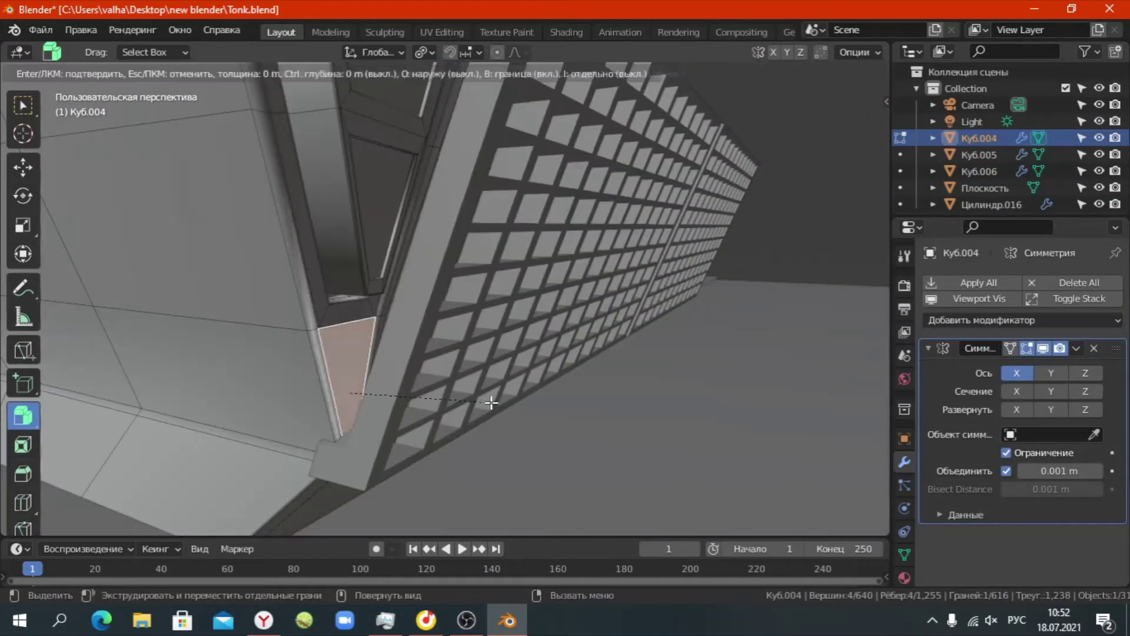
pyautogui.moveTo(422, 439); pyautogui.dragTo(482, 378)
pyautogui.moveTo(483, 378)
pyautogui.mouseDown(button='middle')
pyautogui.moveTo(679, 304)
pyautogui.moveTo(848, 303)
pyautogui.moveTo(732, 291)
pyautogui.moveTo(618, 433)
pyautogui.moveTo(186, 320)
pyautogui.mouseUp(button='middle')
pyautogui.keyDown('ctrl'); pyautogui.click(530, 294); pyautogui.keyUp('ctrl')
pyautogui.moveTo(530, 294); pyautogui.dragTo(618, 319, button='middle')
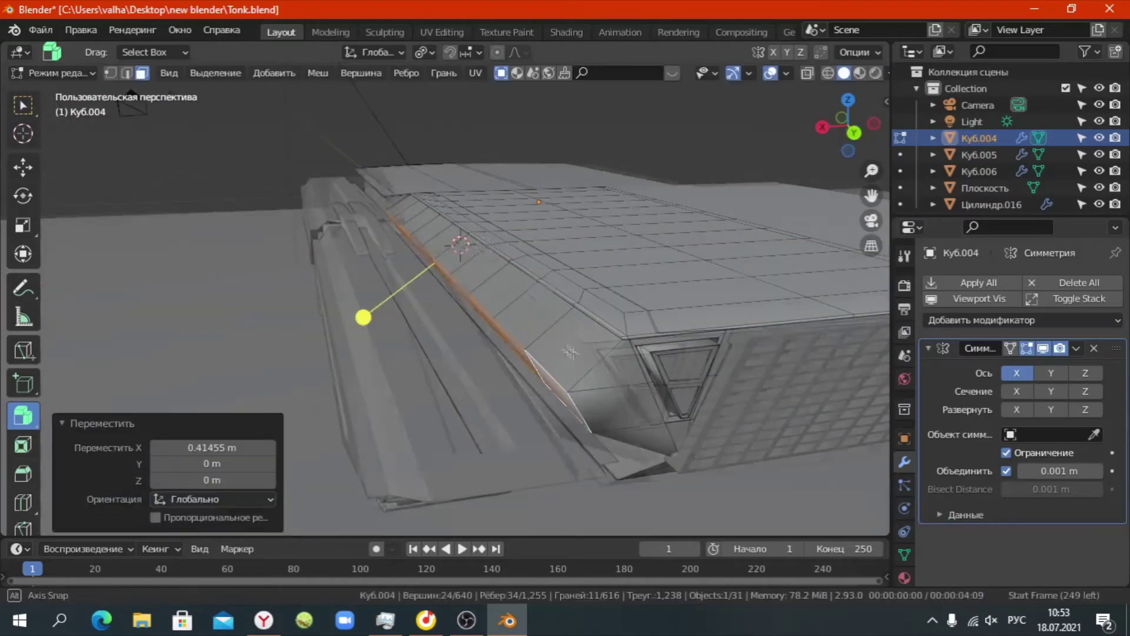
pyautogui.moveTo(583, 355); pyautogui.dragTo(351, 165, button='middle')
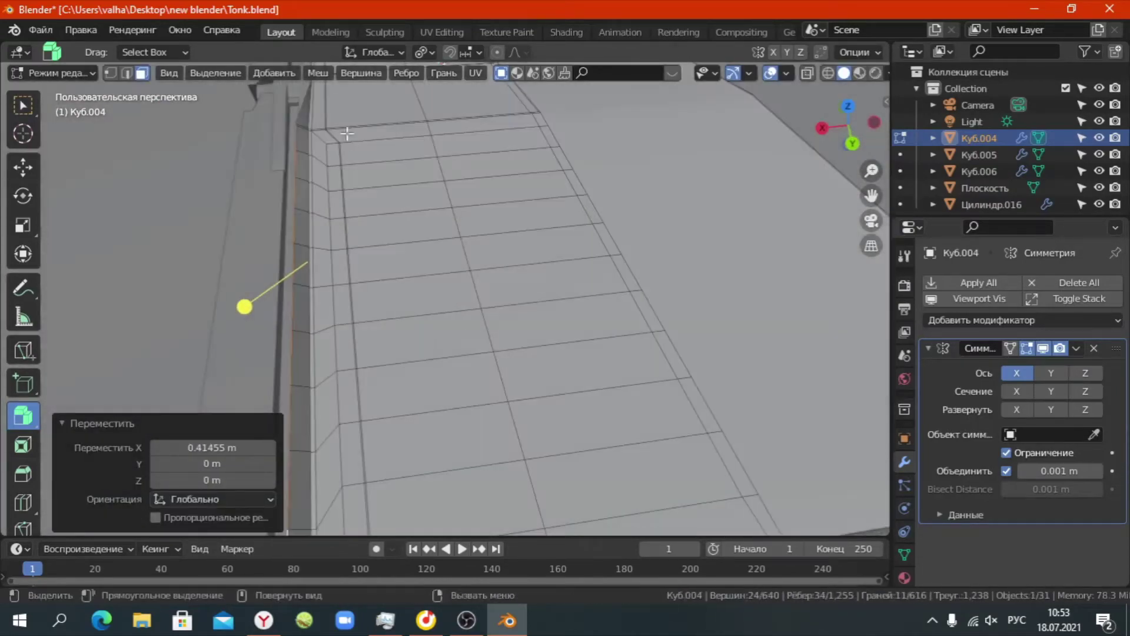
pyautogui.press('2')
pyautogui.click(351, 165)
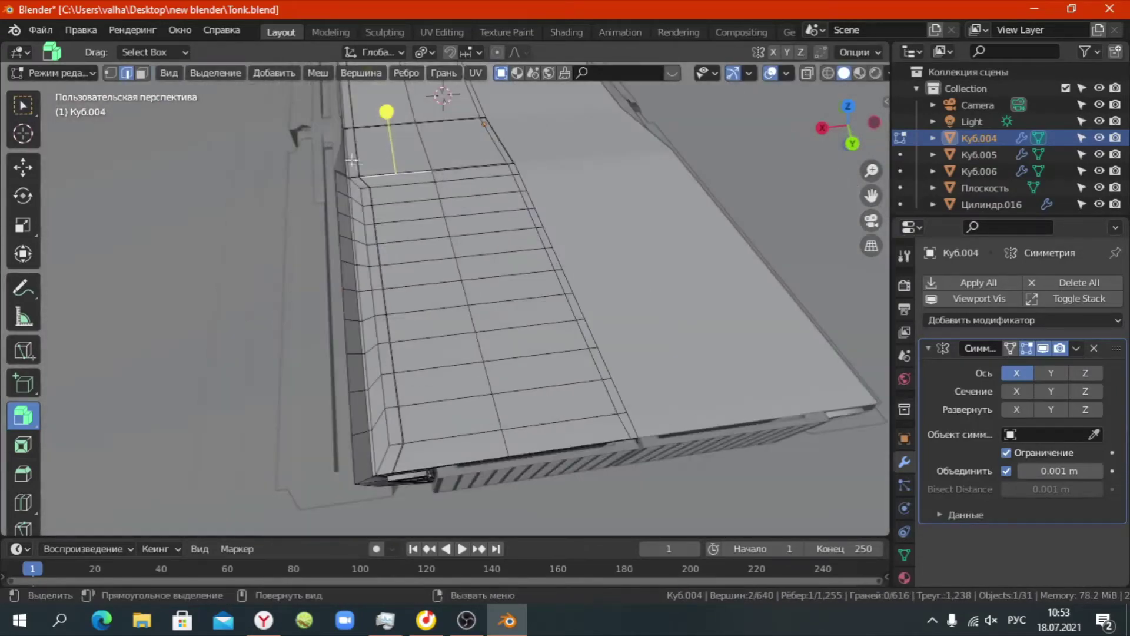
# Dissolve three paths of extra edges across the hull's top surface.
pyautogui.keyDown('ctrl'); pyautogui.click(404, 455); pyautogui.keyUp('ctrl')
pyautogui.hotkey('ctrl', 'x')
pyautogui.moveTo(404, 455)
pyautogui.mouseDown(button='middle')
pyautogui.moveTo(528, 467)
pyautogui.moveTo(349, 373)
pyautogui.mouseUp(button='middle')
pyautogui.keyDown('ctrl'); pyautogui.click(528, 466); pyautogui.keyUp('ctrl')
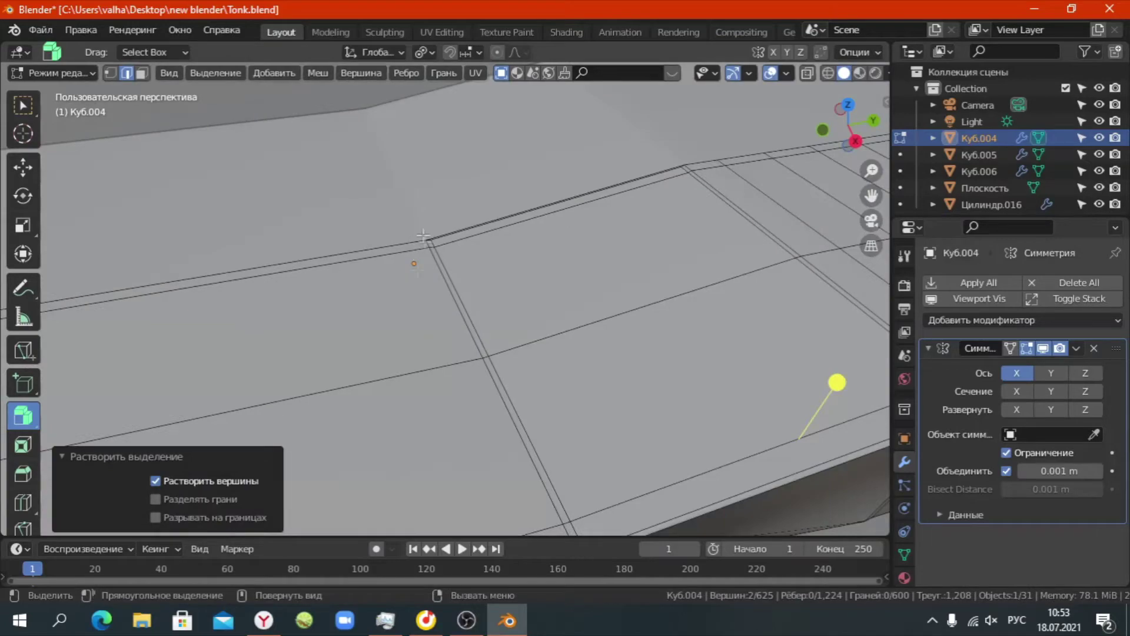
pyautogui.hotkey('ctrl', 'x')
pyautogui.moveTo(632, 369)
pyautogui.mouseDown(button='middle')
pyautogui.moveTo(530, 401)
pyautogui.moveTo(588, 347)
pyautogui.moveTo(353, 342)
pyautogui.mouseUp(button='middle')
pyautogui.click(530, 402)
pyautogui.hotkey('ctrl', 'x')
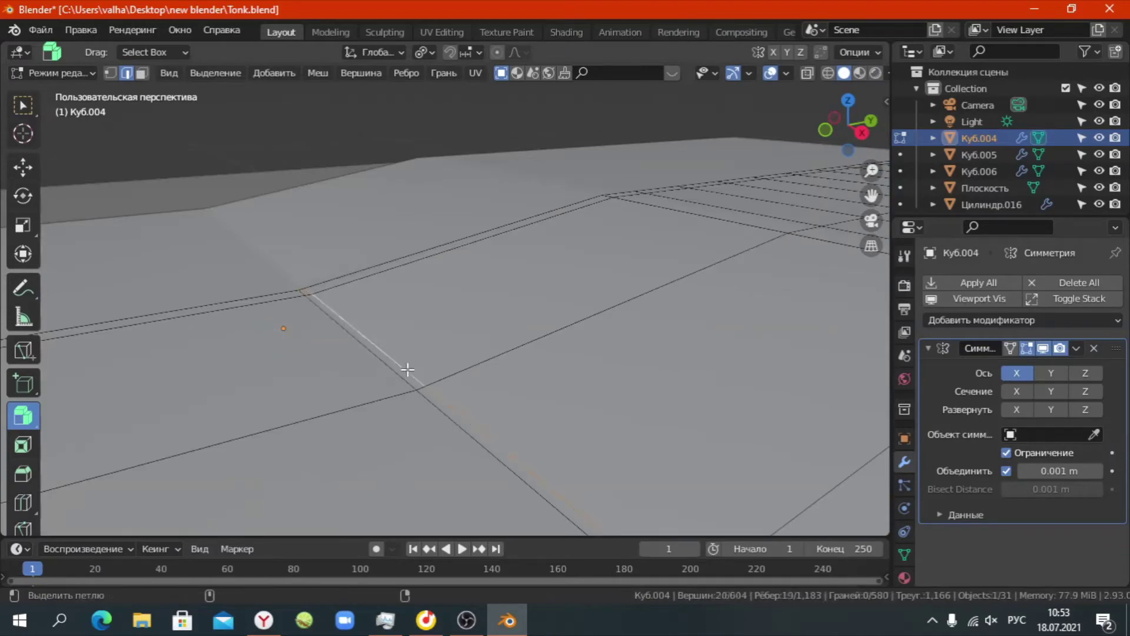
pyautogui.hotkey('ctrl', 'x')
# Add a new edge loop along the sloped side, slid to 0.787.
pyautogui.moveTo(407, 369); pyautogui.dragTo(432, 361, button='middle')
pyautogui.scroll(-5, 412, 365)
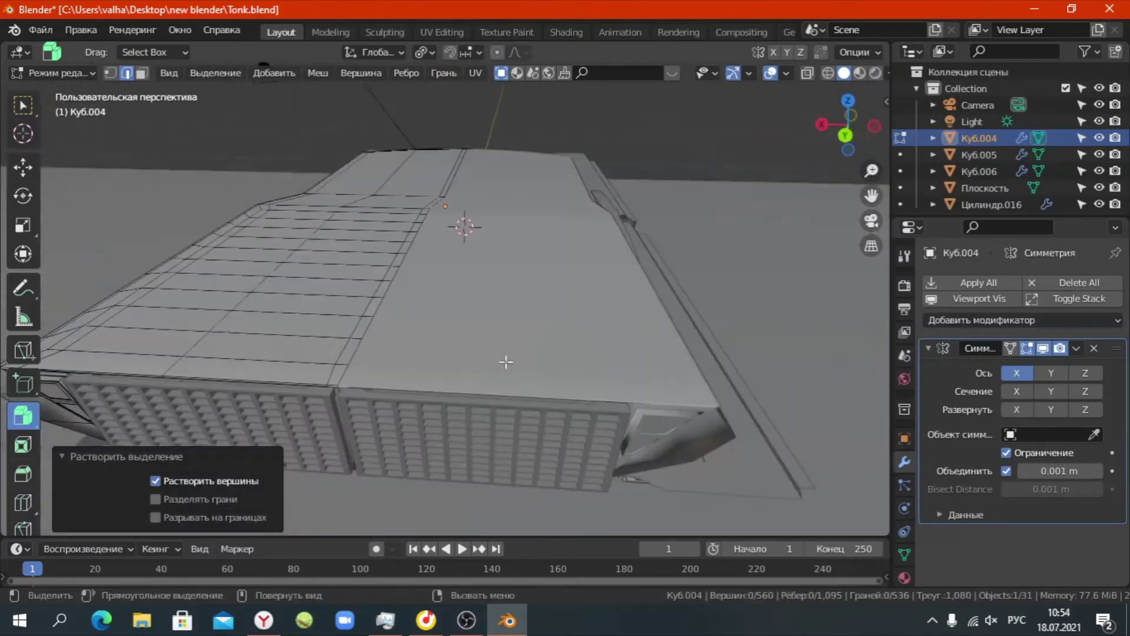
pyautogui.moveTo(506, 361); pyautogui.dragTo(135, 84, button='middle')
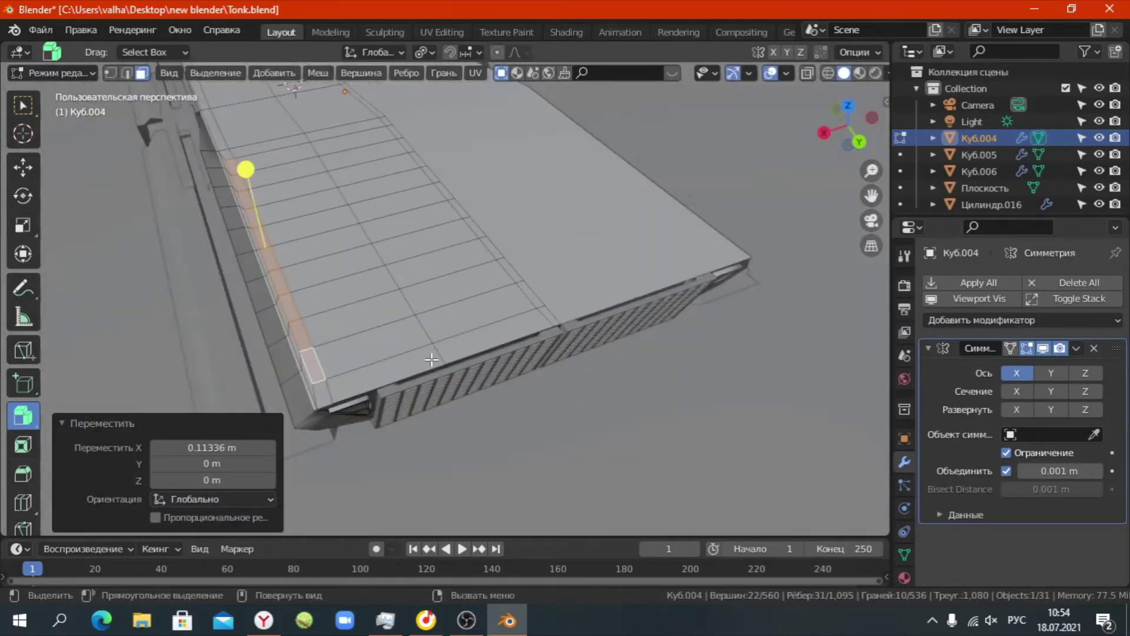
pyautogui.rightClick(678, 361)
pyautogui.moveTo(678, 361); pyautogui.dragTo(703, 264, button='middle')
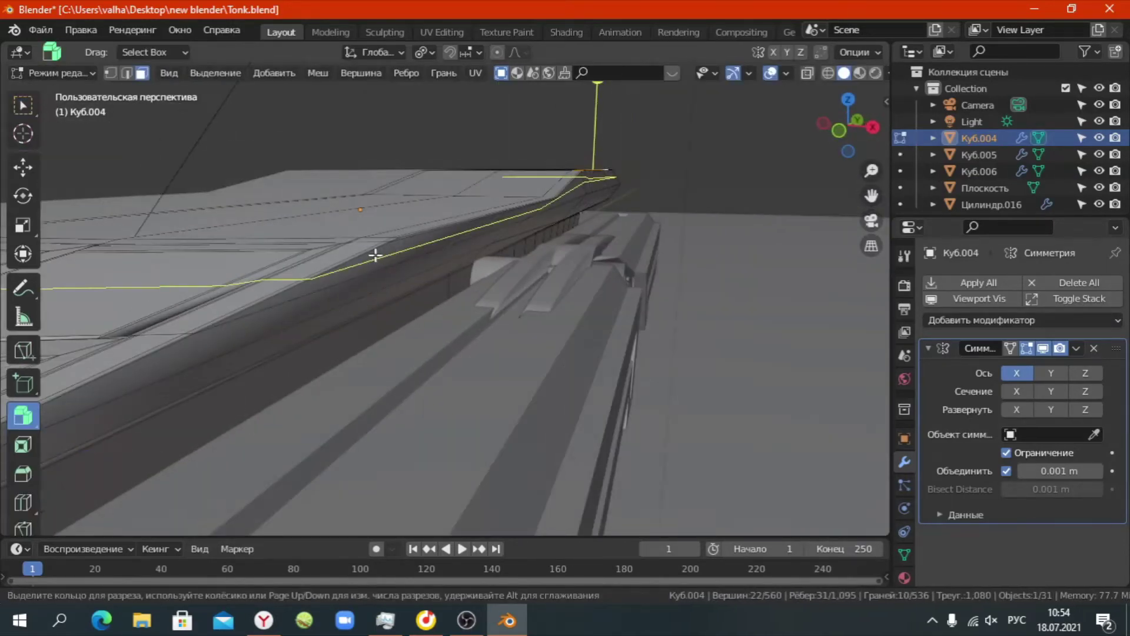
pyautogui.click(450, 205)
pyautogui.click(686, 219)
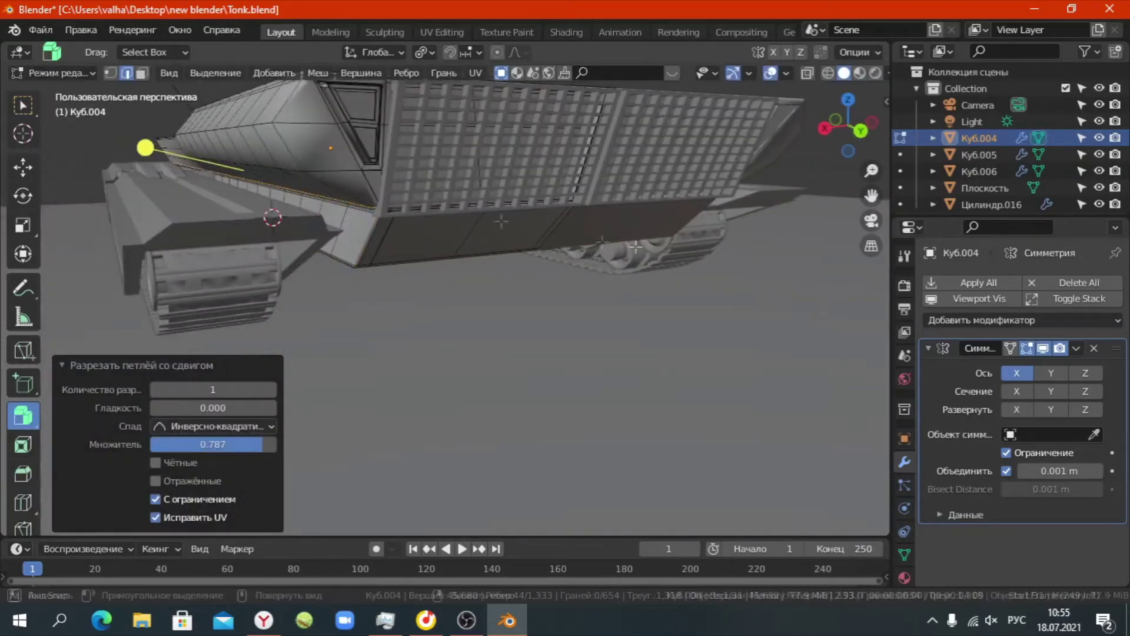
pyautogui.press('3')
pyautogui.moveTo(302, 181); pyautogui.dragTo(291, 196, button='middle')
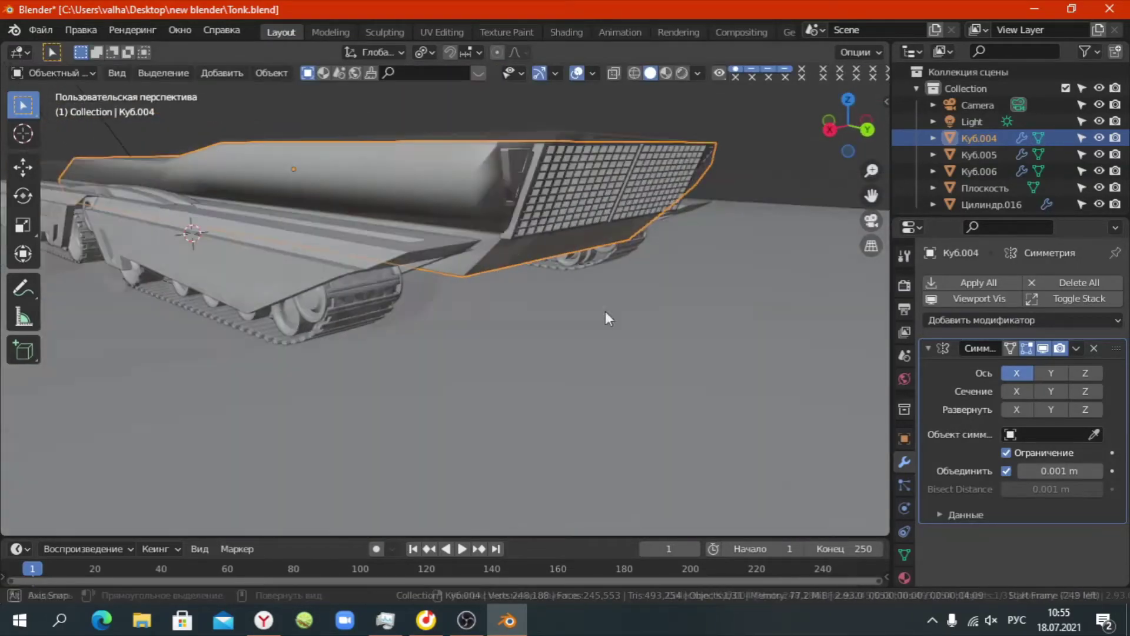
# Extrude the face strip as individual faces and scale them into separate window panels.
pyautogui.scroll(5, 469, 215)
pyautogui.hotkey('alt', 'e')
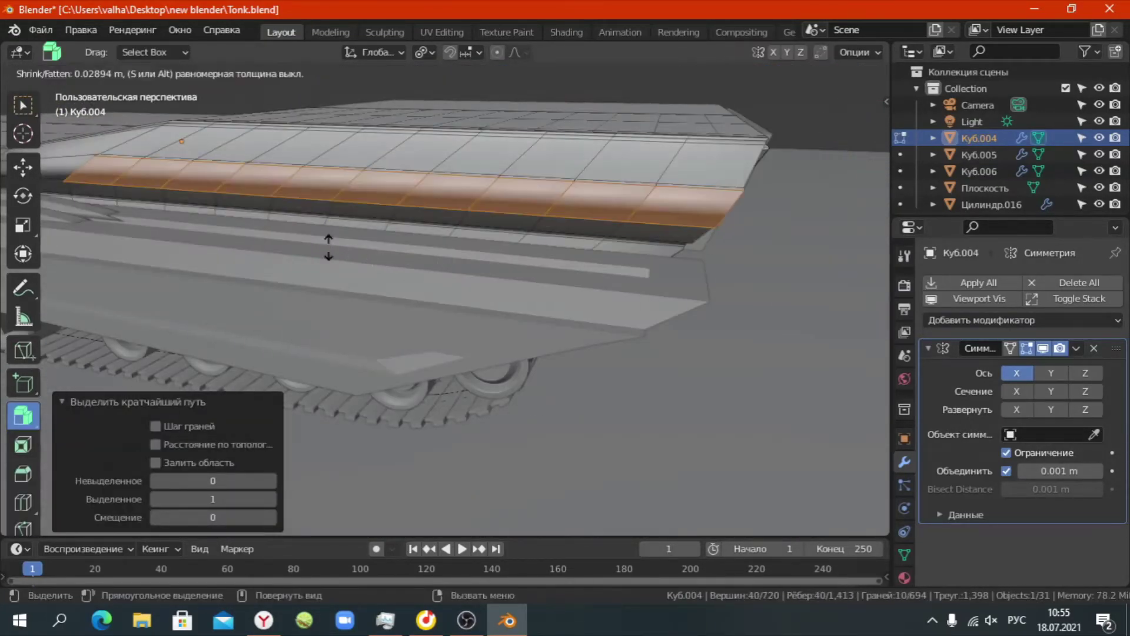
pyautogui.press('s')
pyautogui.click(315, 251)
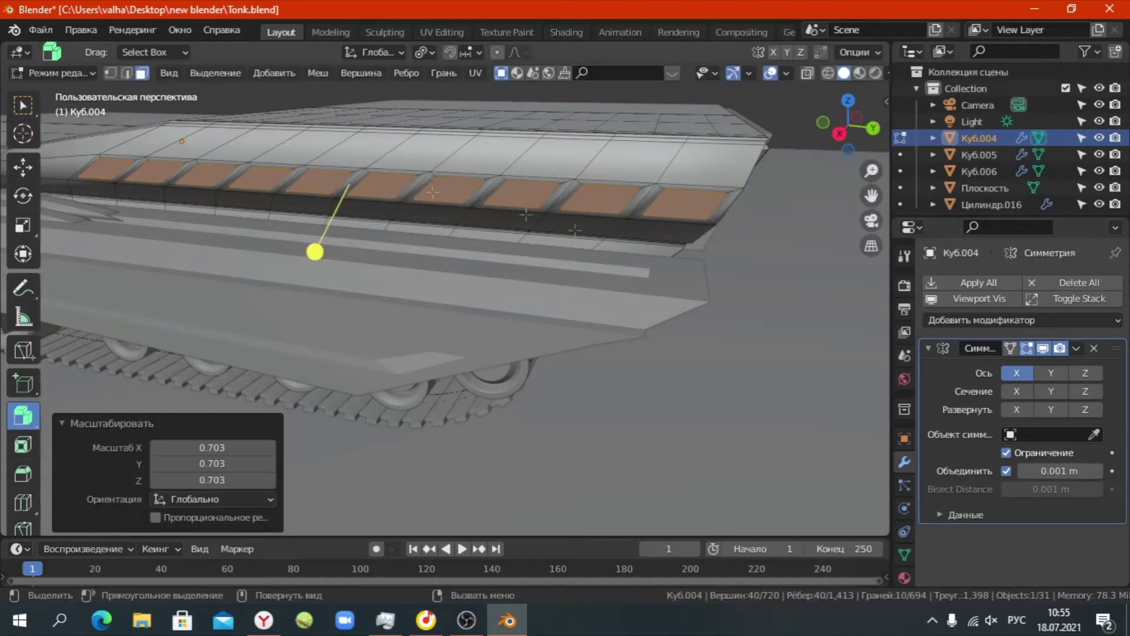
pyautogui.click(72, 237)
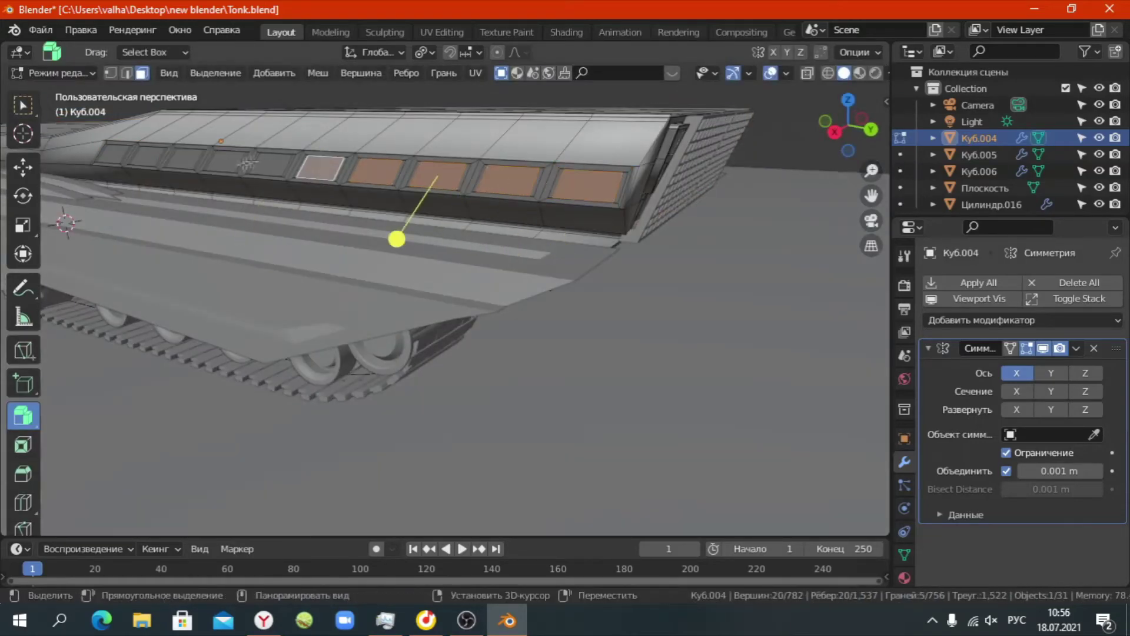
pyautogui.click(441, 270)
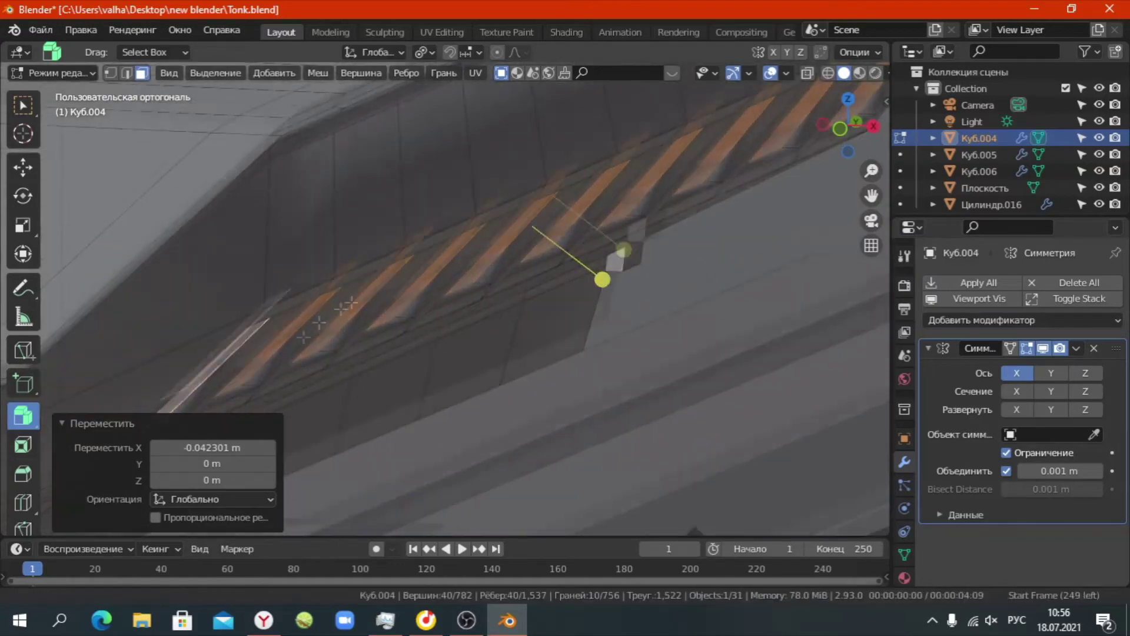
# Select the window face loops and a single panel face.
pyautogui.keyDown('alt'); pyautogui.click(327, 314); pyautogui.keyUp('alt')
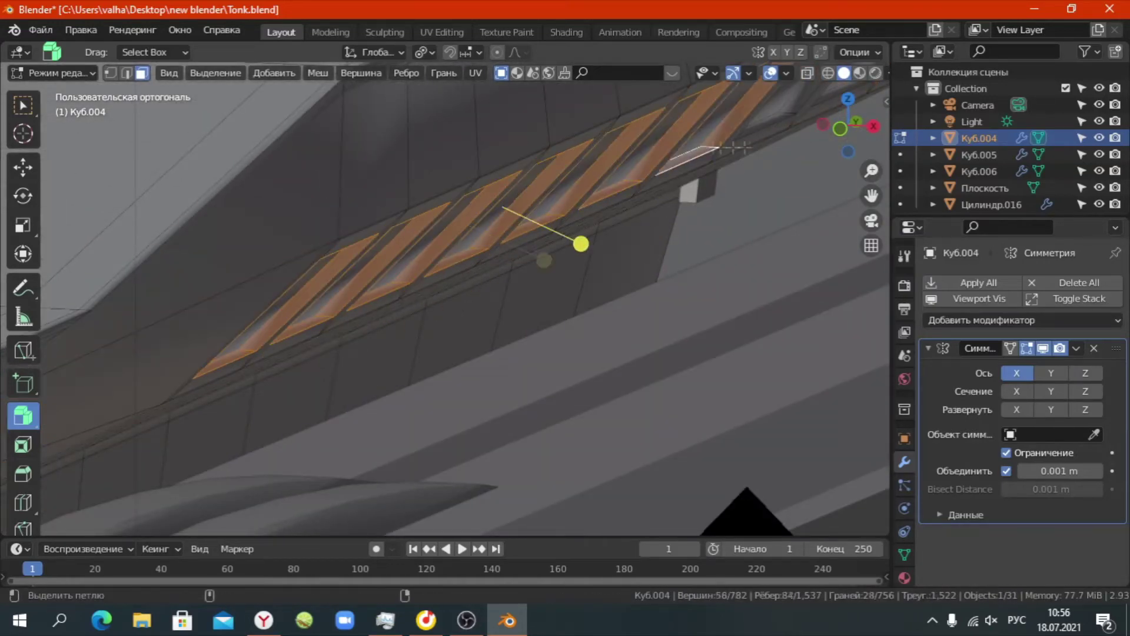
pyautogui.keyDown('alt'); pyautogui.keyDown('shift'); pyautogui.click(551, 257); pyautogui.keyUp('shift'); pyautogui.keyUp('alt')
pyautogui.moveTo(715, 183); pyautogui.dragTo(623, 254, button='middle')
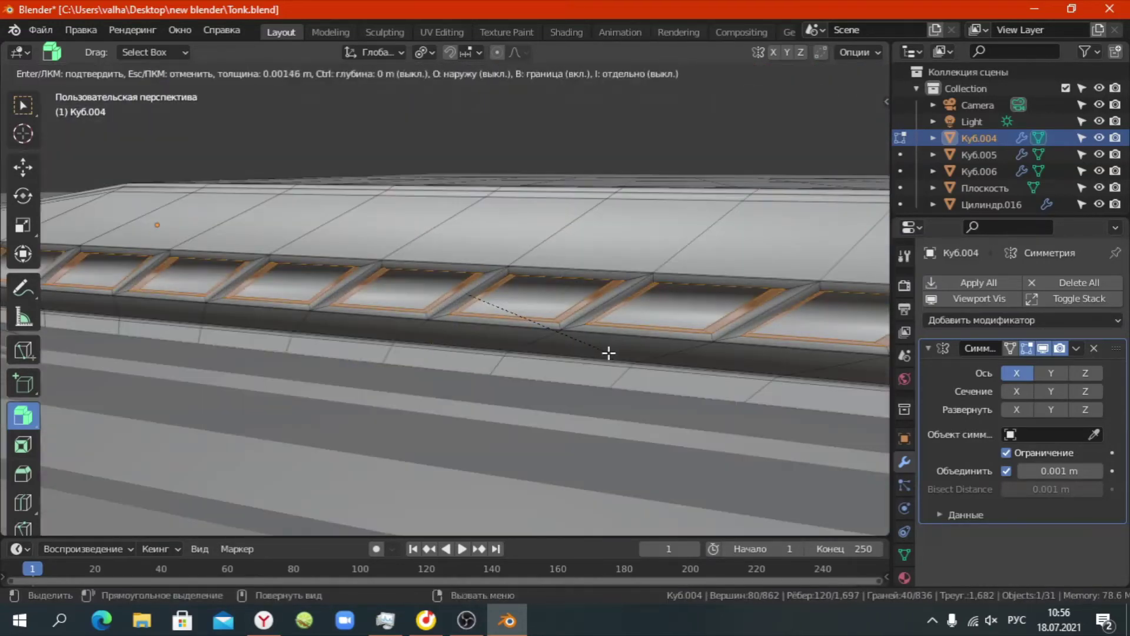
pyautogui.click(624, 270)
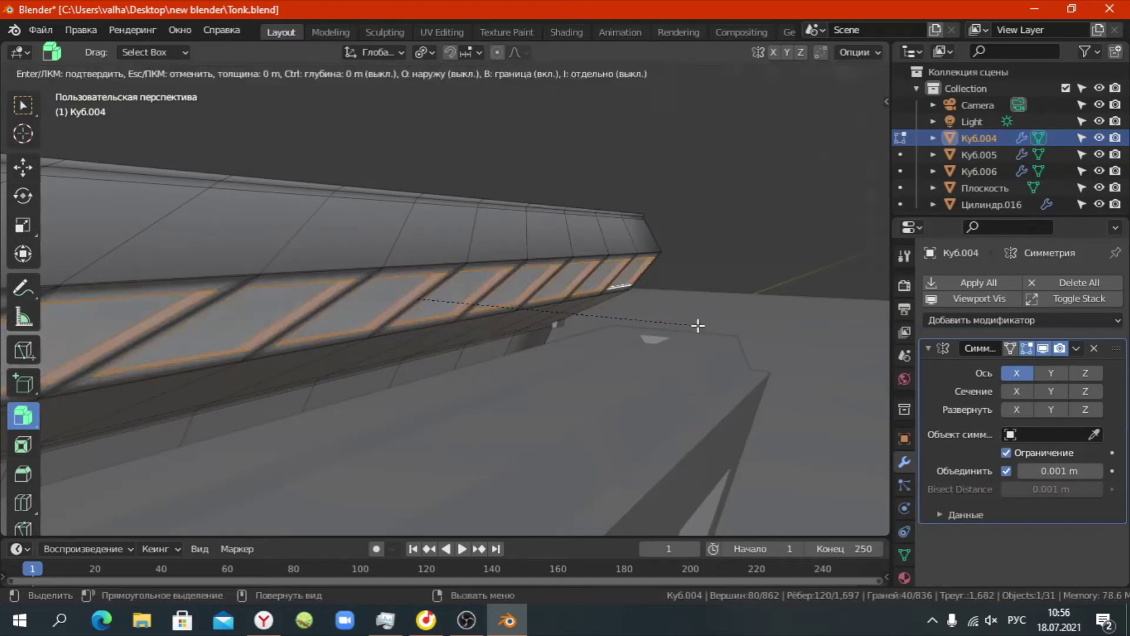
pyautogui.moveTo(371, 301)
pyautogui.mouseDown(button='middle')
pyautogui.moveTo(412, 283)
pyautogui.moveTo(171, 161)
pyautogui.mouseUp(button='middle')
pyautogui.scroll(4, 418, 278)
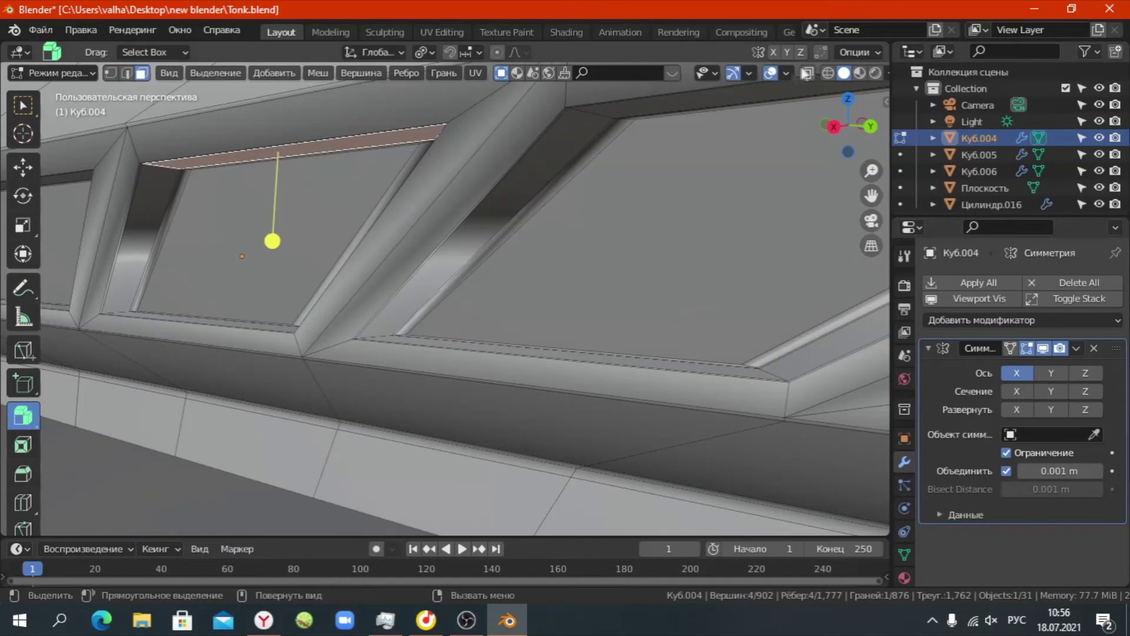
# Raise a hull-side edge 0.106 m along Z in the right side view.
pyautogui.press('Tab')
pyautogui.scroll(-4, 463, 321)
pyautogui.press('Tab')
pyautogui.click(606, 308)
pyautogui.moveTo(606, 307); pyautogui.dragTo(519, 308, button='middle')
pyautogui.scroll(-2, 355, 331)
pyautogui.press('KP_3')
pyautogui.scroll(5, 482, 315)
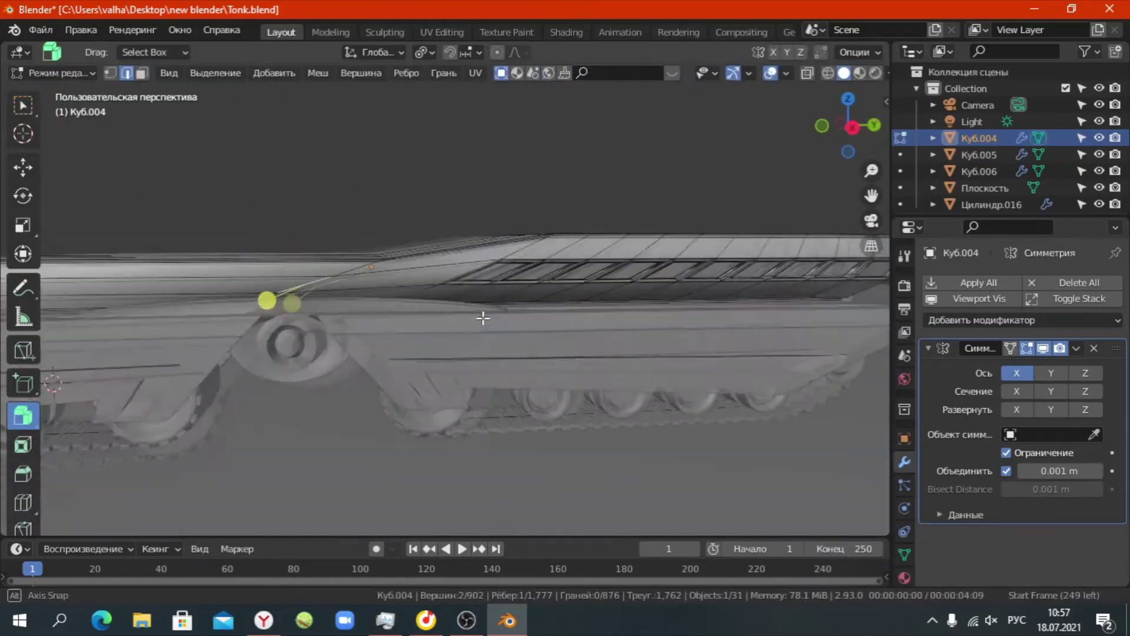
pyautogui.press('g')
pyautogui.click(563, 359)
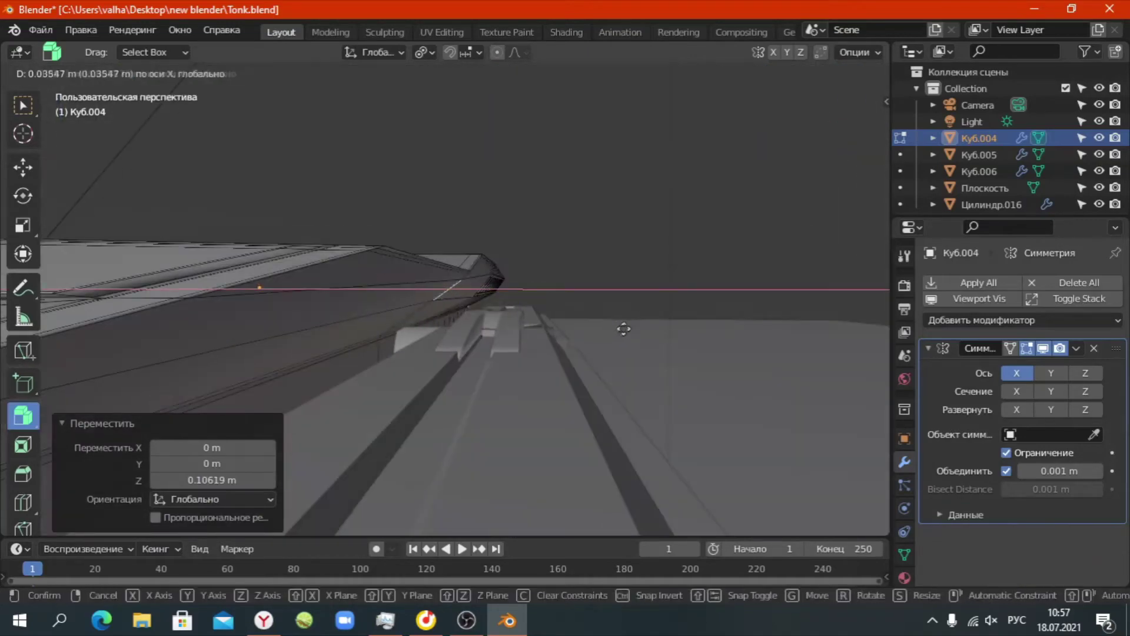
# Move the edge 0.499 m along Y and push the front window face inward.
pyautogui.moveTo(626, 338)
pyautogui.mouseDown(button='middle')
pyautogui.moveTo(368, 373)
pyautogui.moveTo(412, 353)
pyautogui.moveTo(698, 320)
pyautogui.moveTo(345, 279)
pyautogui.mouseUp(button='middle')
pyautogui.press('g')
pyautogui.press('y')
pyautogui.click(412, 354)
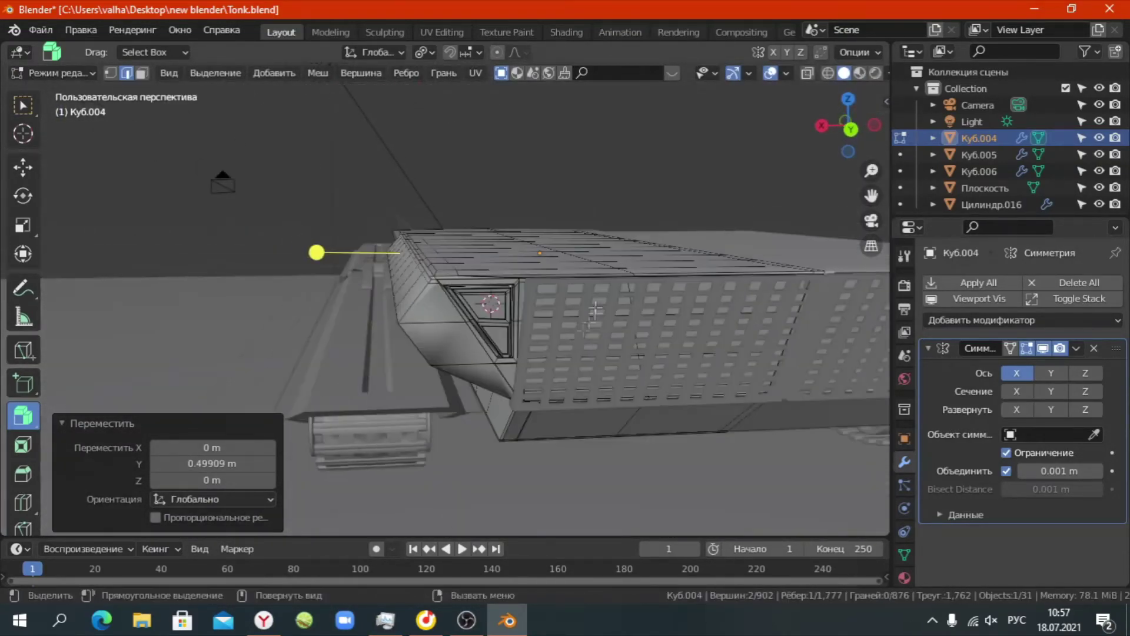
pyautogui.moveTo(365, 344); pyautogui.dragTo(377, 354)
pyautogui.moveTo(479, 353); pyautogui.dragTo(589, 393, button='middle')
# Inset and extrude the front window face to form a recessed border.
pyautogui.press('i')
pyautogui.click(648, 422)
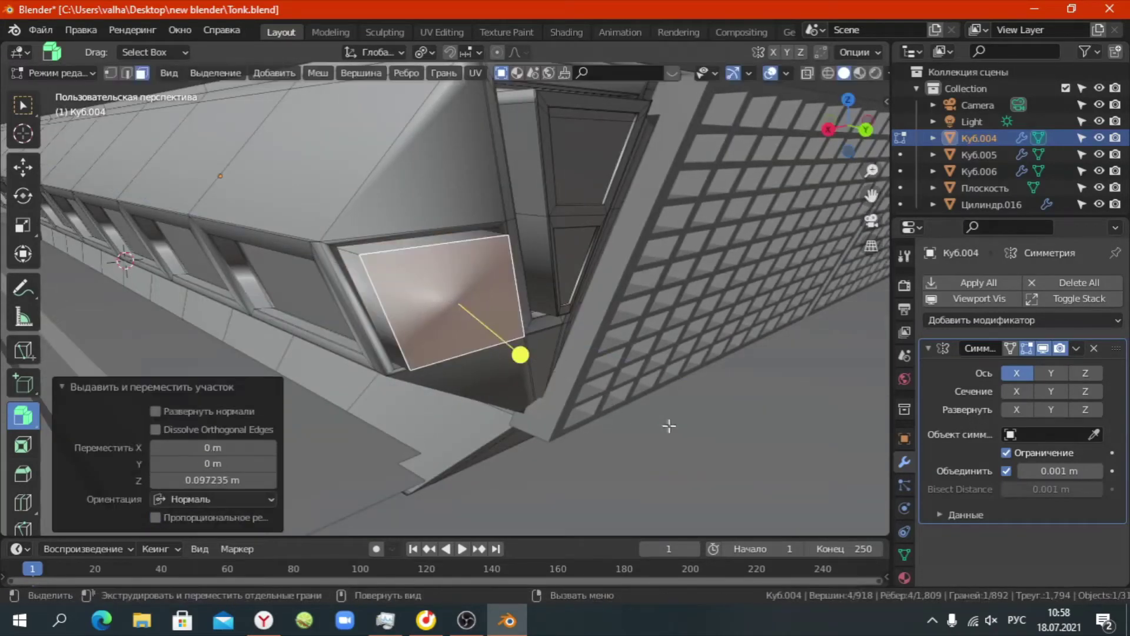
pyautogui.click(429, 323)
pyautogui.keyDown('alt'); pyautogui.click(488, 343); pyautogui.keyUp('alt')
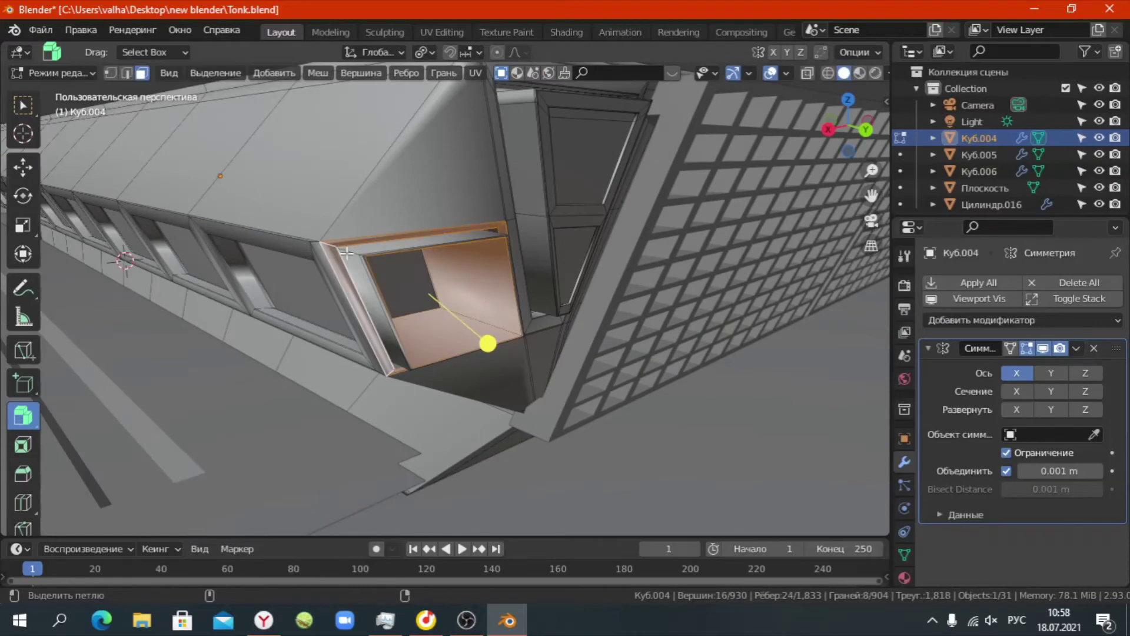
pyautogui.click(660, 387)
pyautogui.moveTo(630, 424); pyautogui.dragTo(463, 335, button='middle')
pyautogui.click(627, 357)
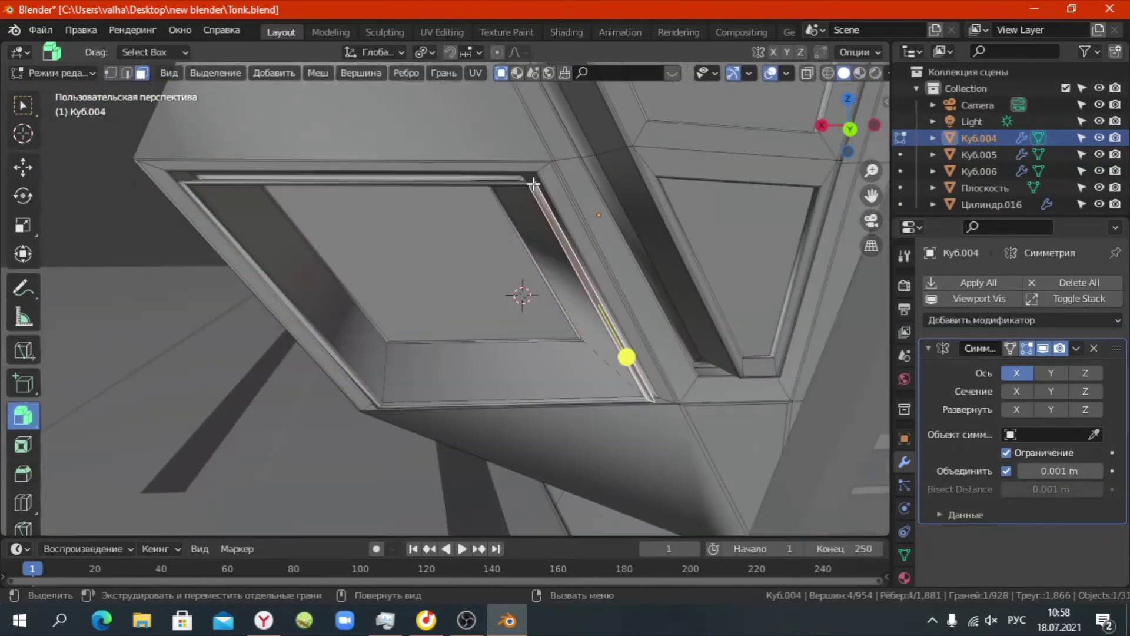
pyautogui.click(631, 283)
pyautogui.moveTo(631, 282); pyautogui.dragTo(194, 164, button='middle')
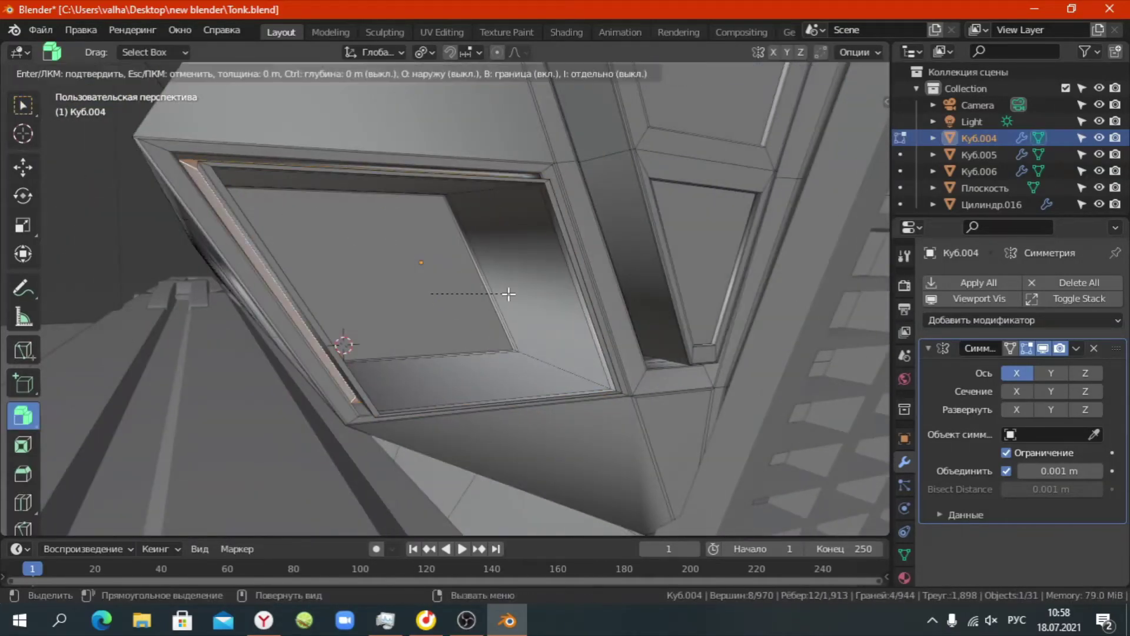
pyautogui.click(509, 293)
pyautogui.moveTo(483, 315)
pyautogui.mouseDown(button='middle')
pyautogui.moveTo(101, 164)
pyautogui.moveTo(88, 178)
pyautogui.mouseUp(button='middle')
# Fill the window opening's border edges with a new face (F).
pyautogui.click(102, 164)
pyautogui.moveTo(181, 187)
pyautogui.mouseDown(button='middle')
pyautogui.moveTo(227, 229)
pyautogui.moveTo(300, 222)
pyautogui.moveTo(361, 172)
pyautogui.mouseUp(button='middle')
pyautogui.keyDown('alt'); pyautogui.click(361, 171); pyautogui.keyUp('alt')
pyautogui.press('f')
# Subdivide the new window face with 10 cuts and bevel the edges into grid bars.
pyautogui.press('3')
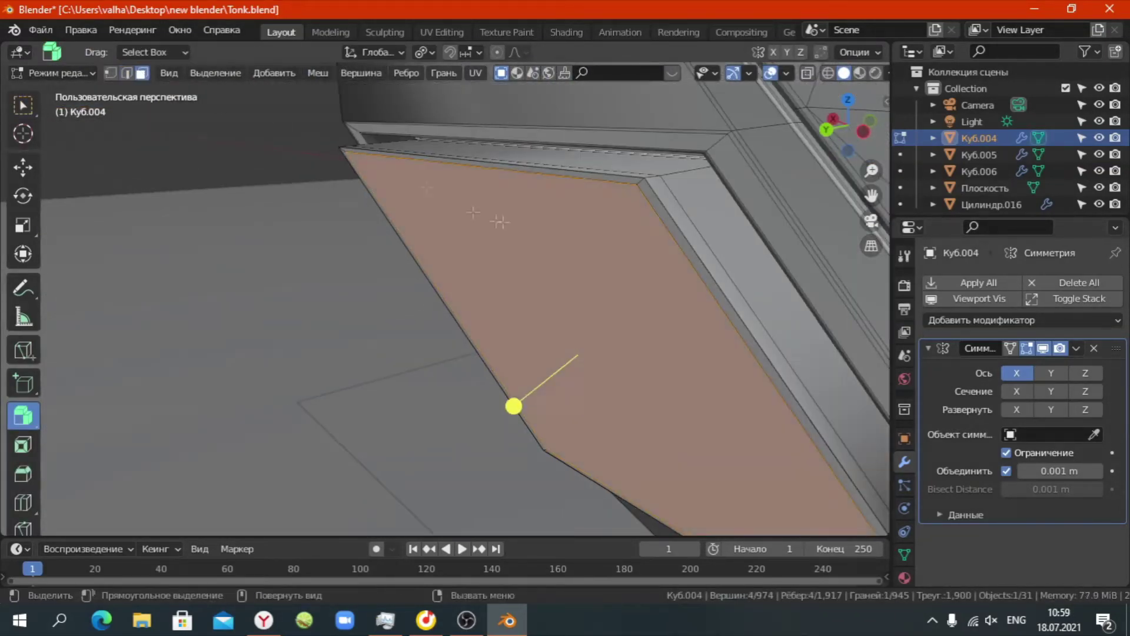
pyautogui.moveTo(547, 261); pyautogui.dragTo(489, 306, button='middle')
pyautogui.rightClick(490, 305)
pyautogui.click(489, 306)
pyautogui.hotkey('ctrl', 'b')
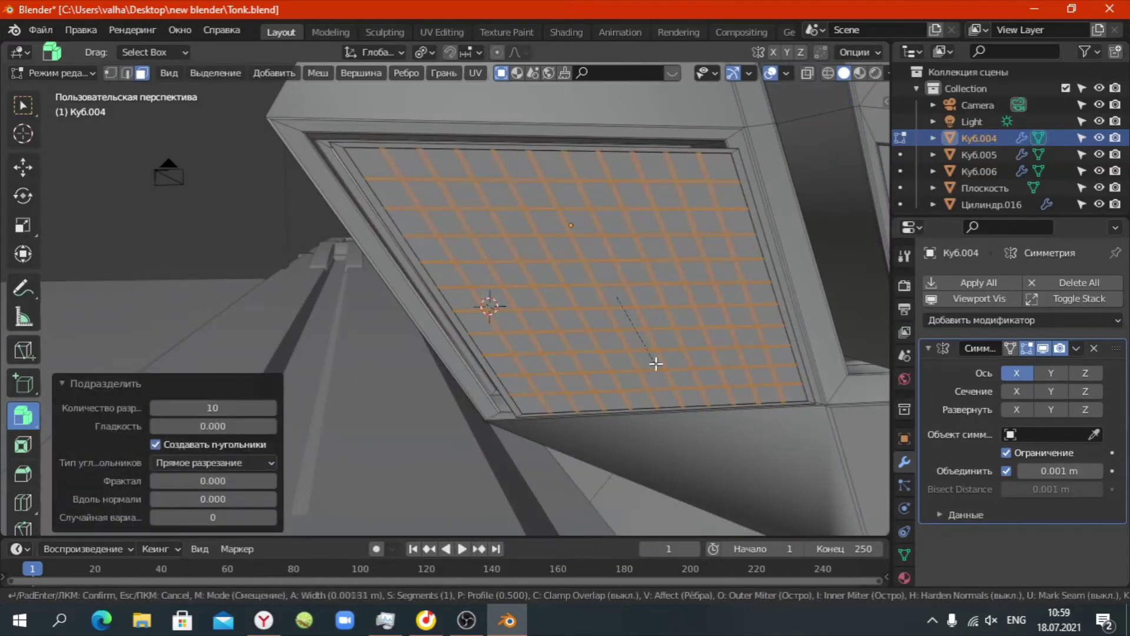
pyautogui.click(539, 305)
pyautogui.moveTo(539, 305); pyautogui.dragTo(569, 307, button='middle')
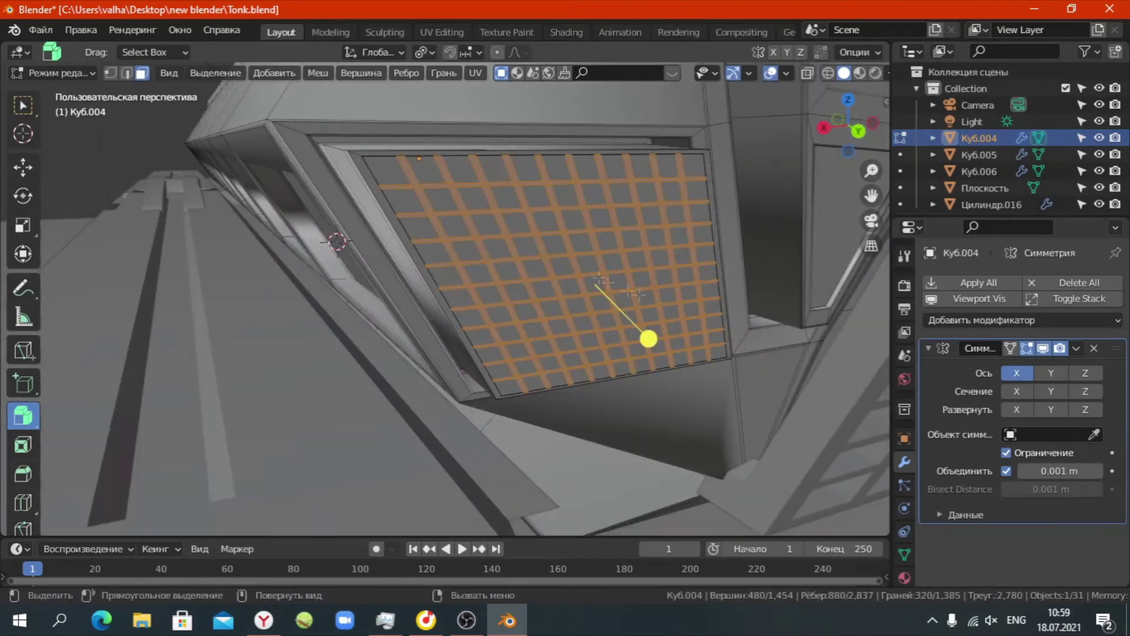
pyautogui.moveTo(533, 235)
pyautogui.mouseDown(button='middle')
pyautogui.moveTo(441, 188)
pyautogui.moveTo(454, 272)
pyautogui.mouseUp(button='middle')
# Separate the grid faces into their own object, Куб.007.
pyautogui.press('p')
pyautogui.click(441, 194)
pyautogui.press('Tab')
pyautogui.click(502, 282)
# Select all faces of Куб.007 and extrude the grid 0.013871 m for thickness.
pyautogui.press('Tab')
pyautogui.press('3')
pyautogui.press('a')
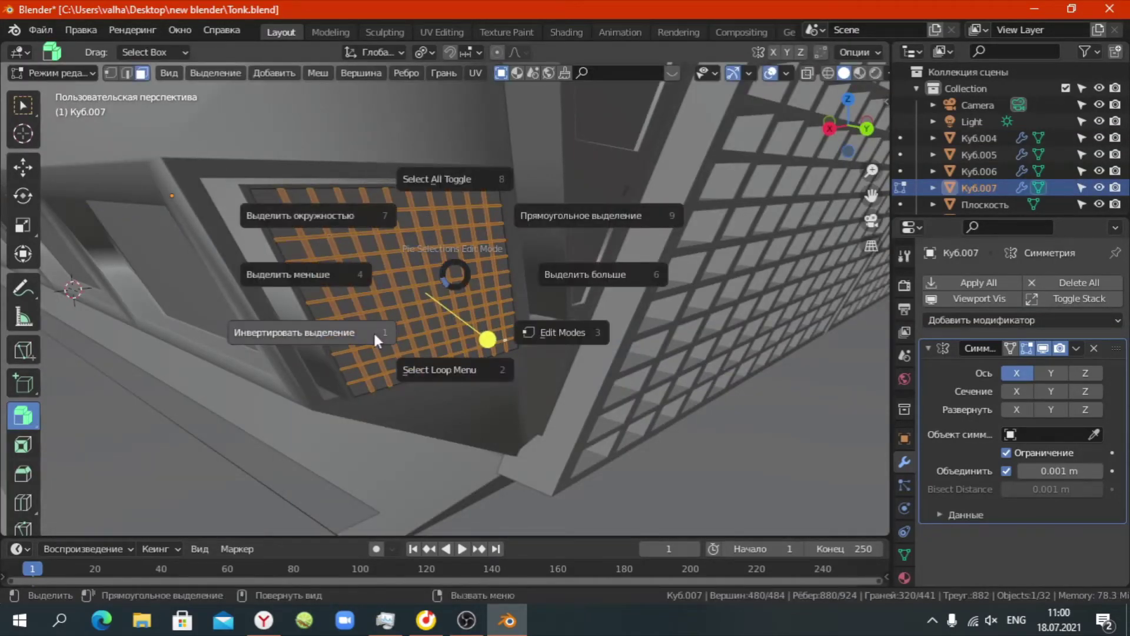
pyautogui.click(377, 338)
pyautogui.press('e')
pyautogui.click(787, 73)
pyautogui.moveTo(589, 283)
pyautogui.mouseDown(button='middle')
pyautogui.moveTo(500, 248)
pyautogui.moveTo(488, 259)
pyautogui.mouseUp(button='middle')
# Move the grille object -0.023971 m along Y into the opening.
pyautogui.press('Tab')
pyautogui.press('g')
pyautogui.press('y')
pyautogui.click(488, 259)
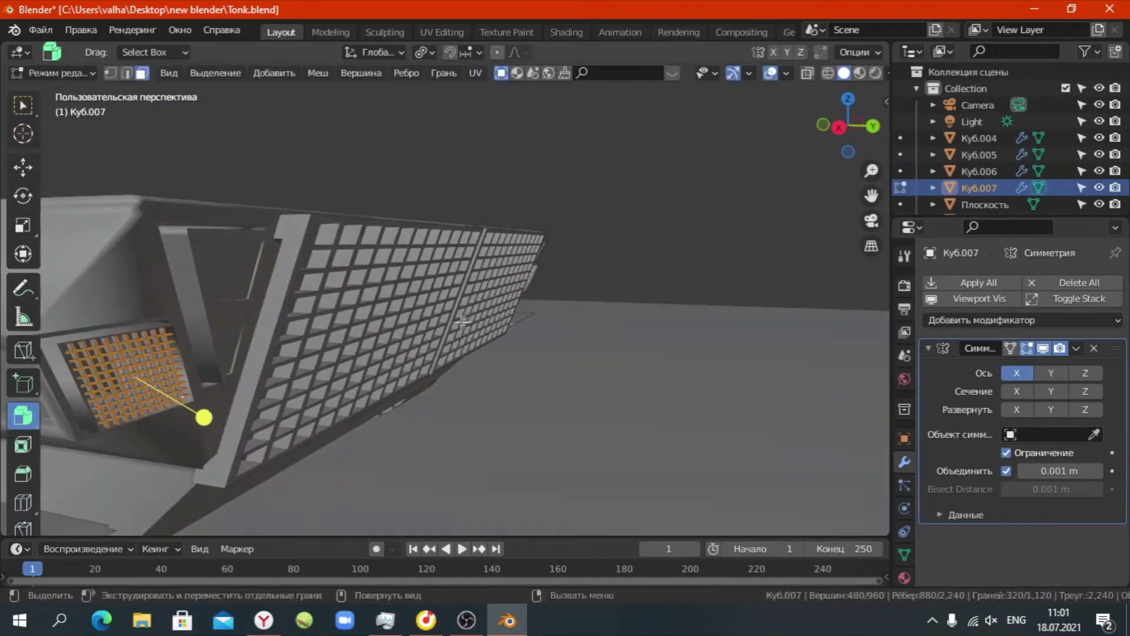
pyautogui.hotkey('alt', 'n')
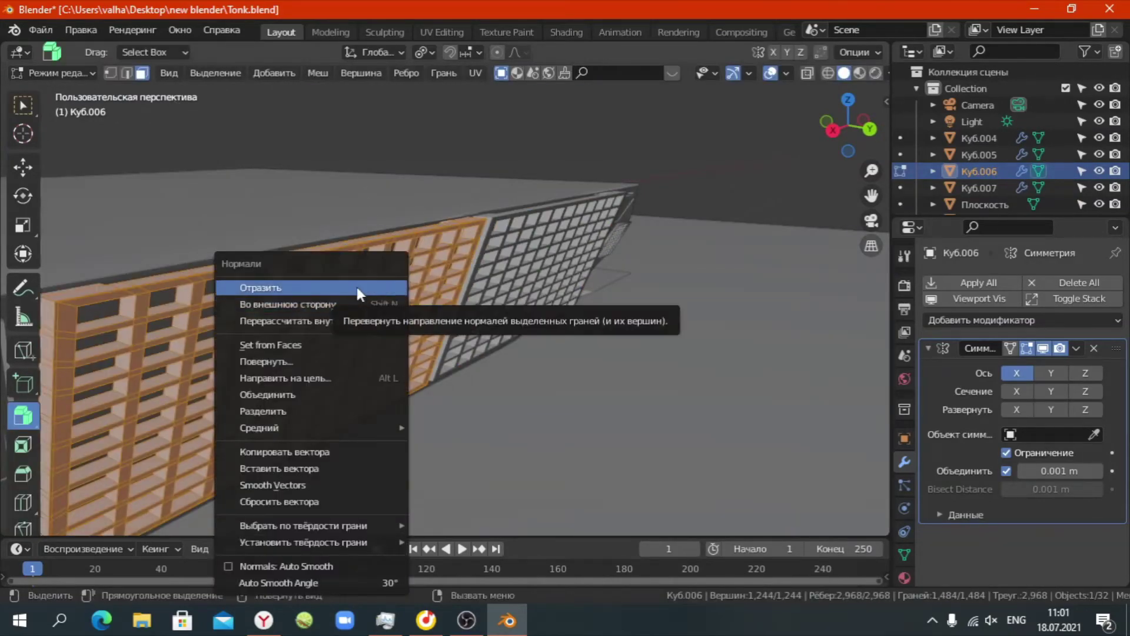
# Flip the side grille's normals and extrude the lower hull side faces into armour.
pyautogui.click(356, 287)
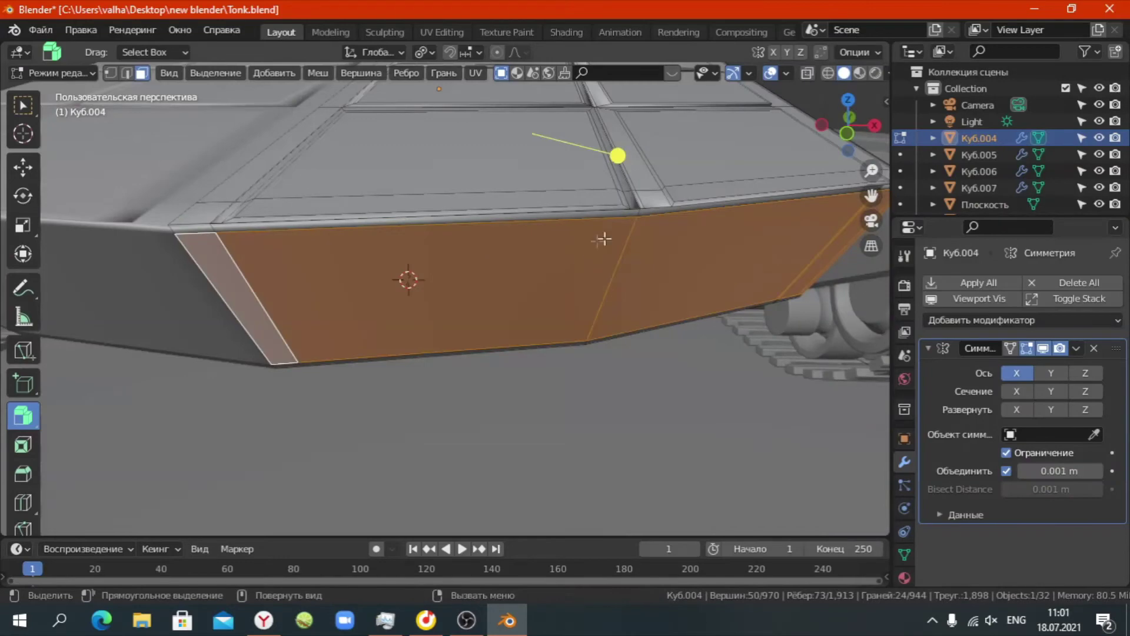
pyautogui.press('e')
pyautogui.click(447, 273)
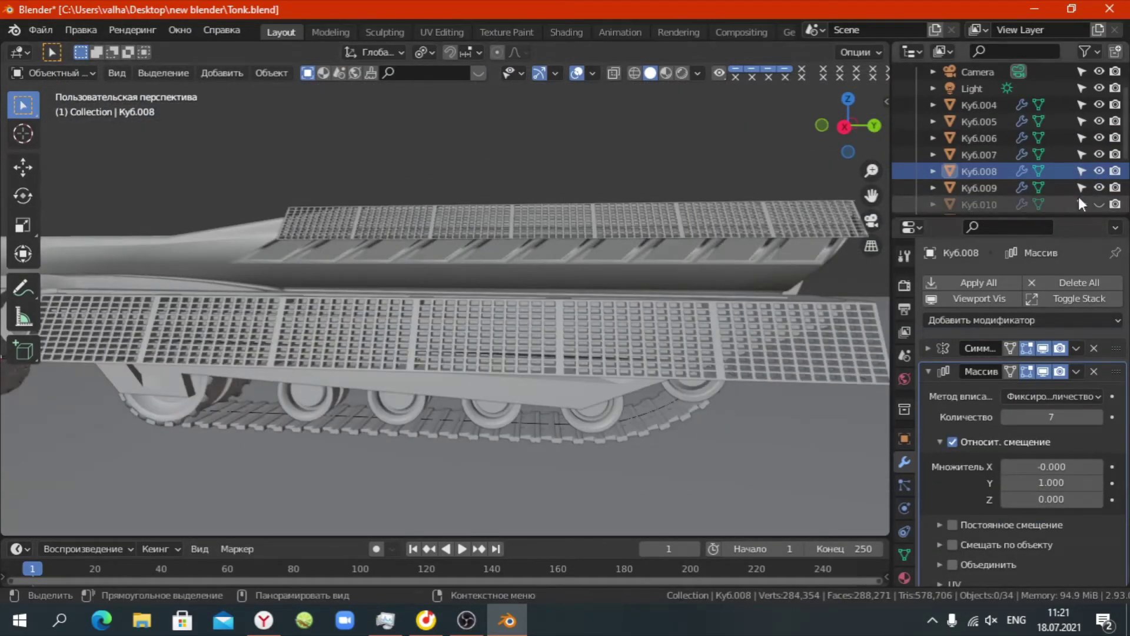
pyautogui.scroll(-3, 1078, 197)
pyautogui.moveTo(530, 265); pyautogui.dragTo(451, 312, button='middle')
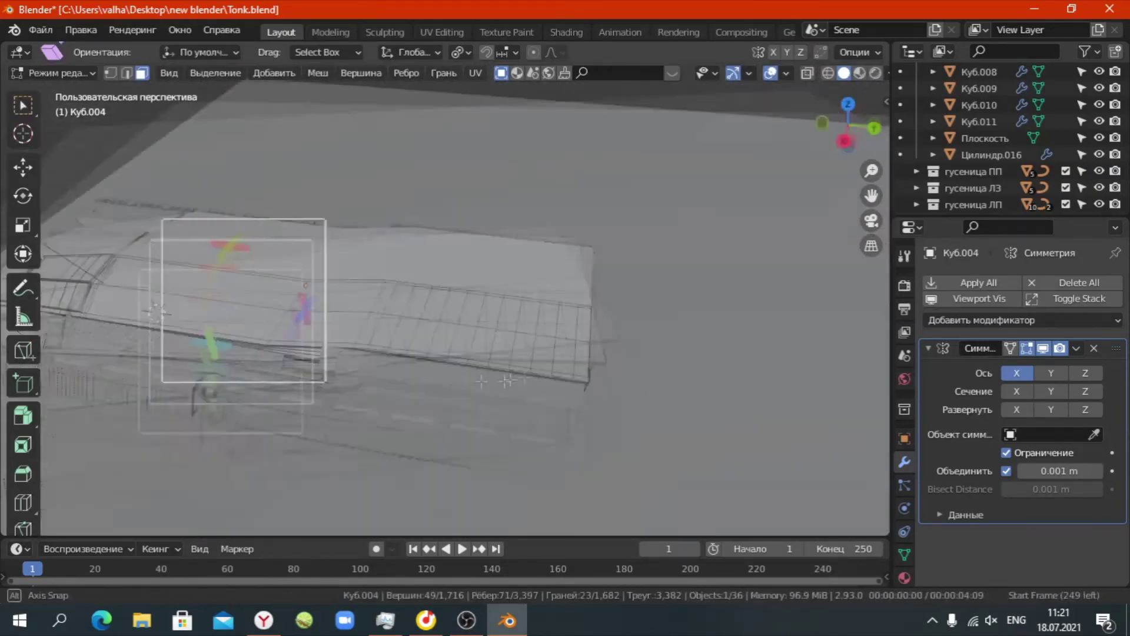
pyautogui.hotkey('shift', 'a')
# Add a cylinder, move it 1.2014 m along X, and give it a Mirror modifier.
pyautogui.click(605, 350)
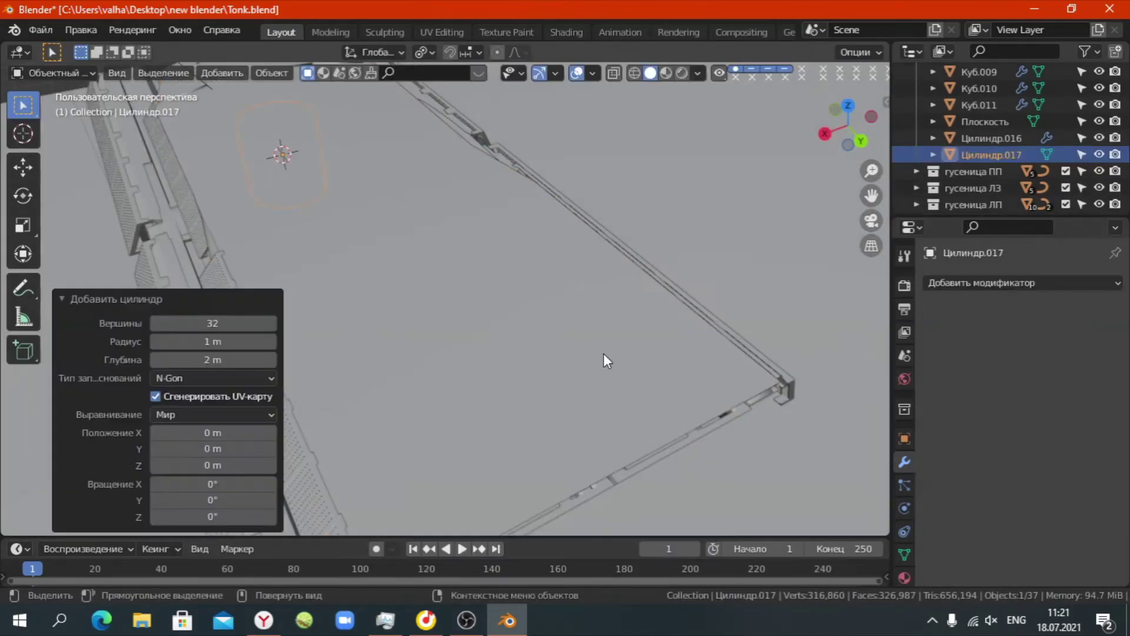
pyautogui.press('KP_7')
pyautogui.click(524, 311)
pyautogui.click(1023, 283)
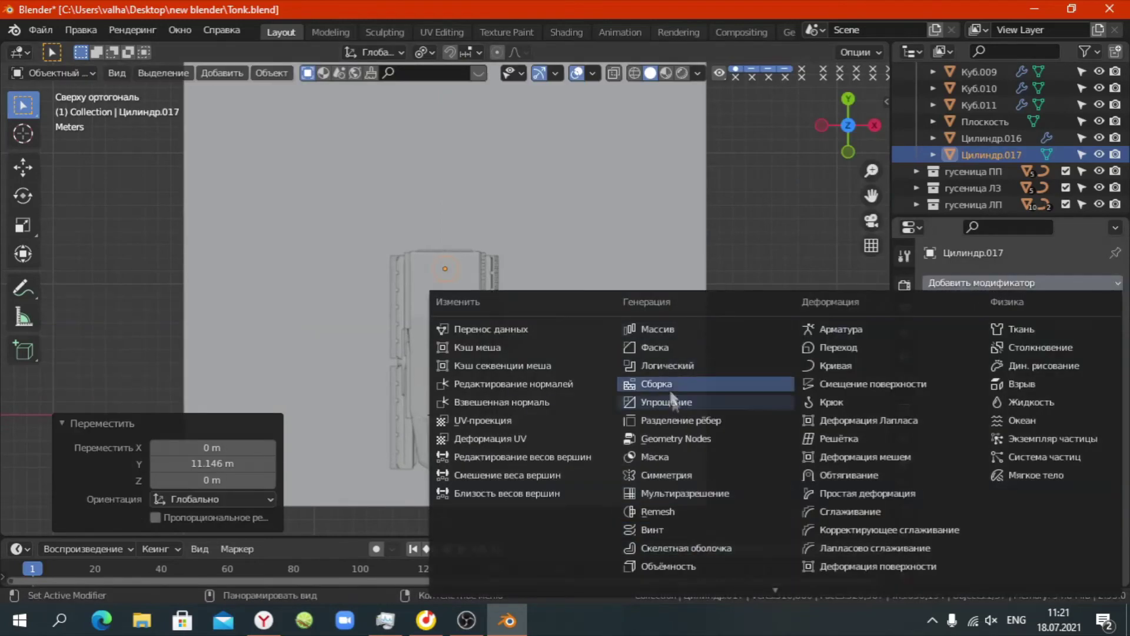
pyautogui.click(660, 420)
pyautogui.scroll(5, 725, 351)
pyautogui.click(660, 314)
# Raise the mirrored cylinders onto the deck and flatten them to 0.1 along Z.
pyautogui.press('KP_1')
pyautogui.moveTo(656, 329)
pyautogui.mouseDown(button='middle')
pyautogui.moveTo(723, 410)
pyautogui.moveTo(712, 391)
pyautogui.mouseUp(button='middle')
pyautogui.rightClick(685, 346)
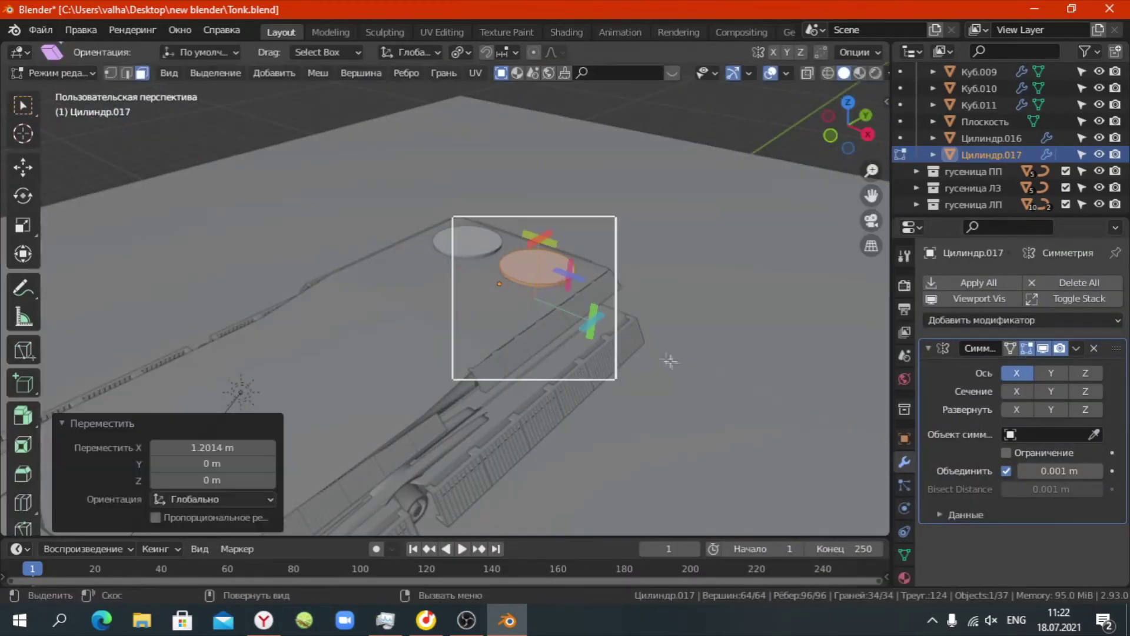
pyautogui.moveTo(663, 355); pyautogui.dragTo(611, 356, button='middle')
pyautogui.press('Tab')
pyautogui.press('KP_1')
pyautogui.press('g')
pyautogui.press('z')
pyautogui.click(788, 388)
pyautogui.write('sz0.1')
# Select the right cylinder and inset its top face.
pyautogui.moveTo(780, 418)
pyautogui.mouseDown(button='middle')
pyautogui.moveTo(697, 348)
pyautogui.moveTo(552, 348)
pyautogui.moveTo(542, 310)
pyautogui.moveTo(589, 304)
pyautogui.mouseUp(button='middle')
pyautogui.scroll(3, 616, 345)
pyautogui.moveTo(616, 345); pyautogui.dragTo(554, 302, button='middle')
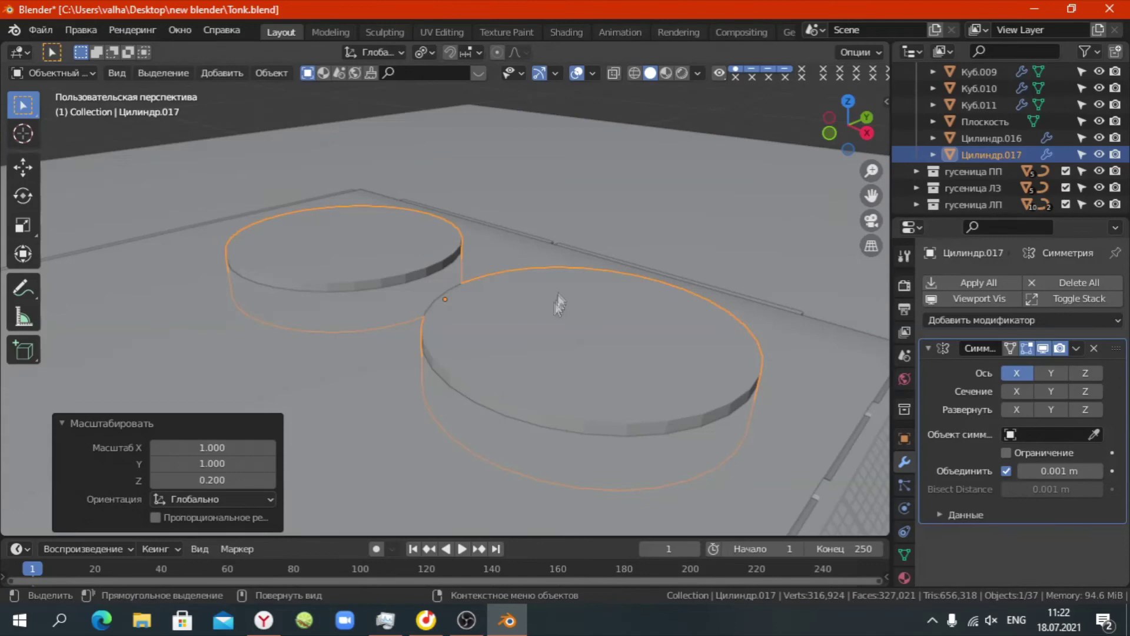
pyautogui.click(605, 347)
pyautogui.press('Tab')
pyautogui.press('i')
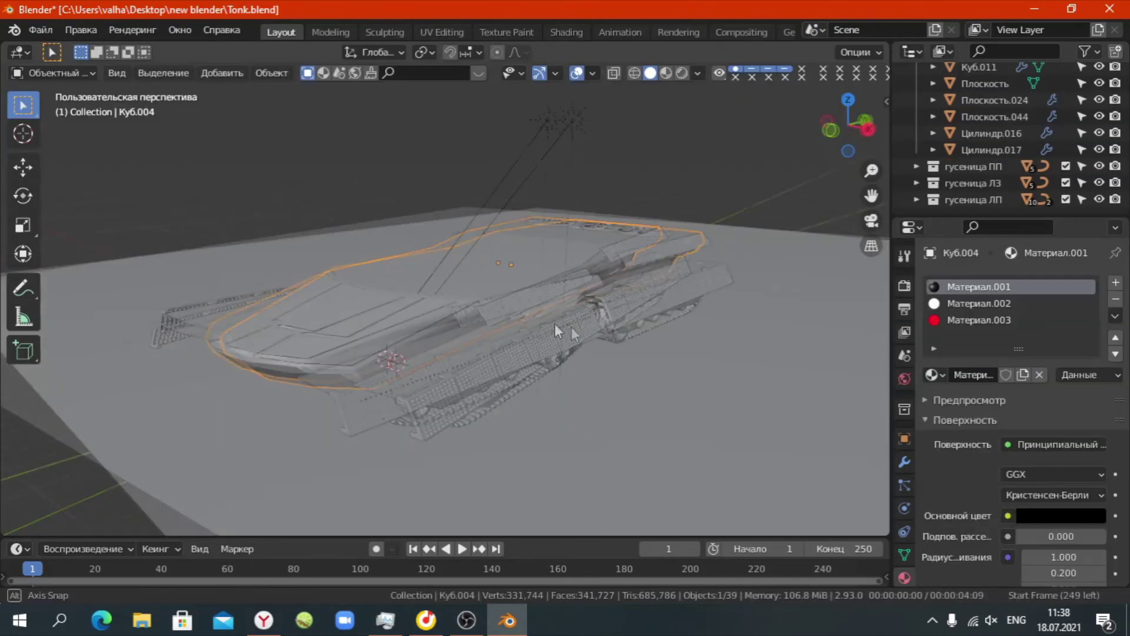
# Check the tank, then view it through the scene camera with Rendered shading.
pyautogui.moveTo(589, 335)
pyautogui.mouseDown(button='middle')
pyautogui.moveTo(553, 334)
pyautogui.moveTo(540, 322)
pyautogui.moveTo(730, 333)
pyautogui.moveTo(430, 325)
pyautogui.moveTo(578, 341)
pyautogui.moveTo(569, 352)
pyautogui.mouseUp(button='middle')
pyautogui.scroll(2, 552, 334)
pyautogui.scroll(-1, 569, 352)
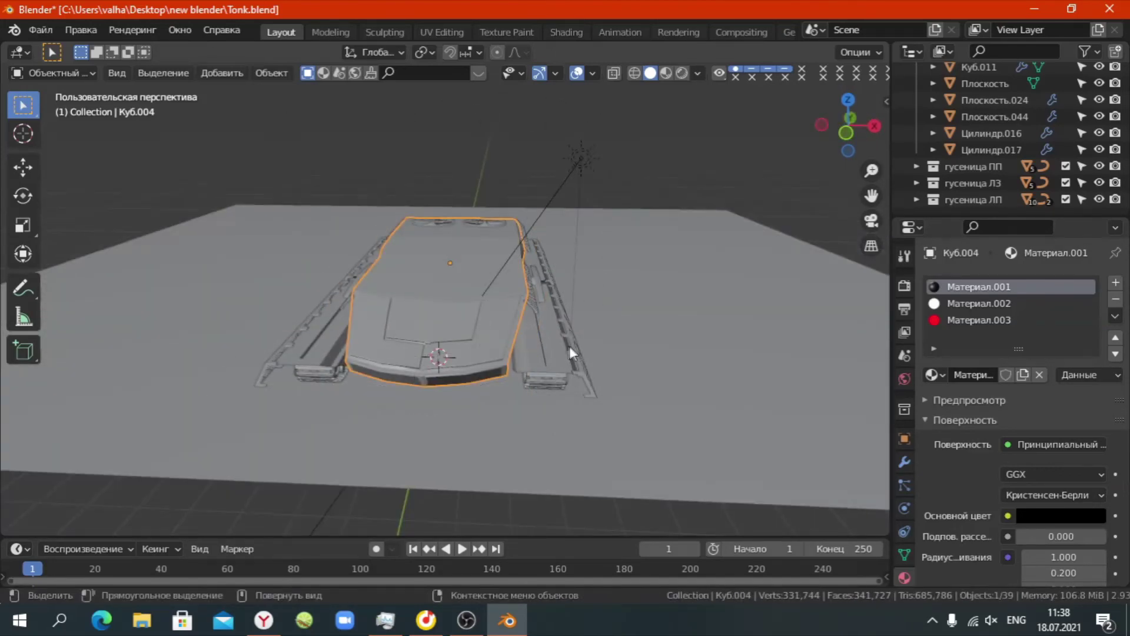
pyautogui.press('KP_0')
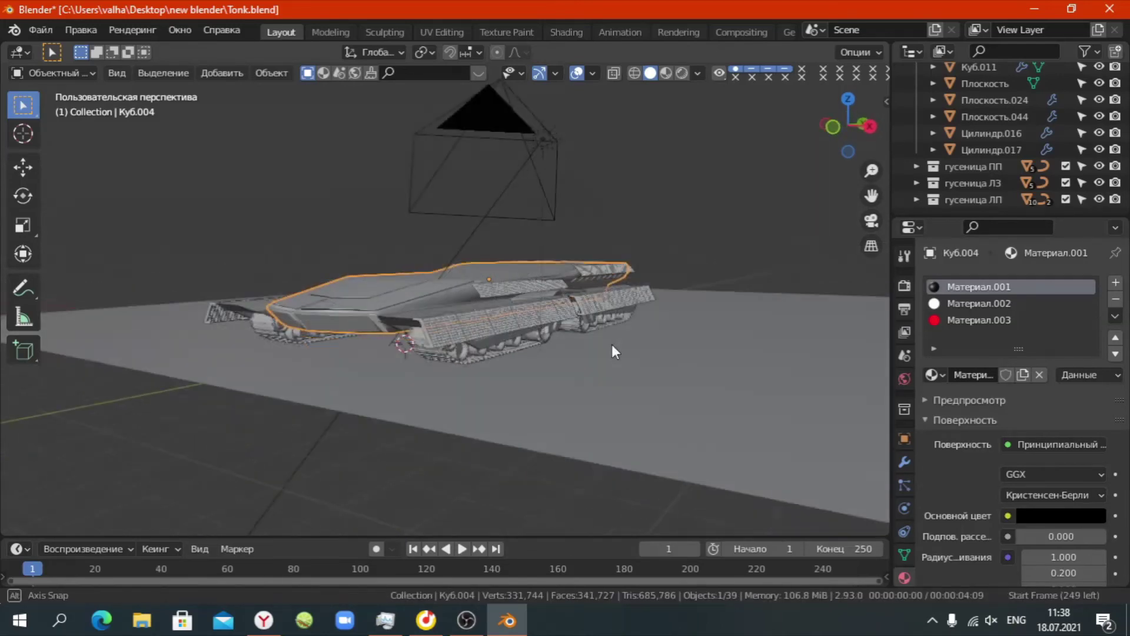
pyautogui.press('z')
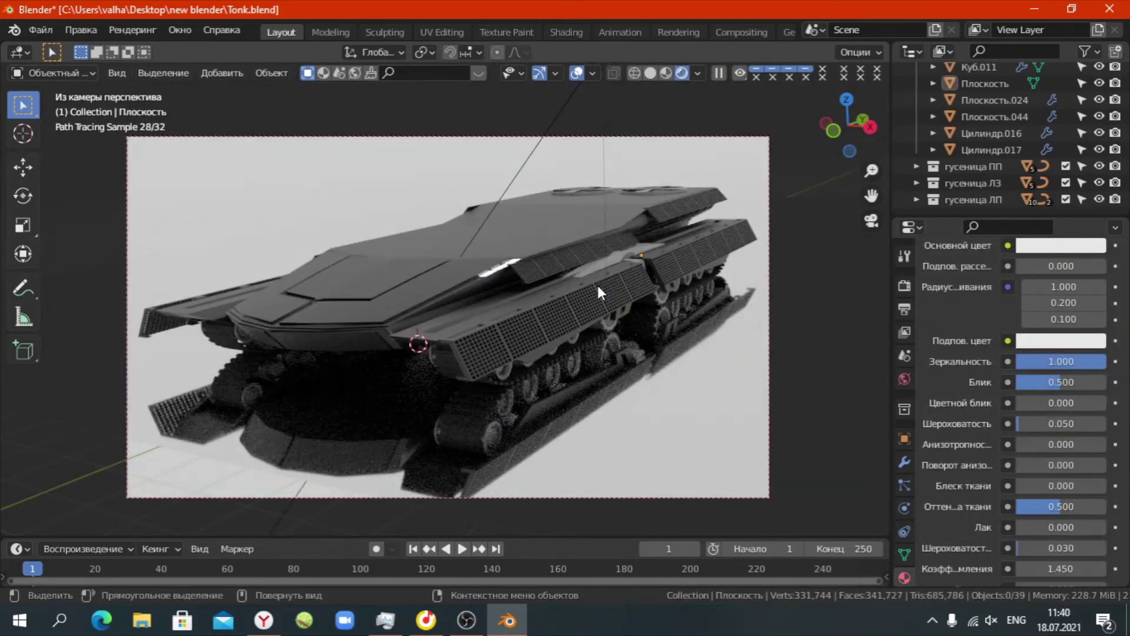